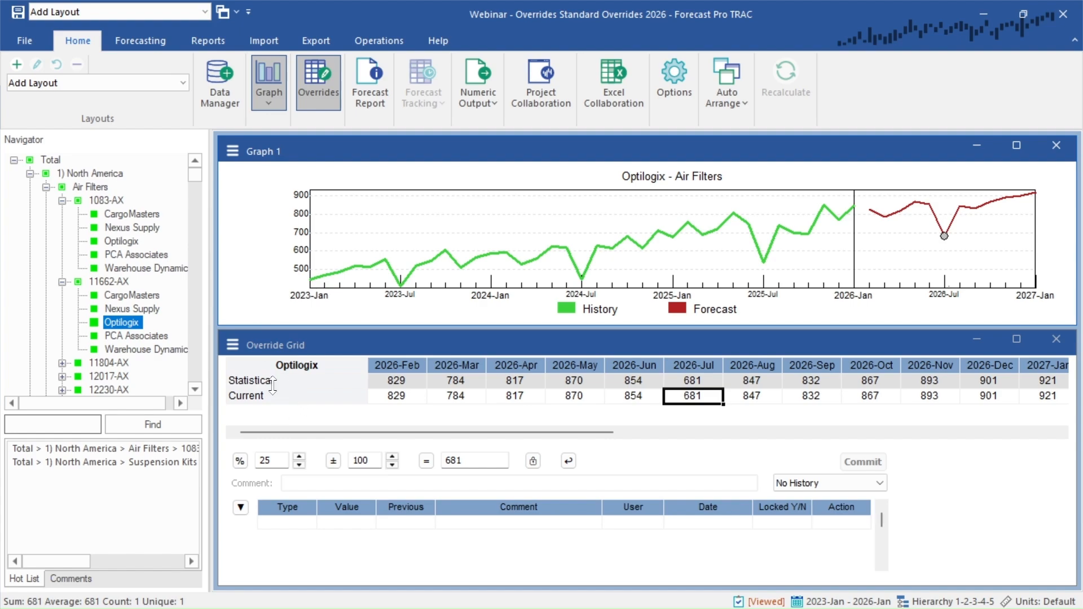
click(407, 385)
click(464, 384)
click(522, 381)
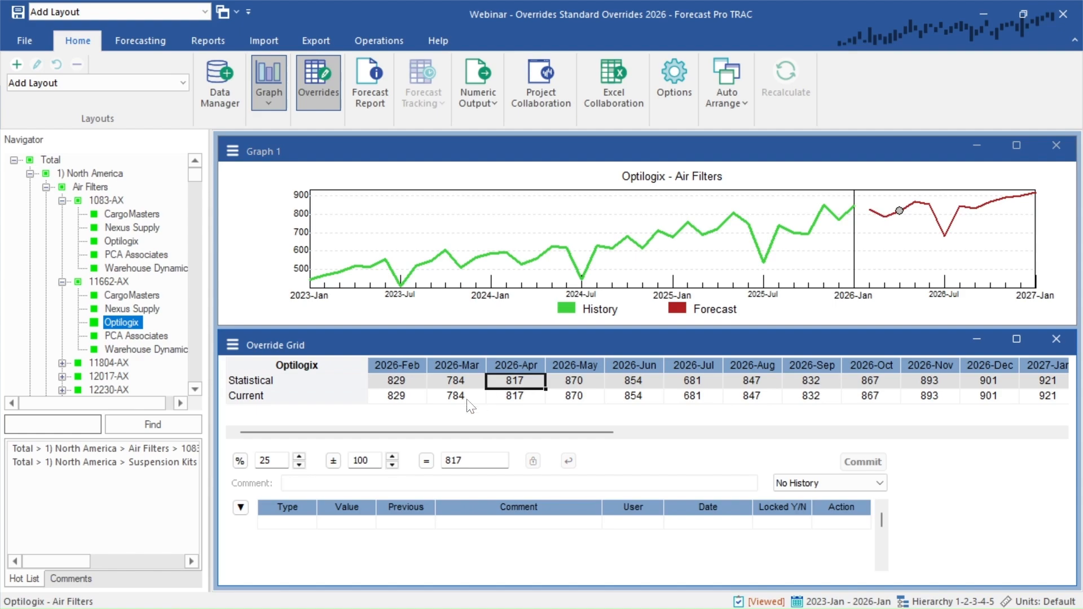
click(398, 399)
click(455, 397)
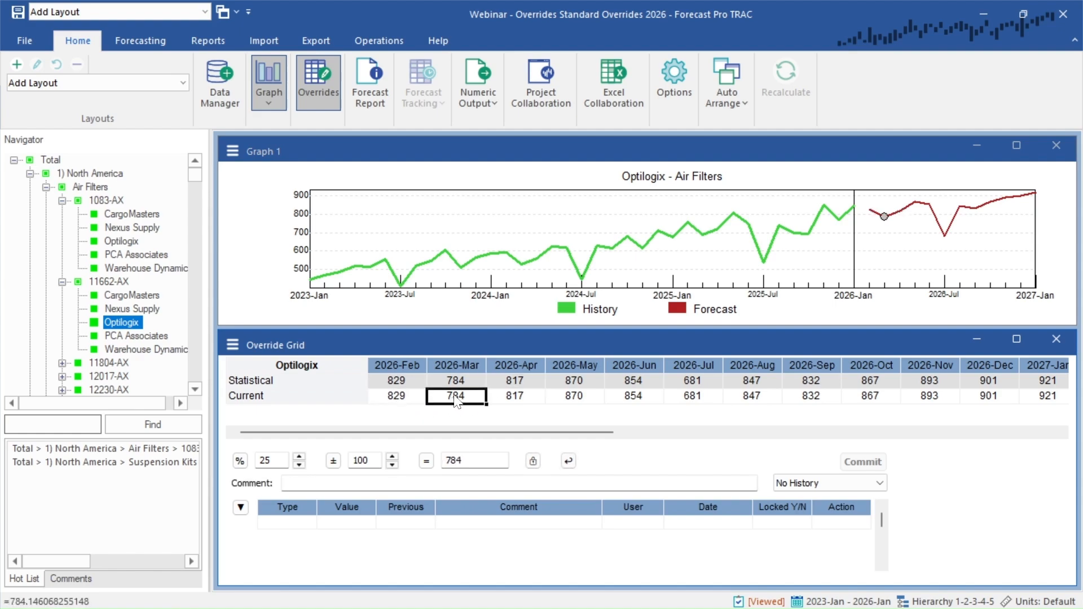
- Override Optilogix's current forecast for 2026-Apr with 900, add the comment "set to 900" and commit it
click(522, 401)
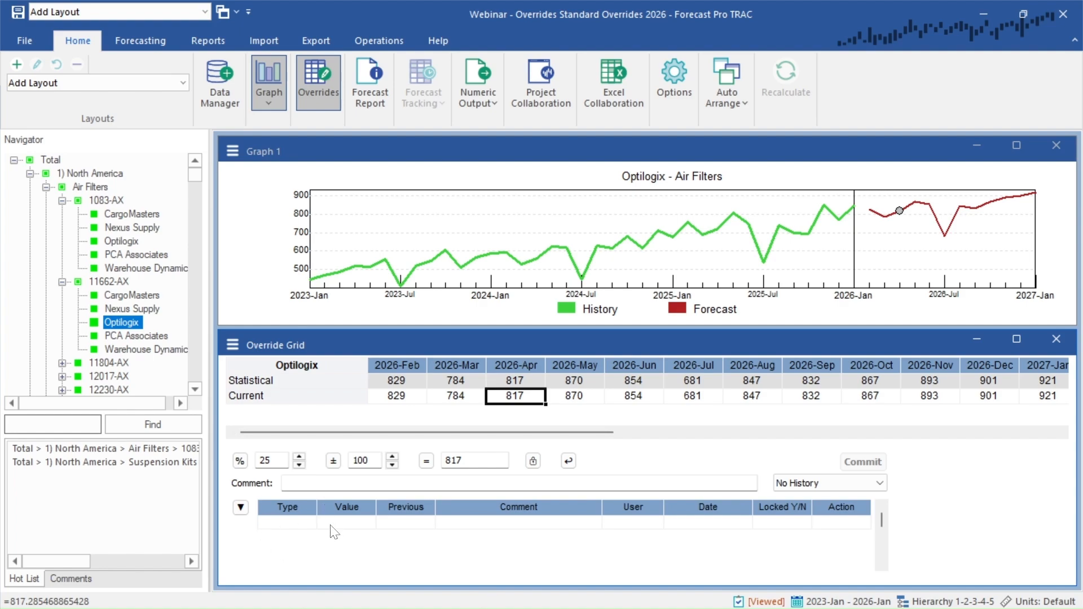
click(242, 510)
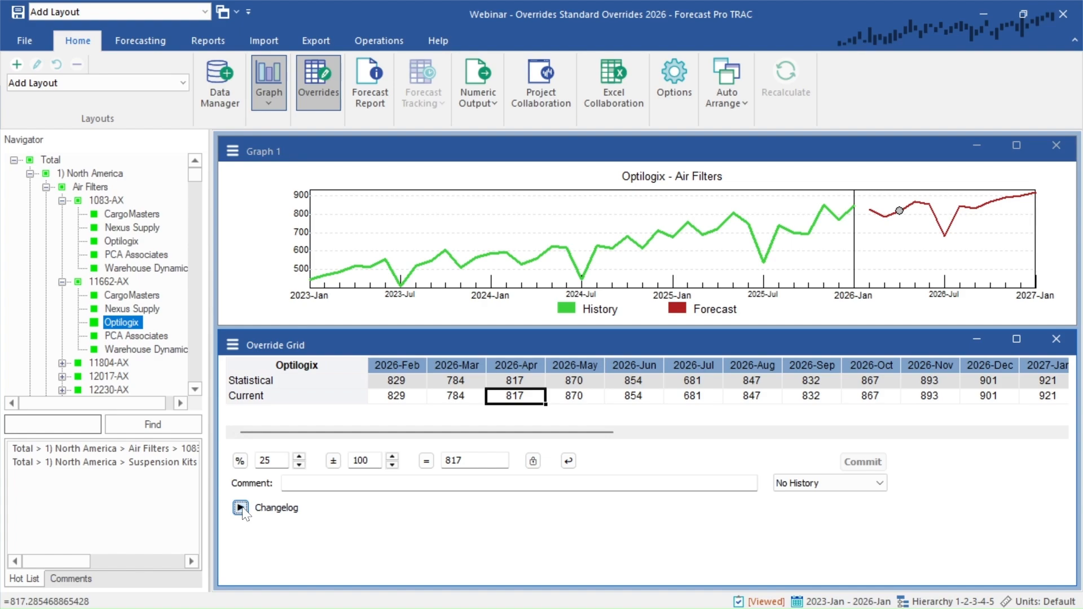
click(241, 509)
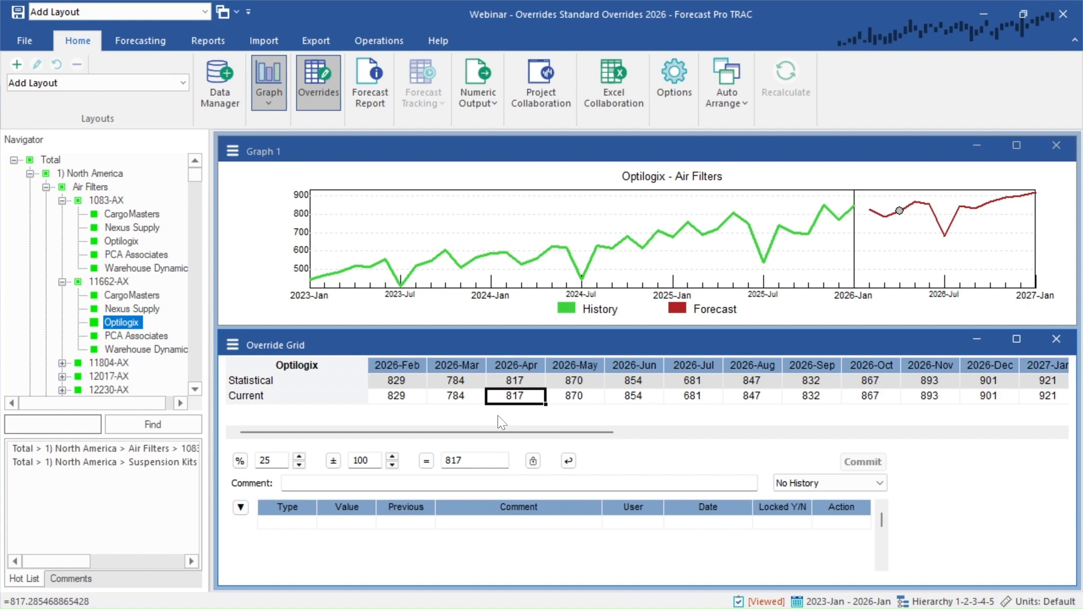
text(900)
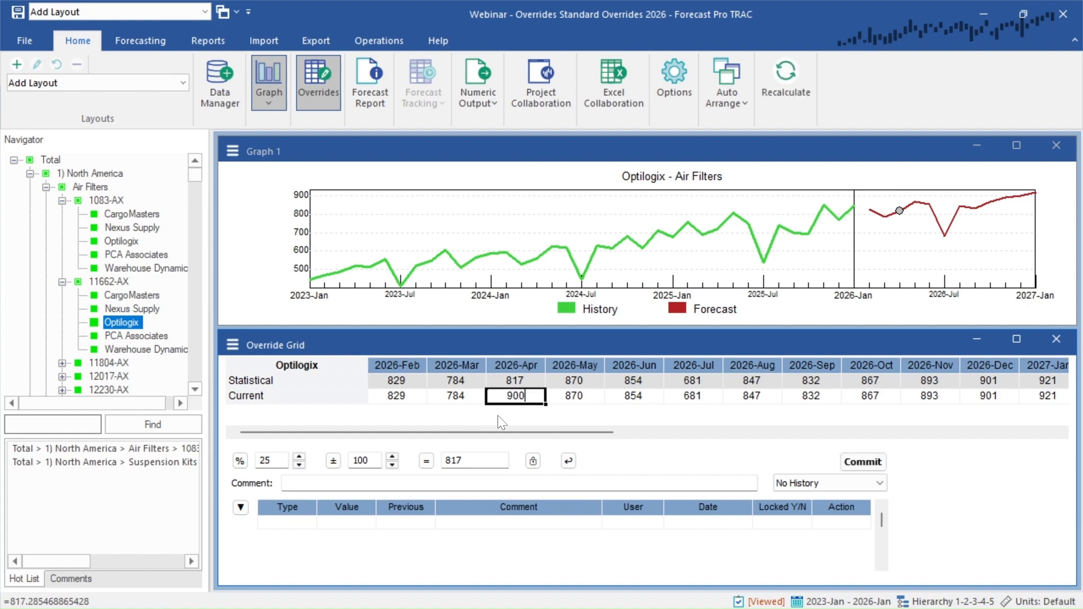
click(471, 483)
text(set to 900)
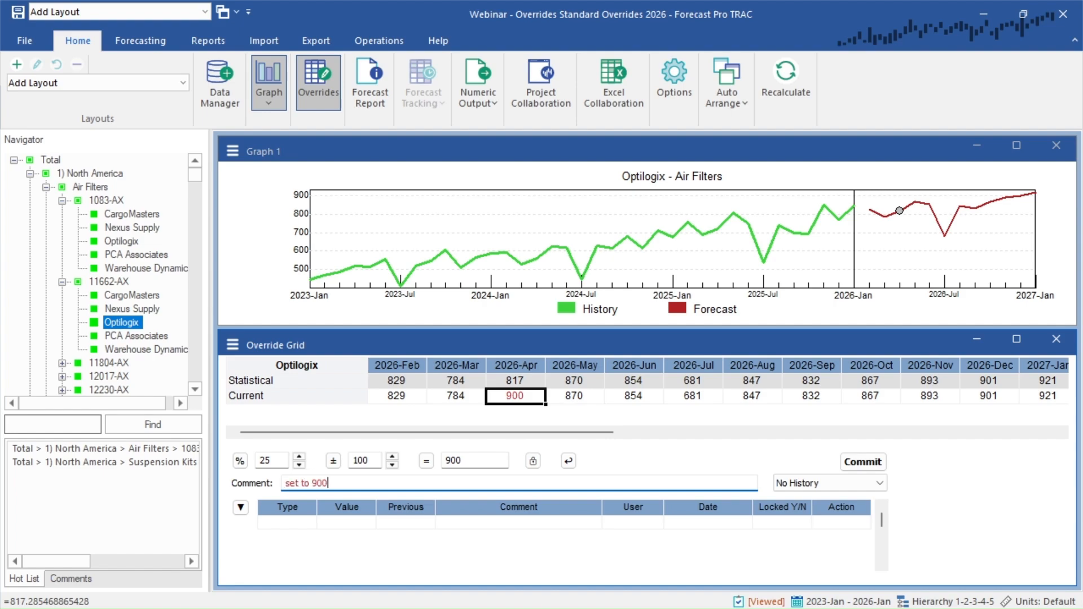
click(866, 461)
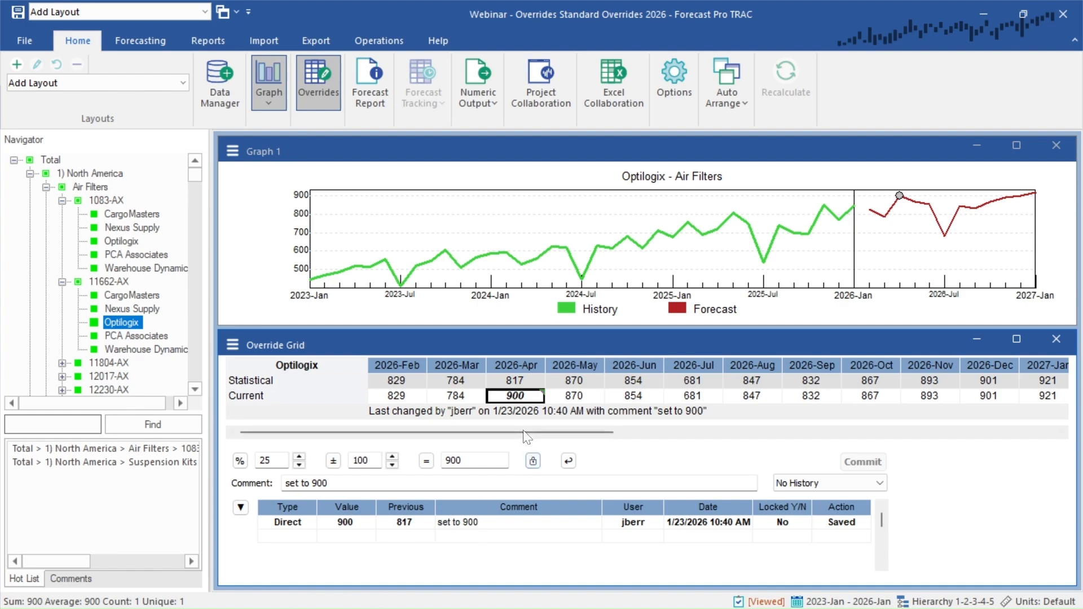
- Commit a 2026-Apr override of 1000 for Optilogix with the comment "raised to 1000", and delete that override again
click(520, 396)
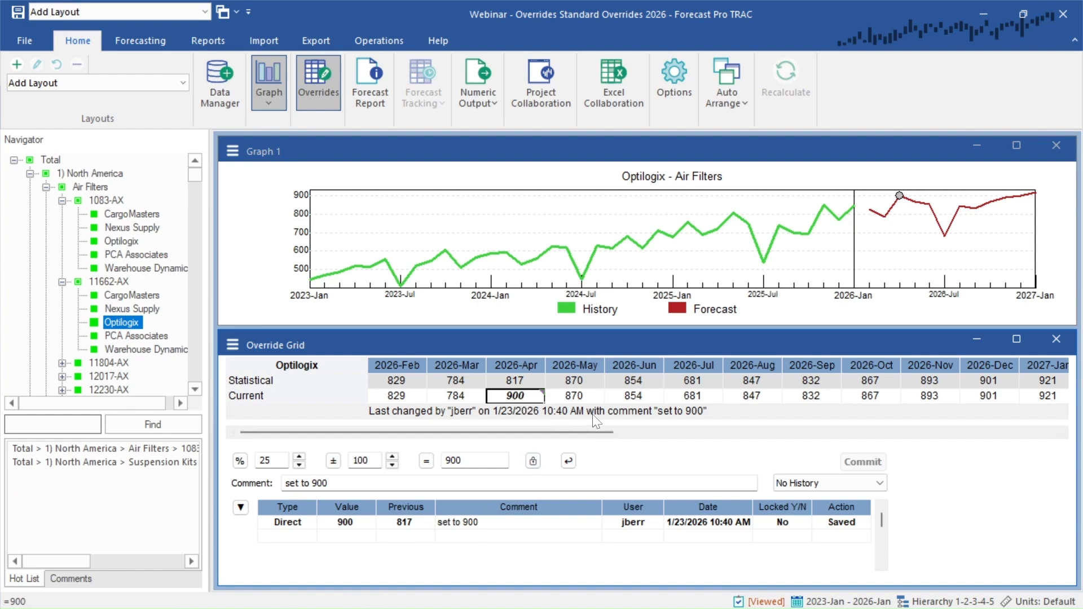
text(1000)
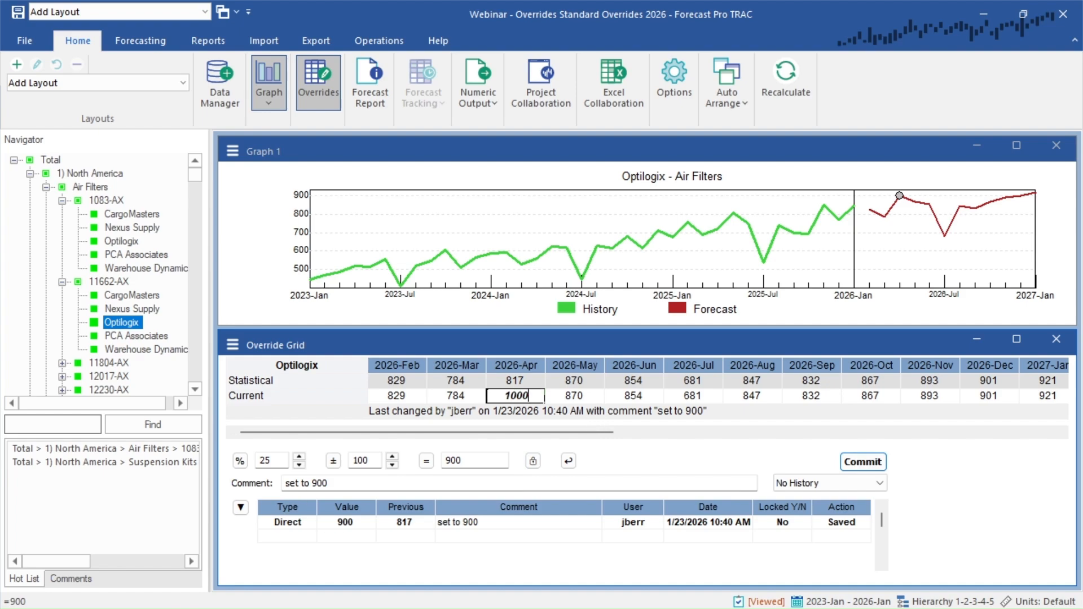
key(Return)
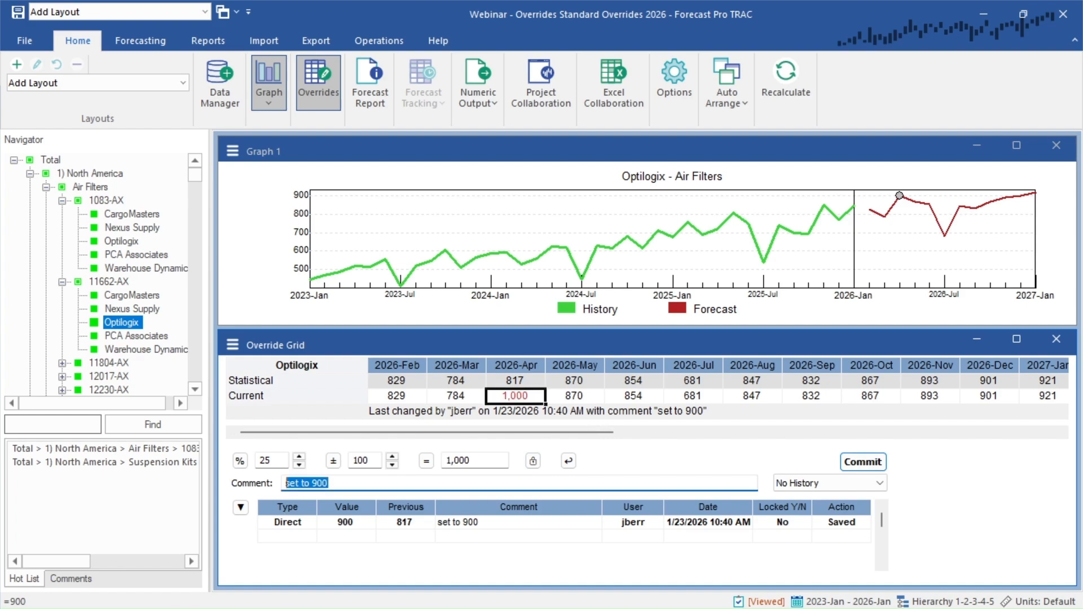
text(raised to 1000)
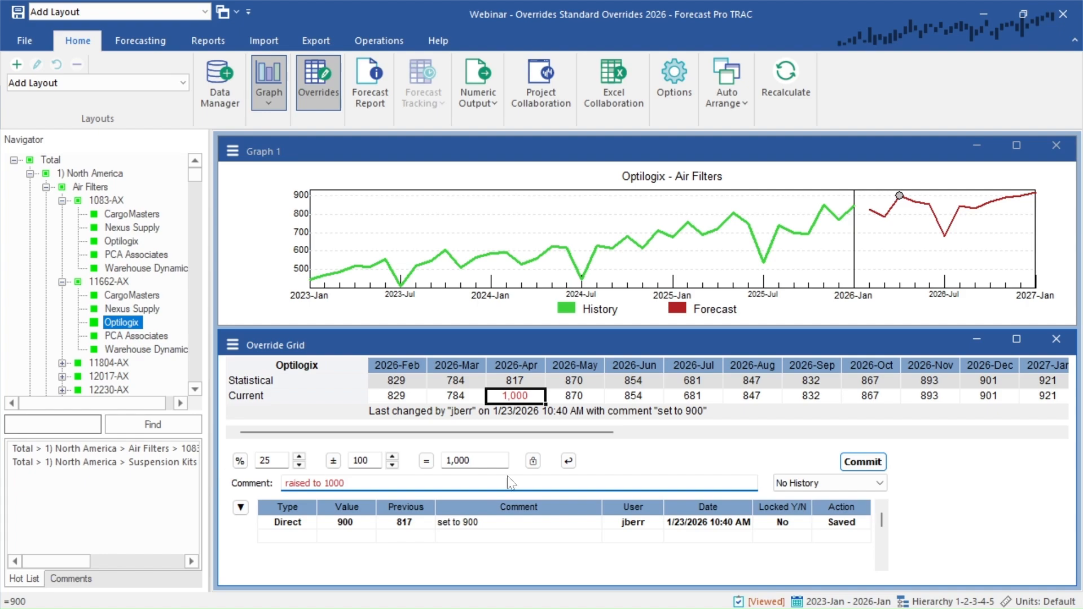
click(849, 461)
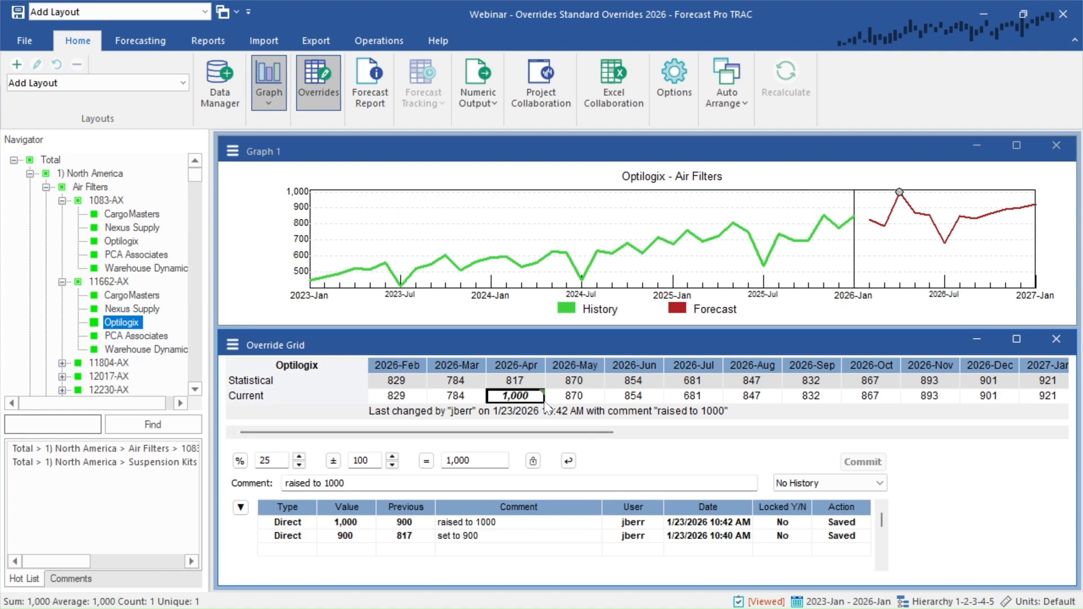
click(572, 463)
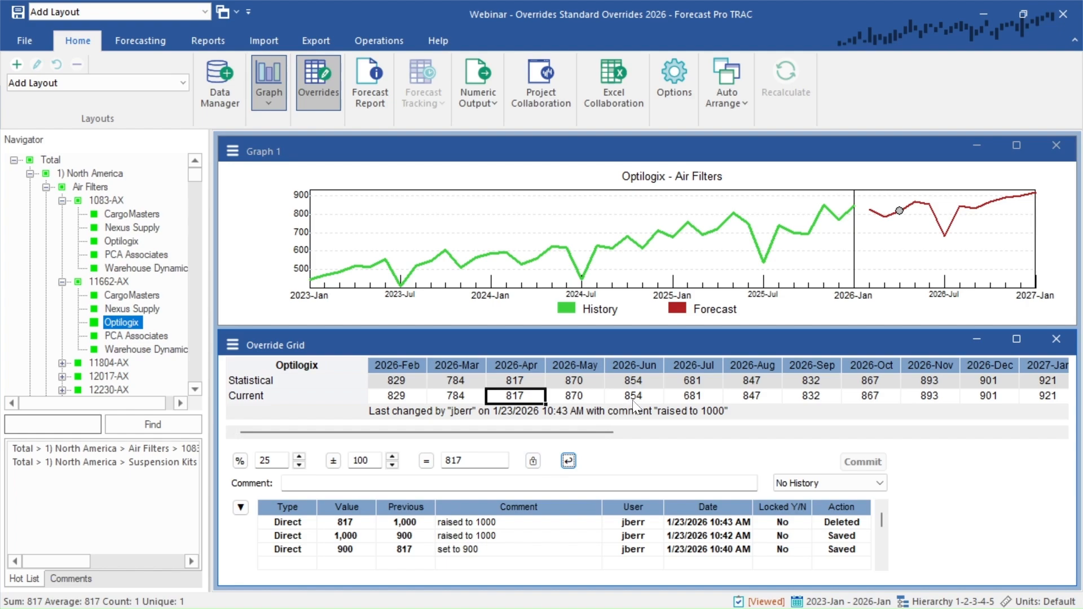
- Raise Optilogix's current forecast for 2026-Jun through 2026-Aug by 25% and commit it with the comment "raised summer 25%"
mouse_move(629, 398)
drag(629, 398, 752, 398)
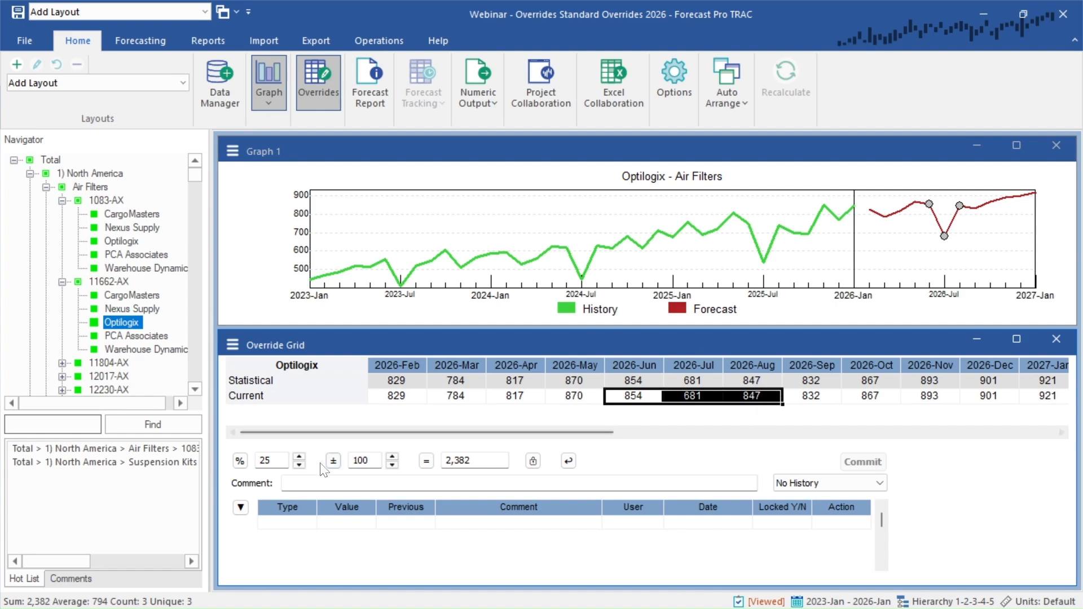
click(239, 461)
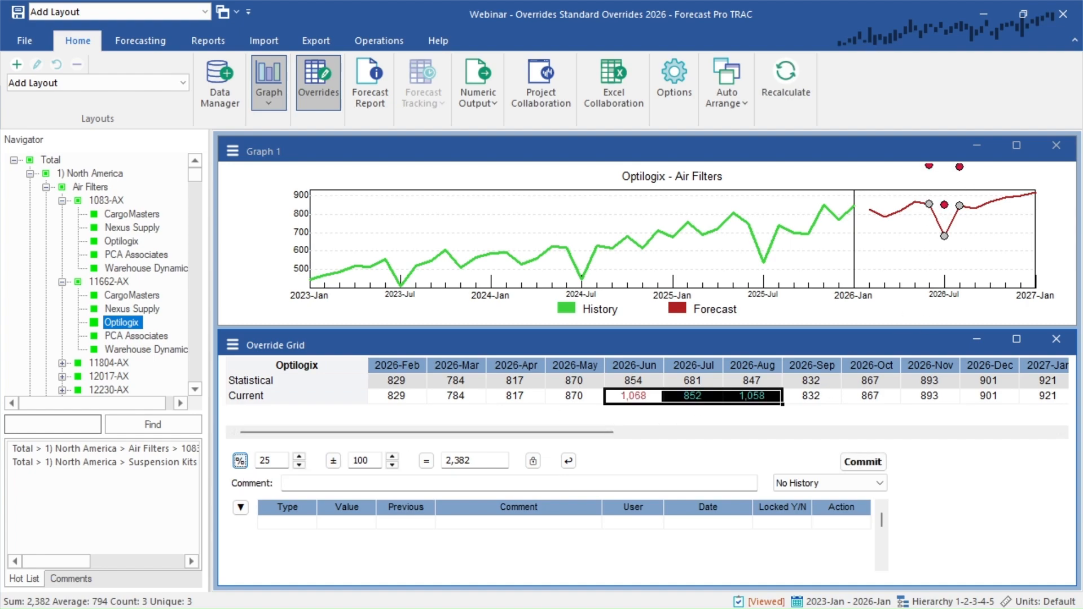
click(497, 483)
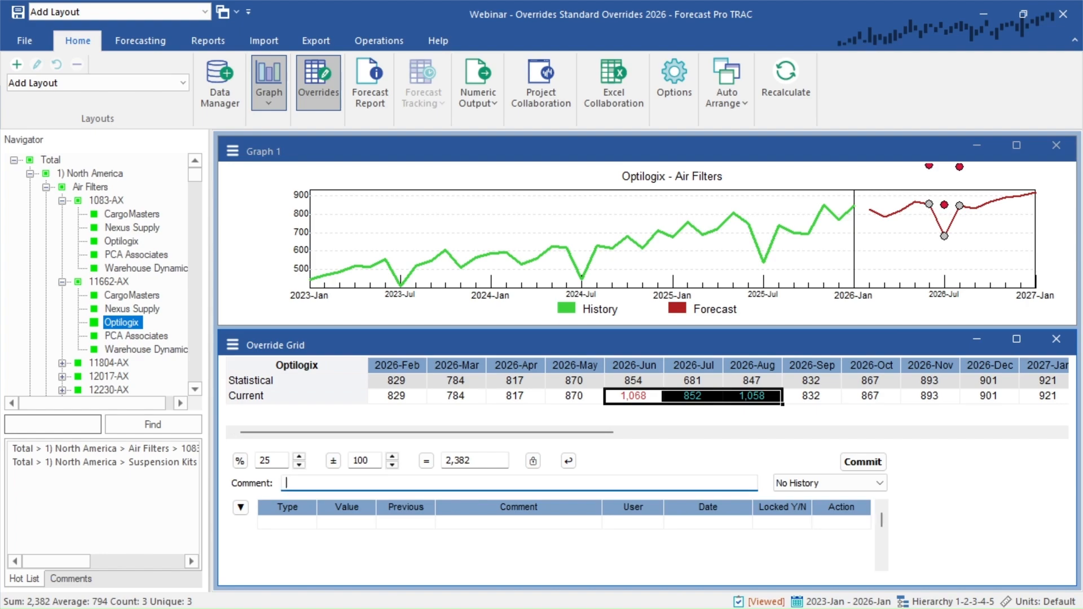
text(raised summer 25%)
click(863, 462)
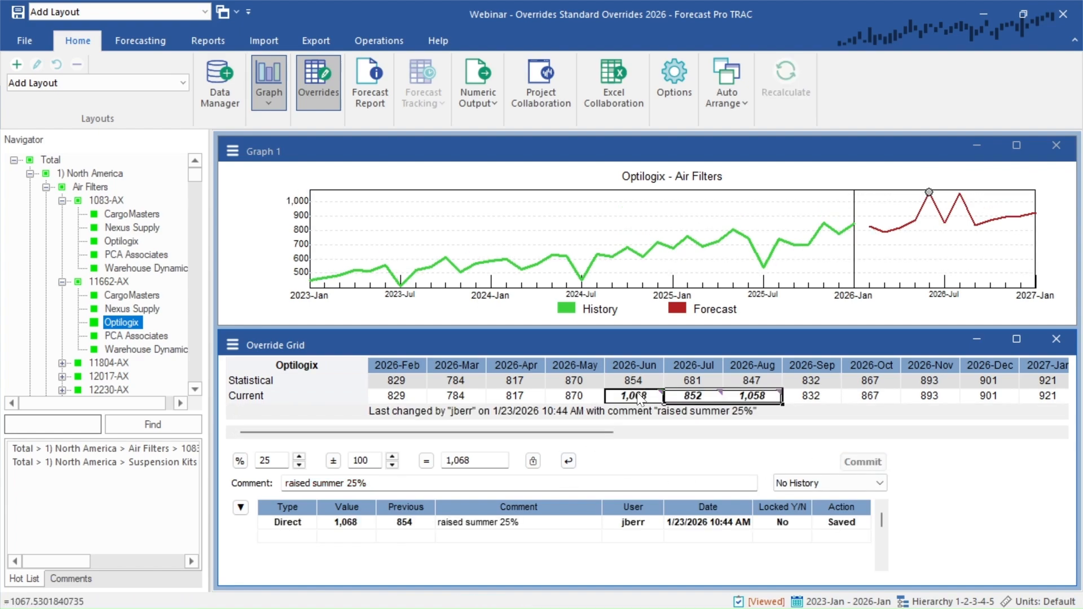
click(752, 399)
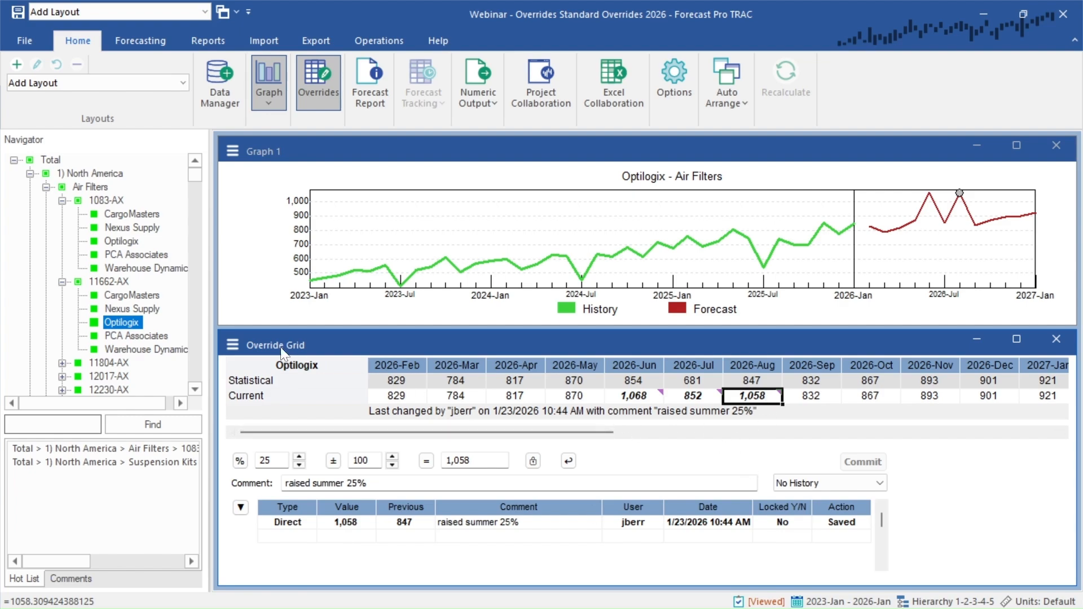
- For PCA Associates under 11662-AX, add 100 to the 2026-Mar and 2026-Apr forecasts and commit with the comment "raised 100/month"
click(162, 337)
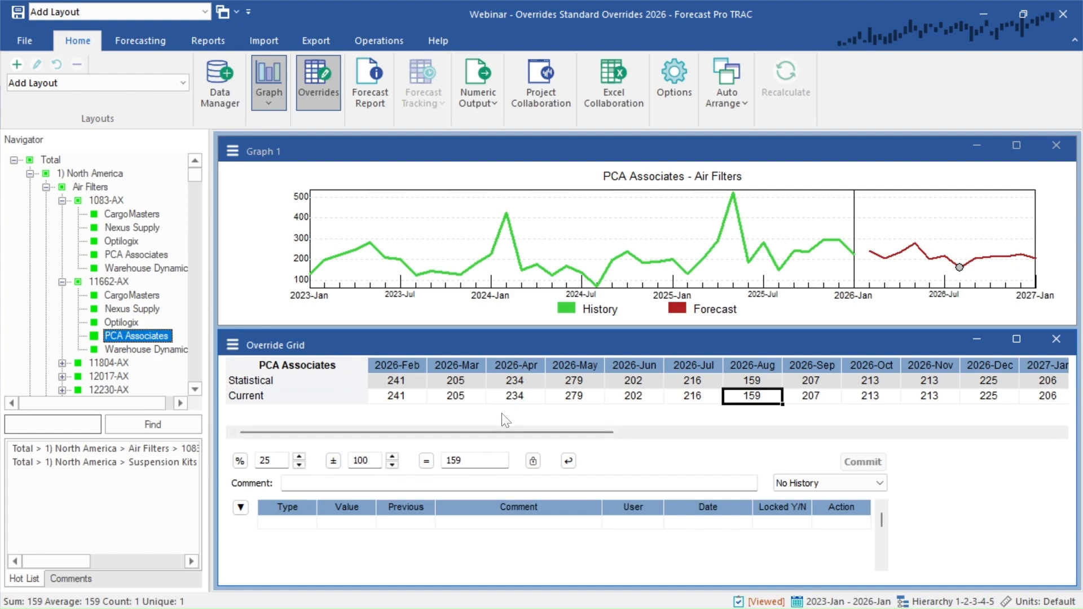
drag(463, 398, 523, 396)
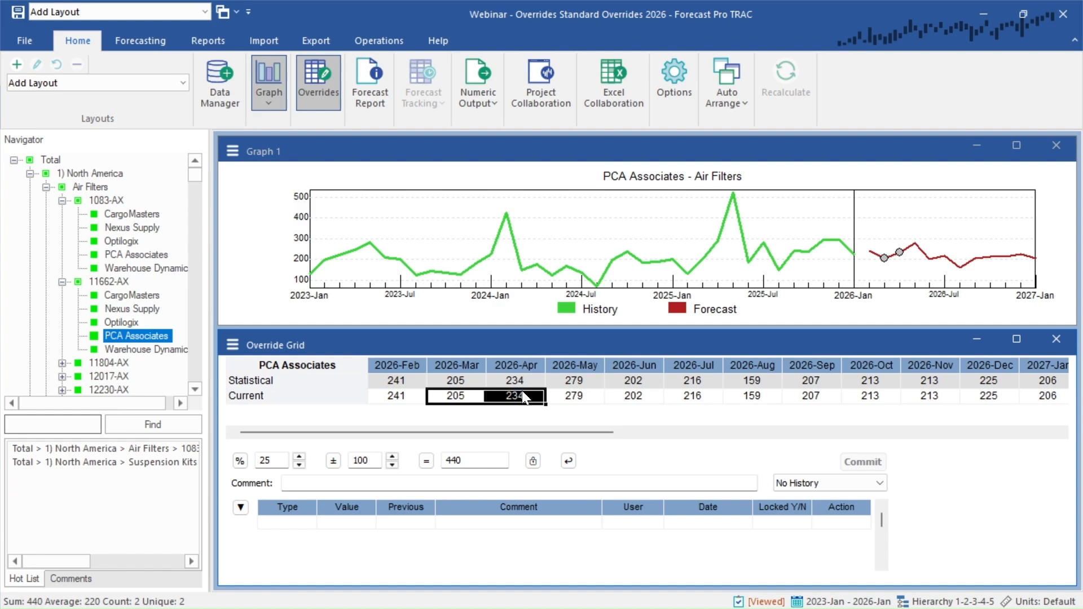
click(333, 460)
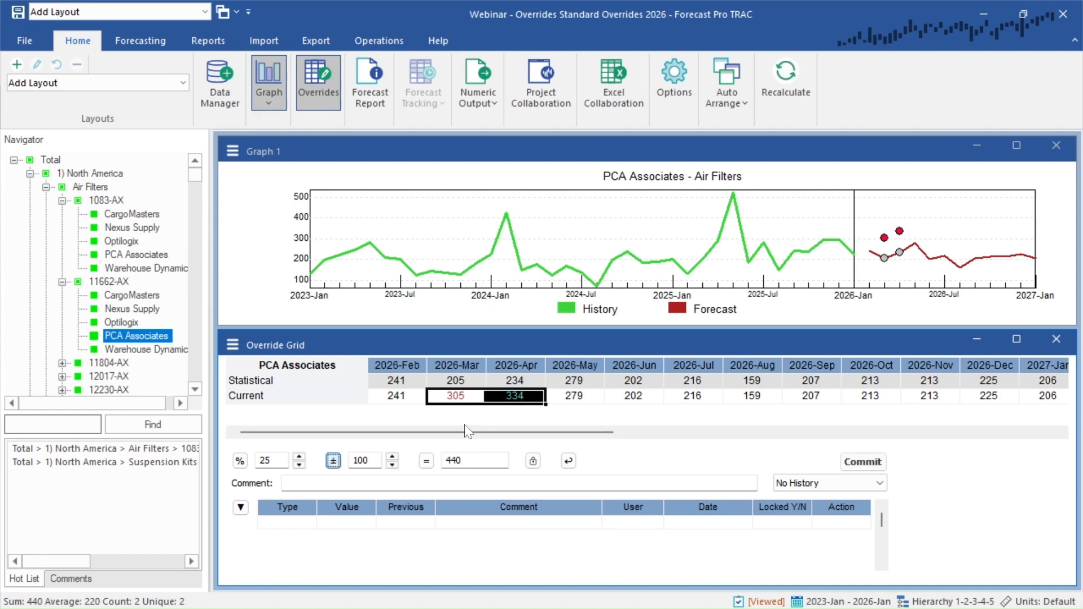
click(288, 483)
text(raised 100/mont)
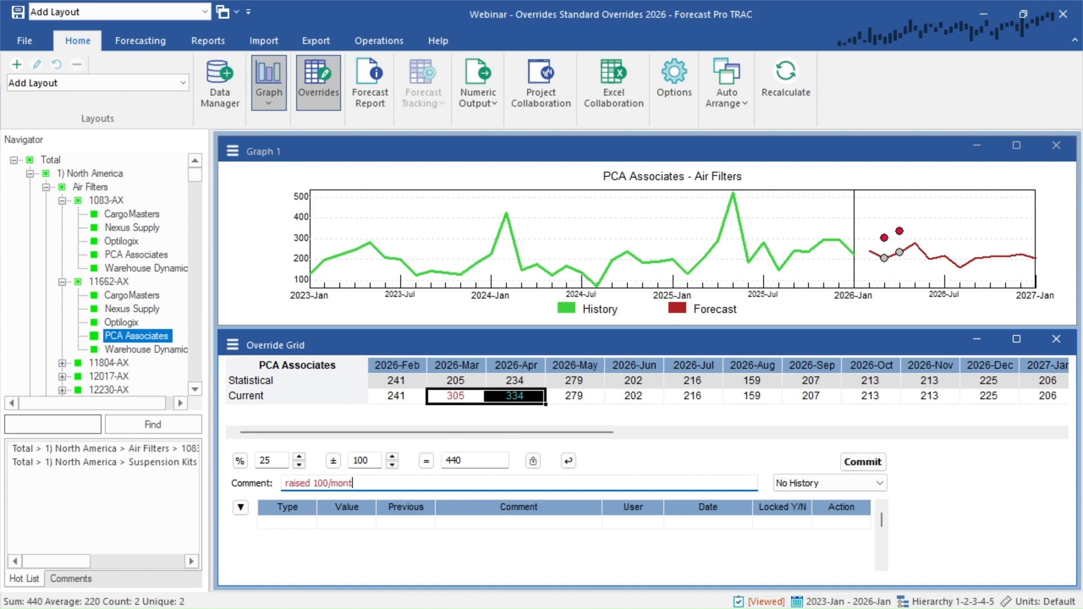
text(h)
click(862, 461)
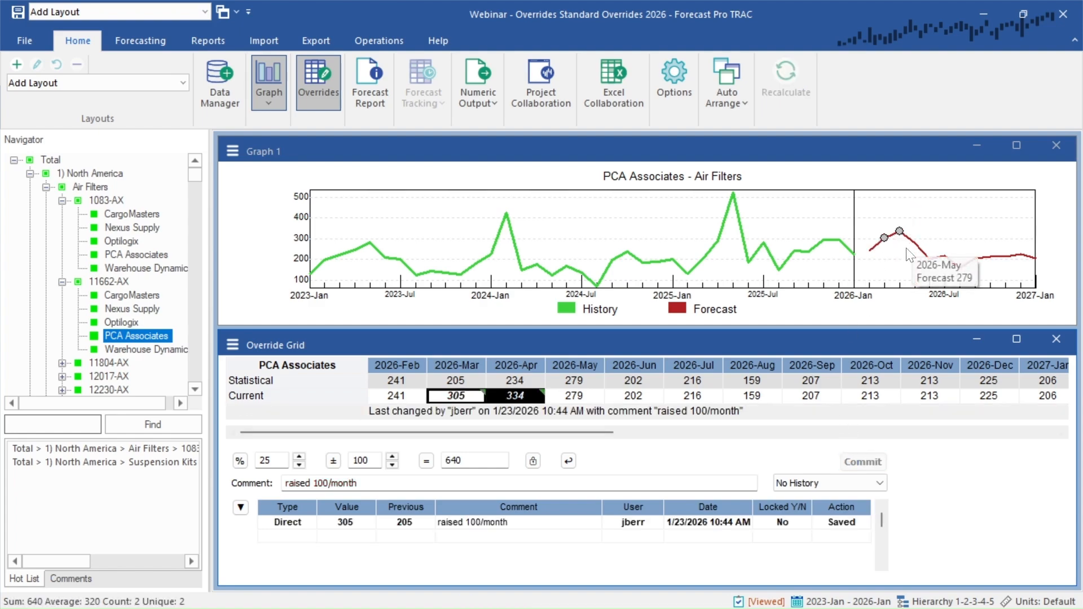
click(456, 395)
click(515, 396)
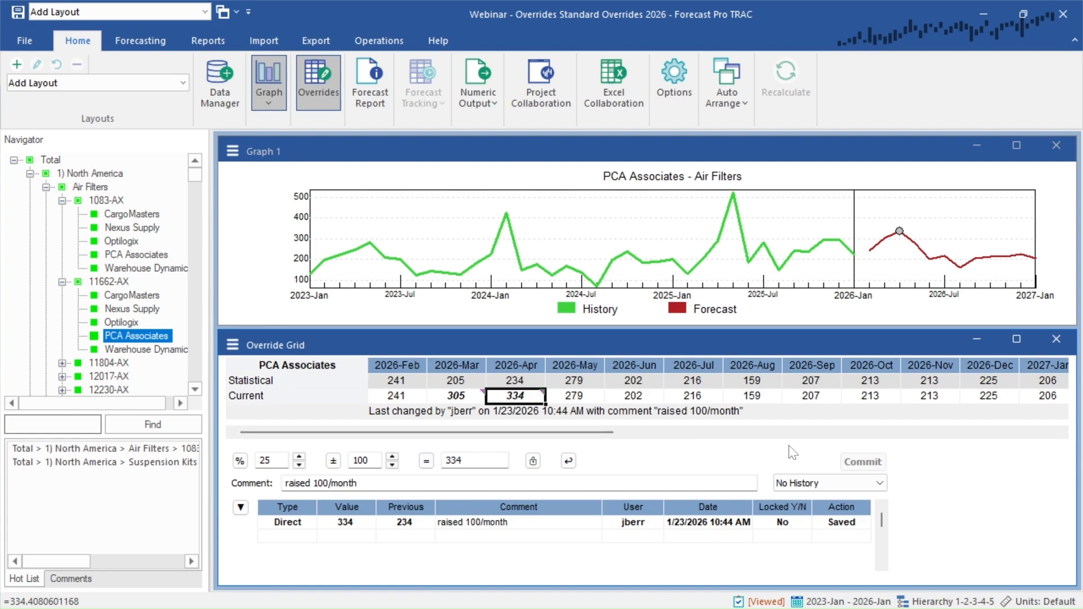
- Set PCA Associates' 2026-Jul through 2026-Dec forecast to a total of 1500 and commit with the comment "set second half of year to 1500 total"
drag(695, 395, 974, 389)
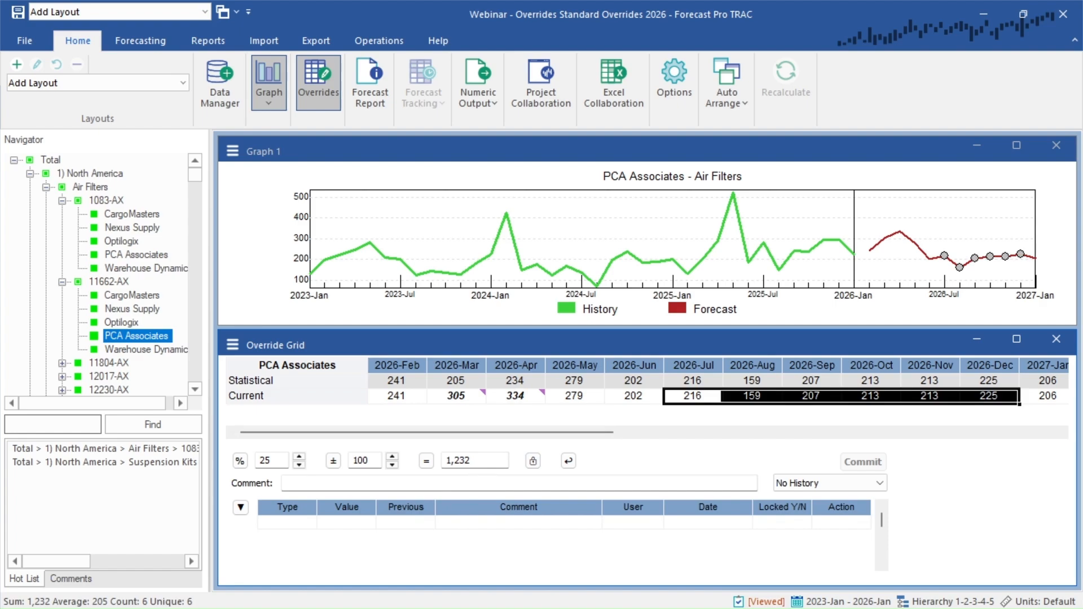
click(468, 458)
text(15)
click(426, 461)
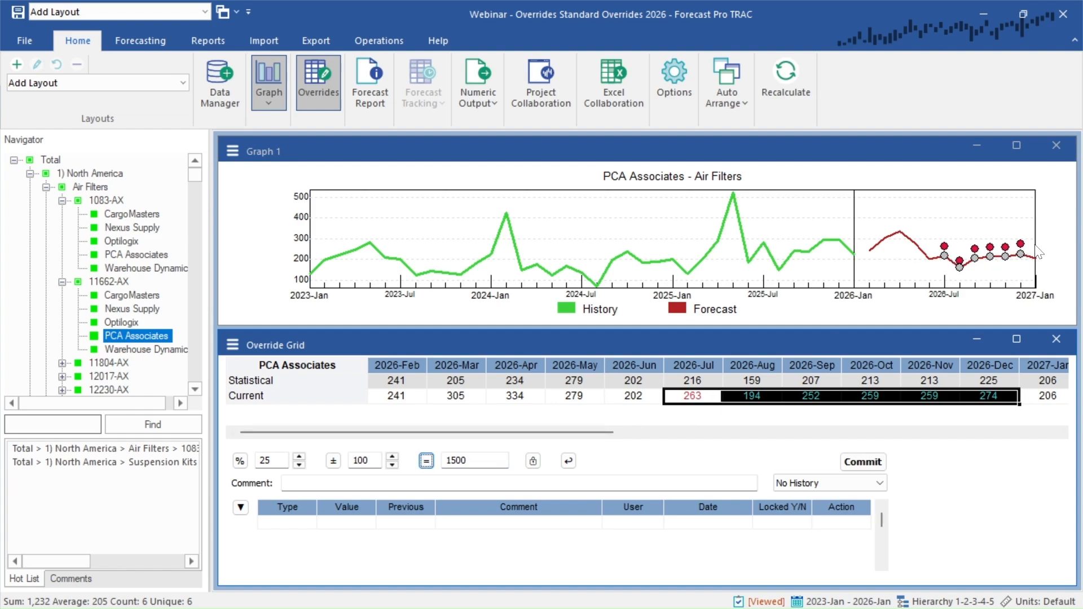
click(288, 483)
text(set)
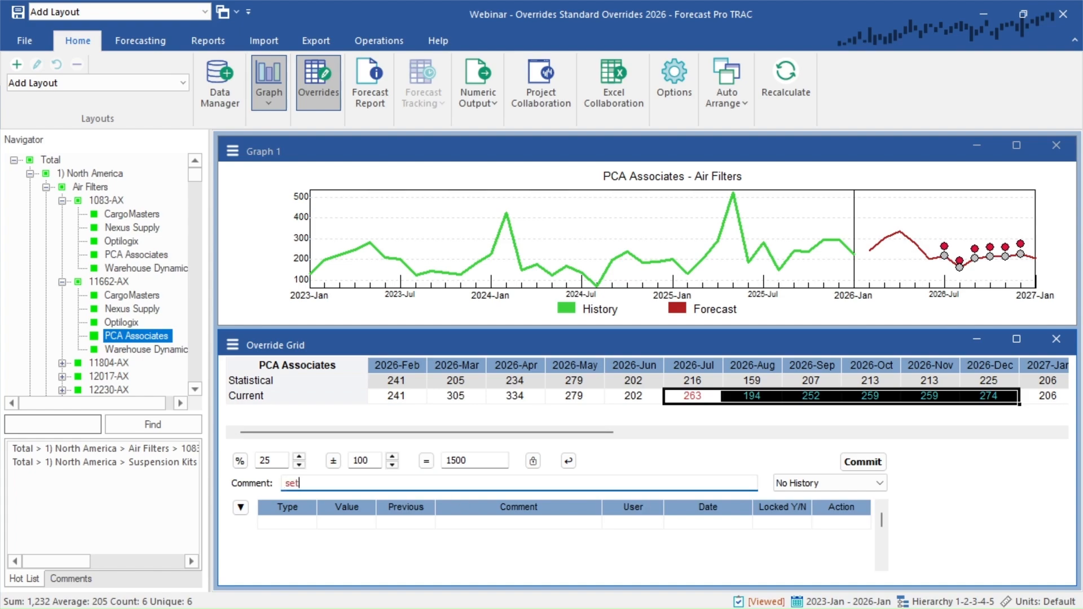
text( second half of year to 1500 total)
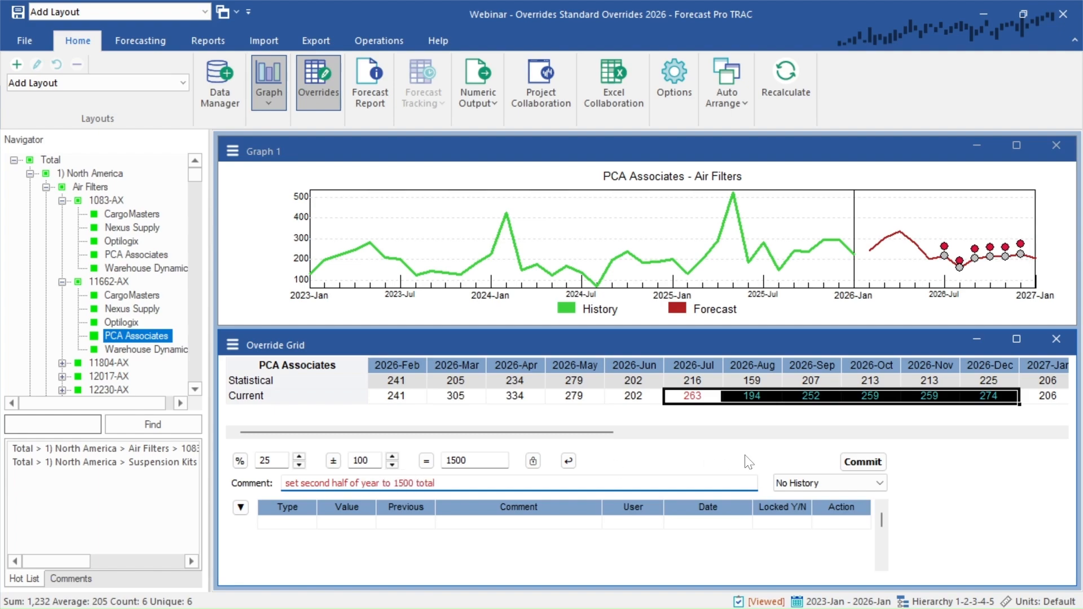
click(862, 462)
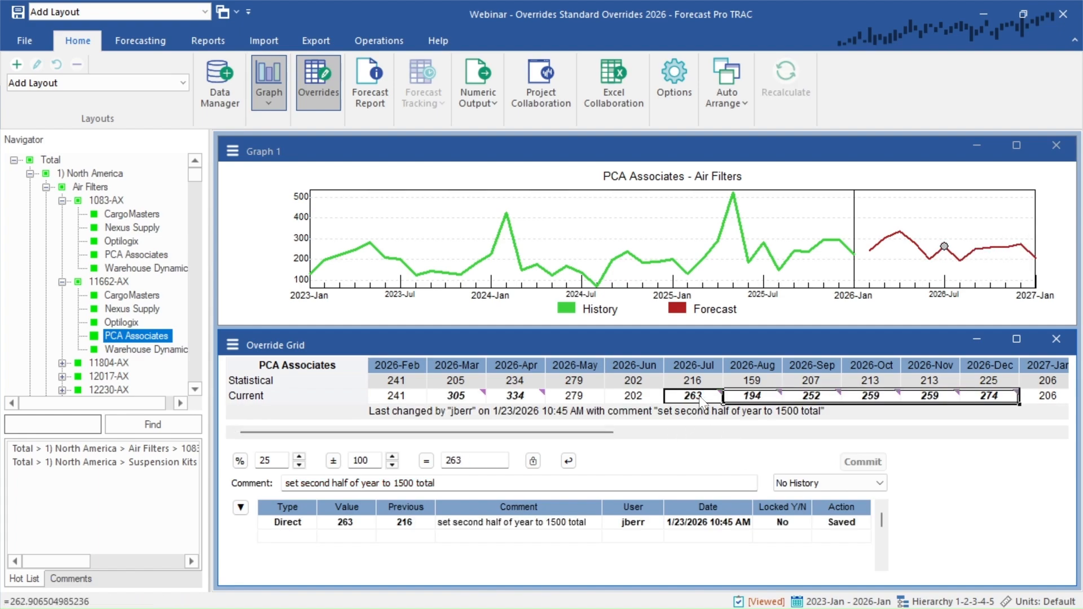
click(760, 396)
click(811, 398)
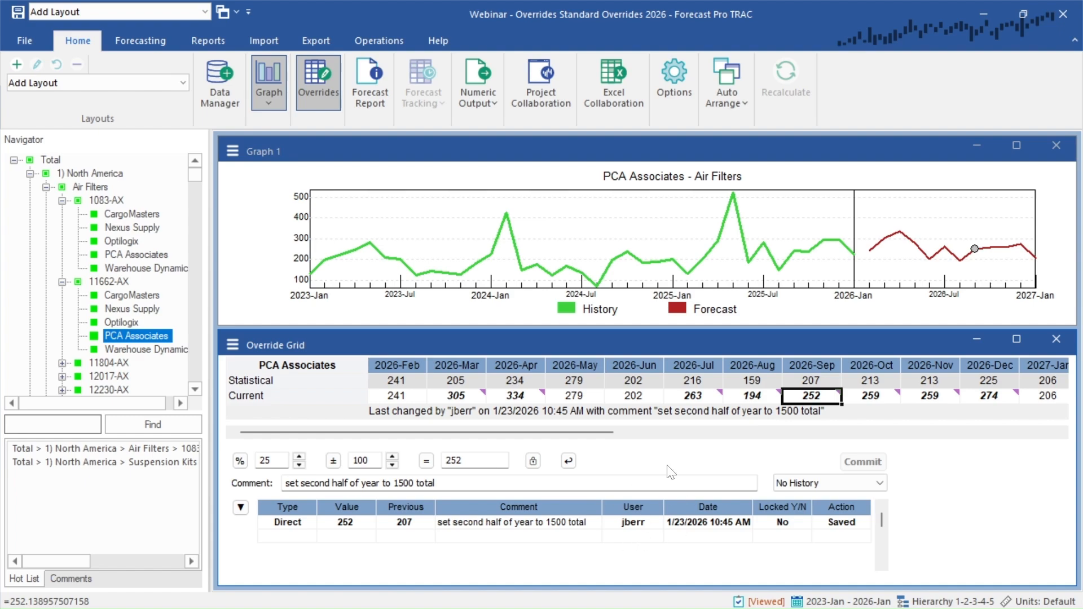
- Override Nexus Supply's 2026-Jun forecast under 1083-AX with 300 and commit it with the comment "lowered to 300"
click(135, 450)
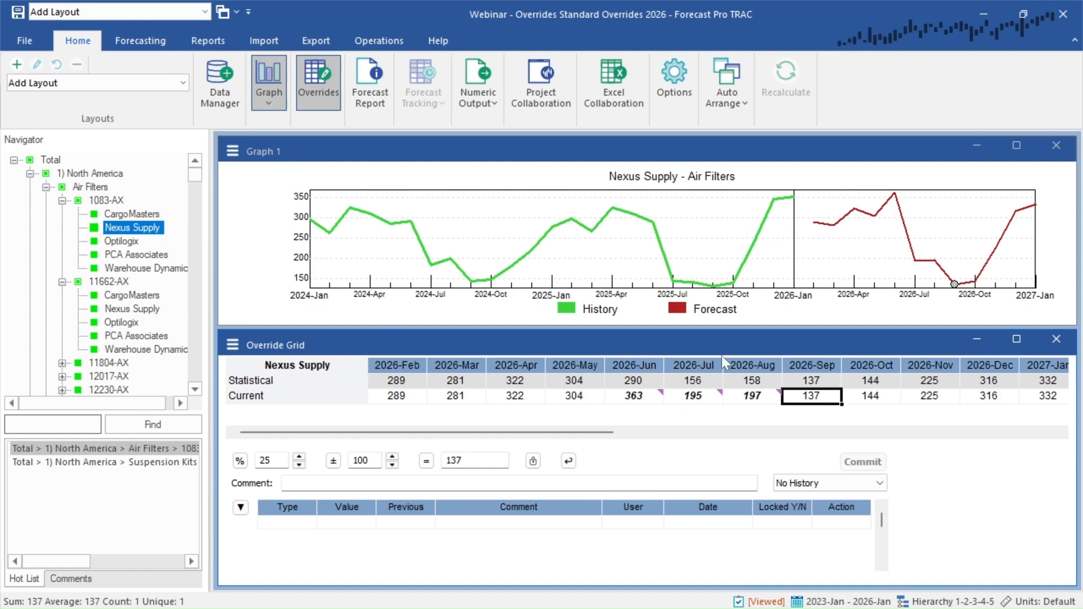
click(649, 398)
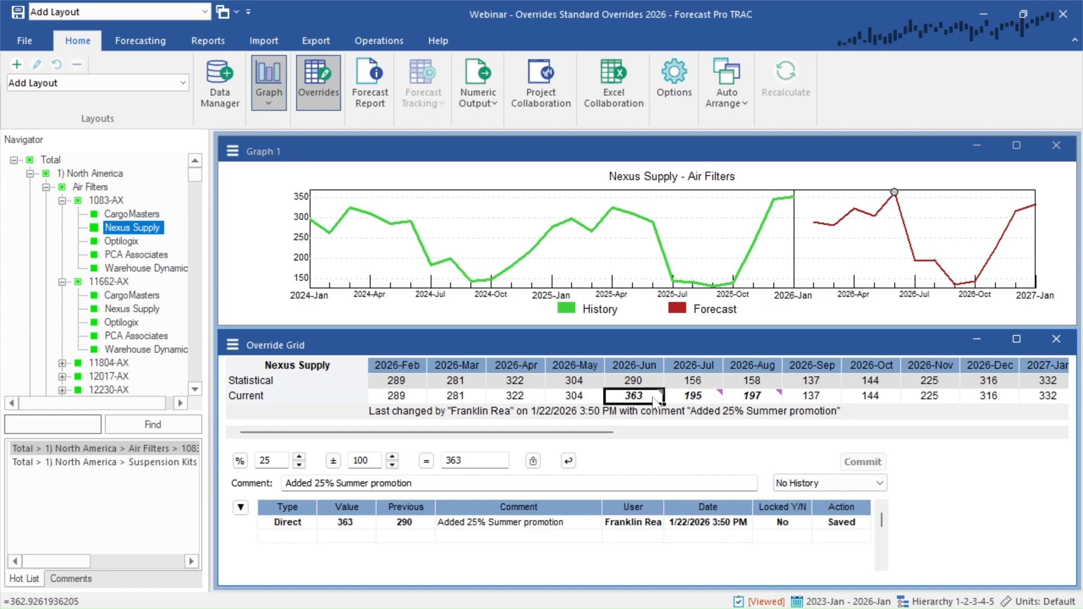
mouse_move(653, 401)
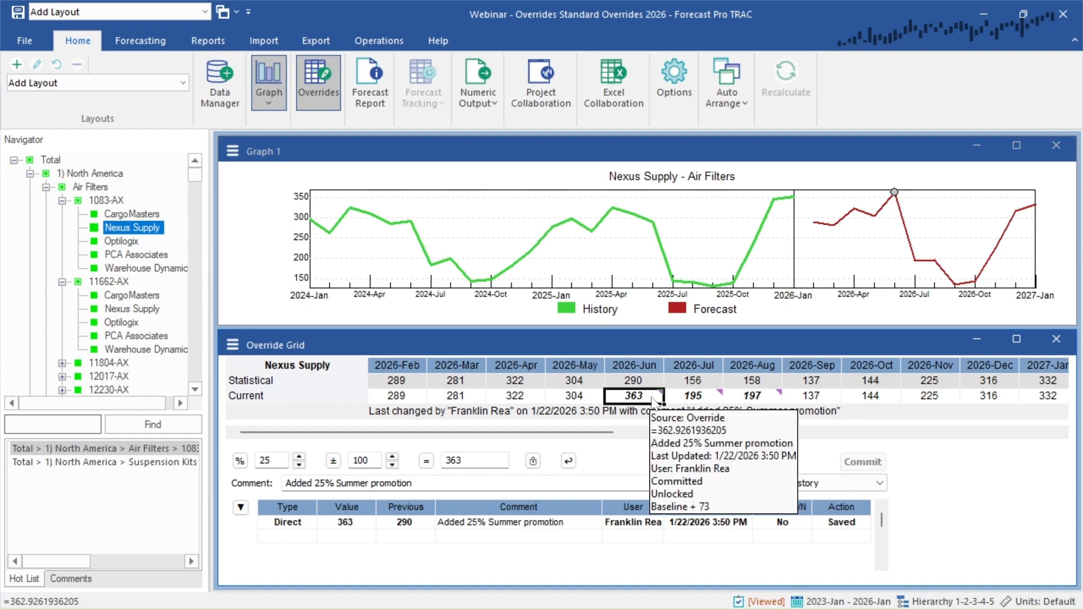
text(300)
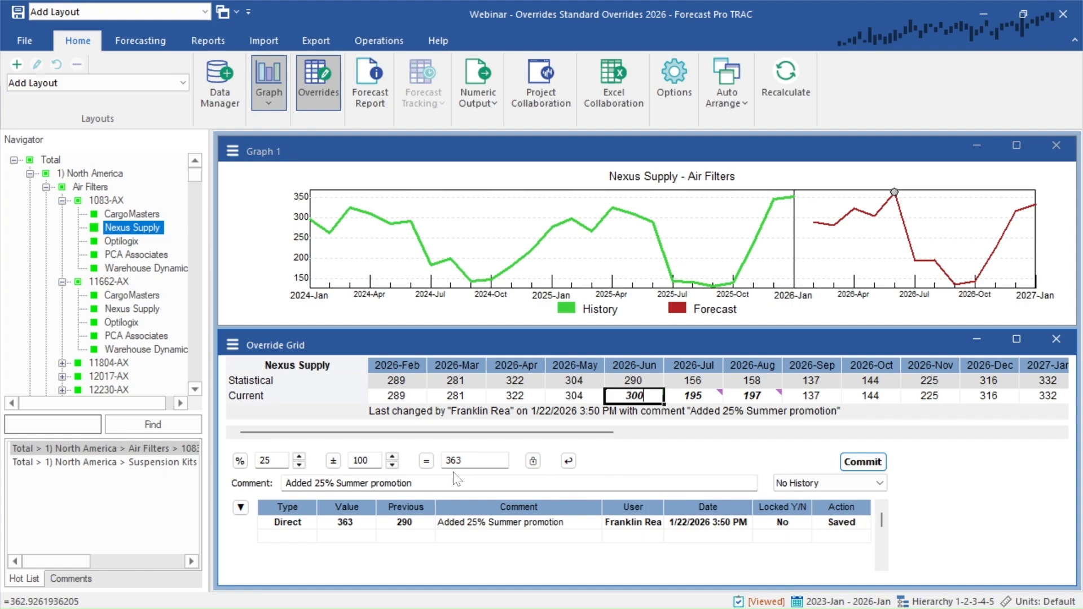
key(Return)
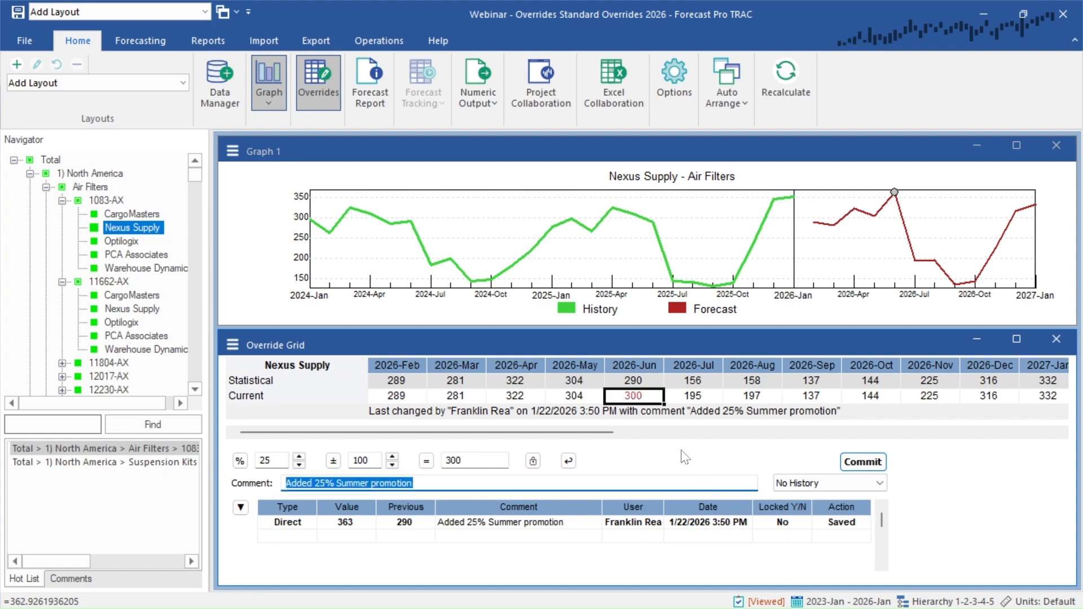
text(lowered to 300)
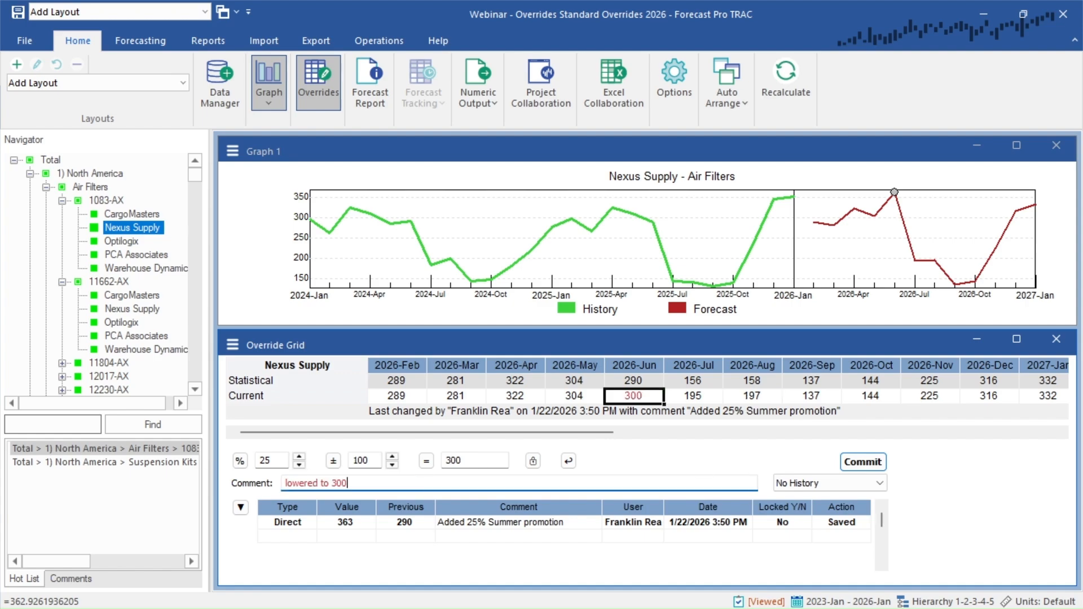
click(862, 461)
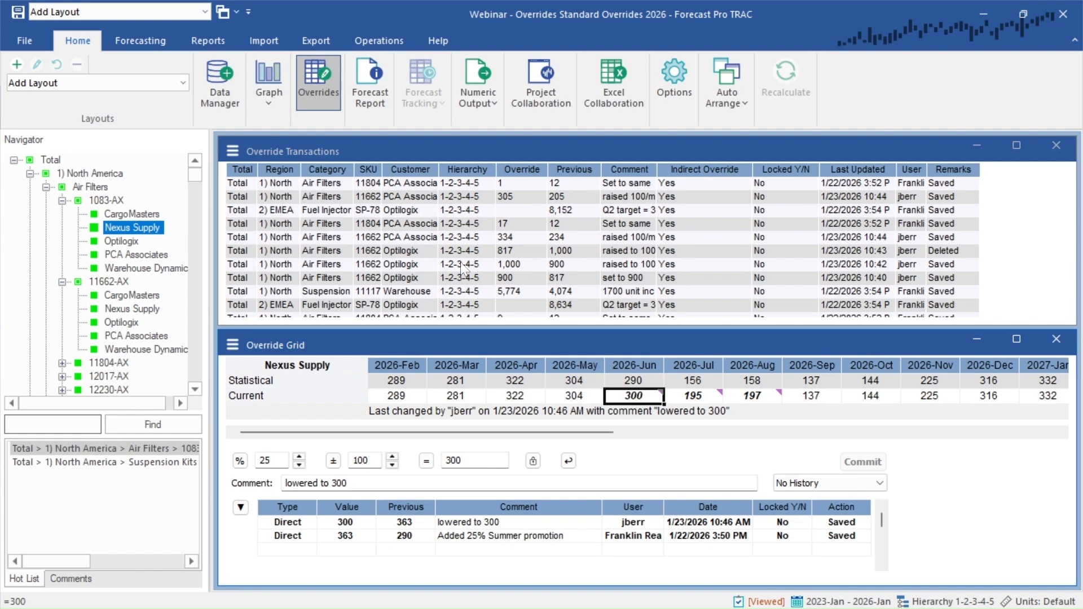
- Limit the Override Transactions display to the item selected in the navigator, including all dates
right_click(682, 219)
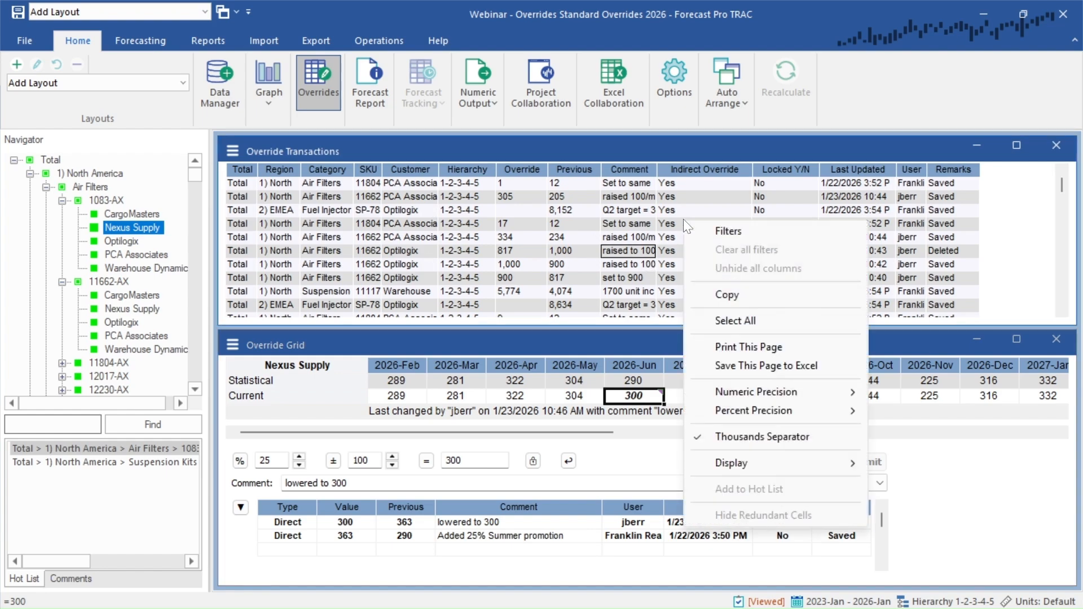
mouse_move(750, 459)
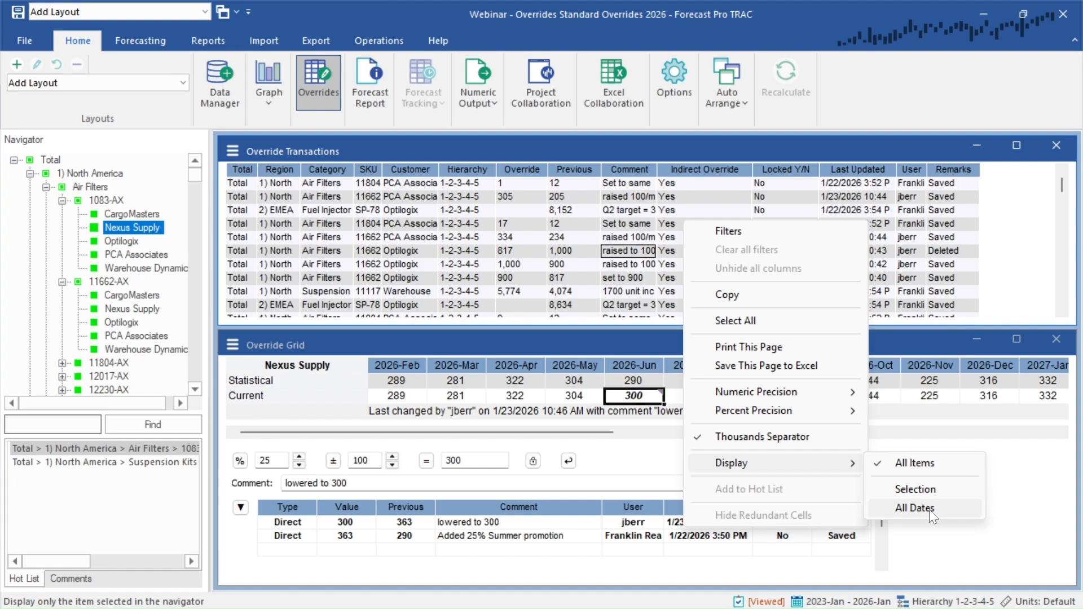
click(914, 508)
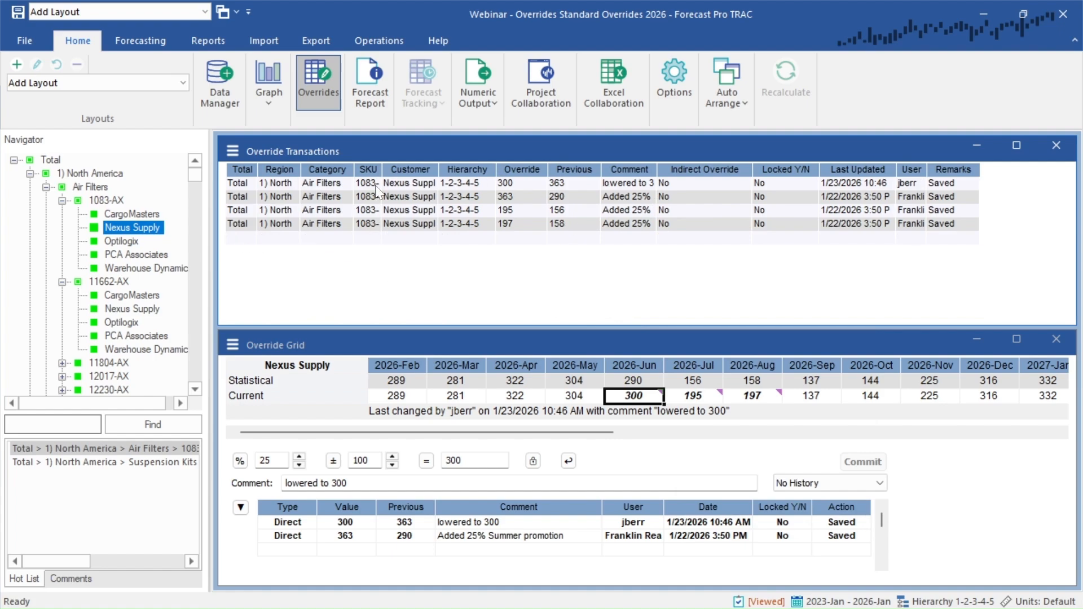
- Review the override transactions of Optilogix and PCA Associates under 11662-AX, and of Optilogix and Nexus Supply under 1083-AX
click(135, 321)
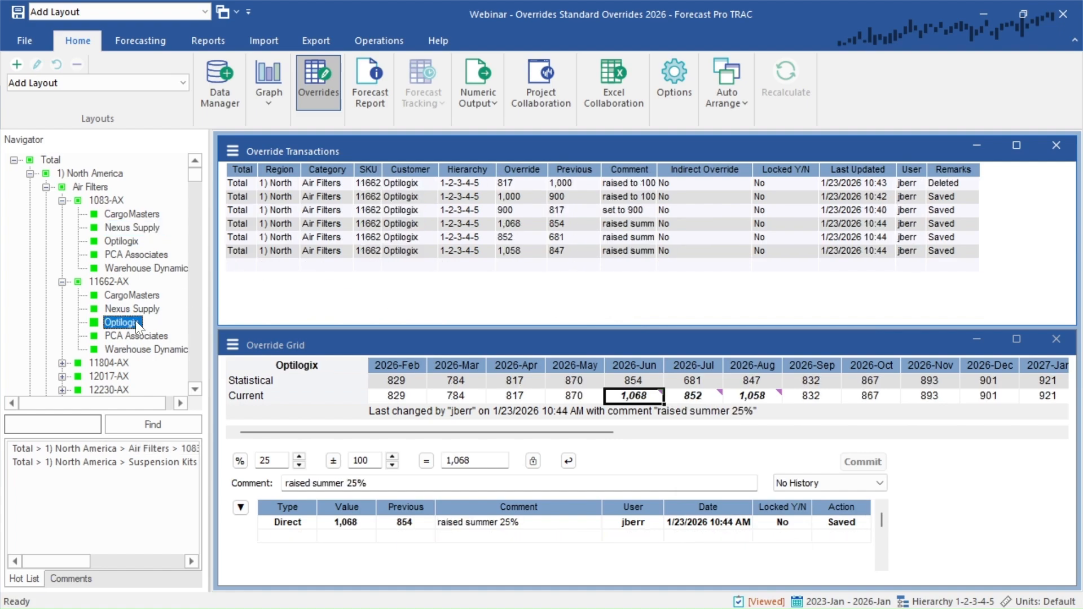
click(141, 336)
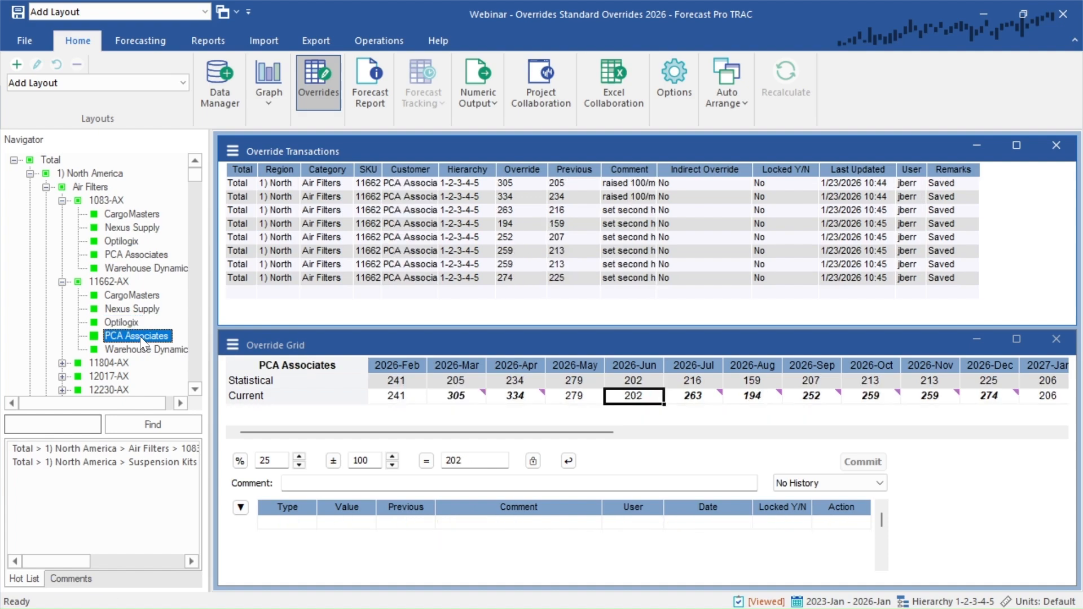
click(128, 242)
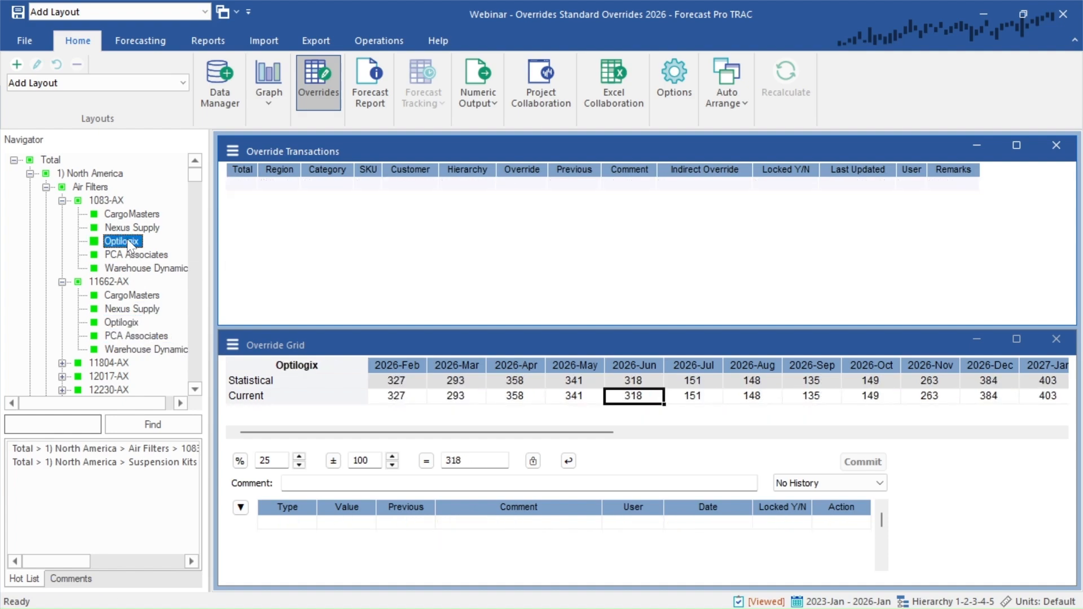
click(128, 228)
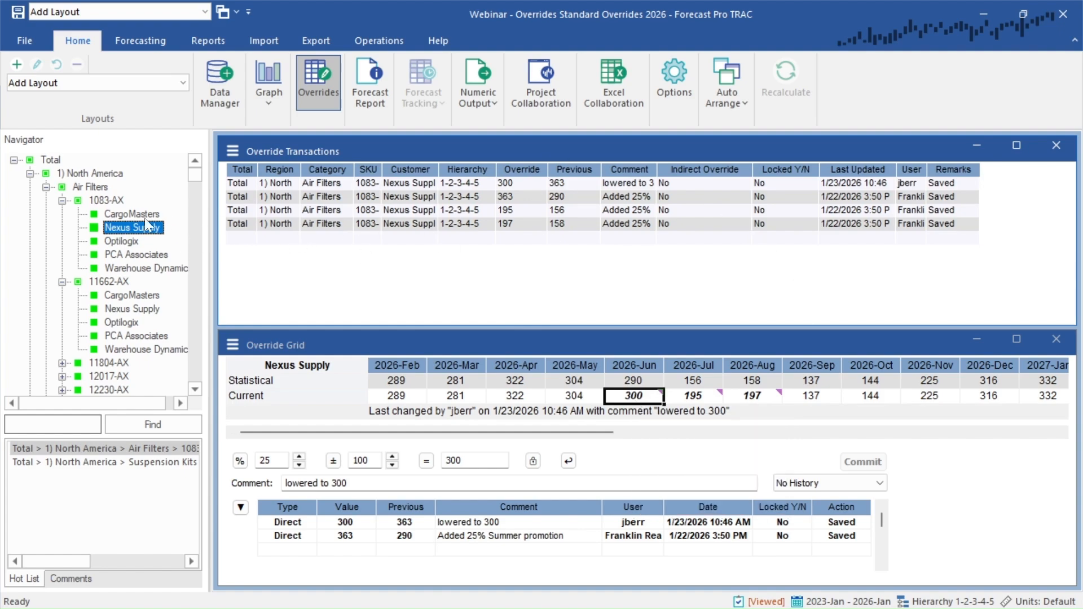
click(127, 336)
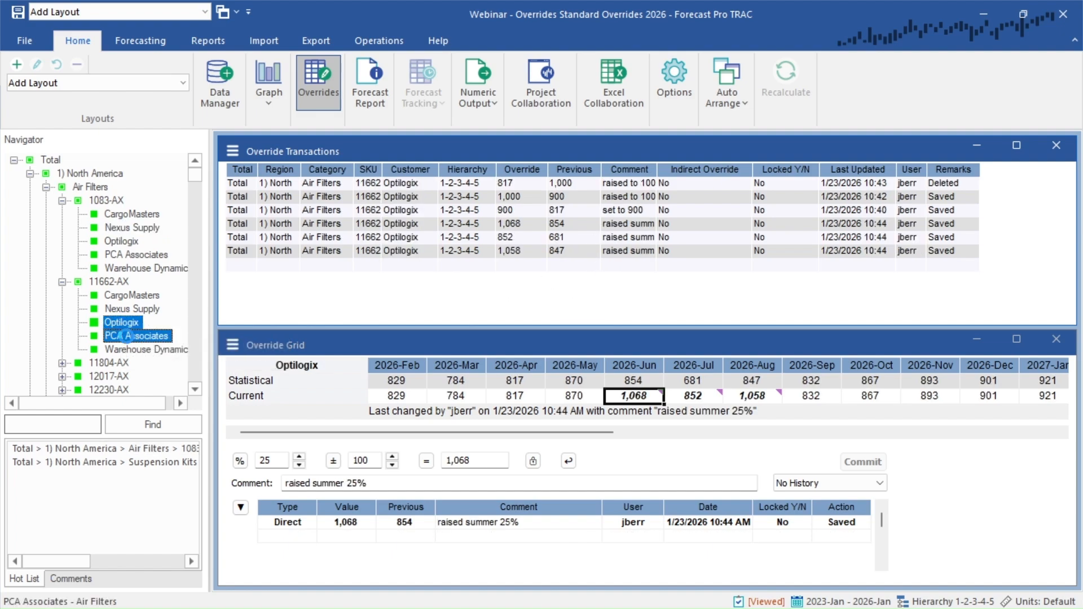
click(136, 229)
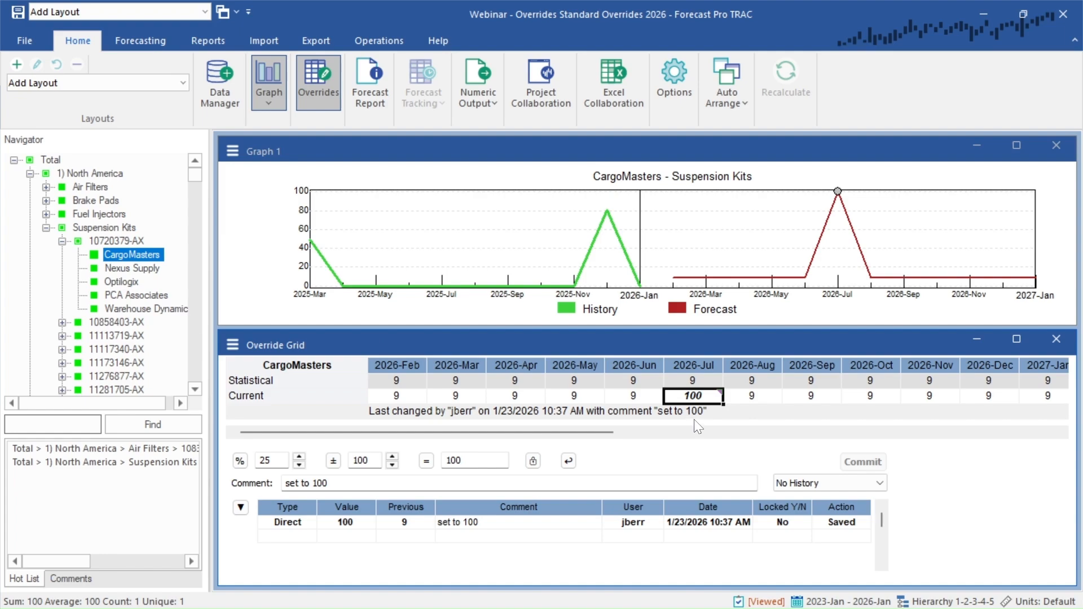
- Check the 2026-Jul overrides of Nexus Supply, Optilogix, PCA Associates and Warehouse Dynamics under Suspension Kits 10720379-AX
click(146, 273)
click(128, 282)
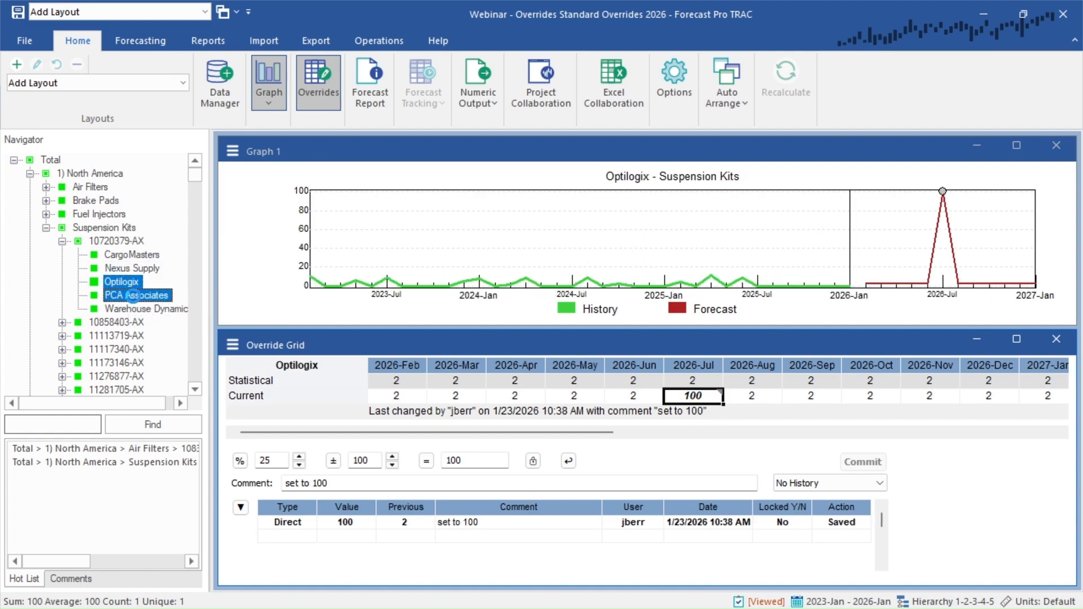
click(133, 296)
click(143, 308)
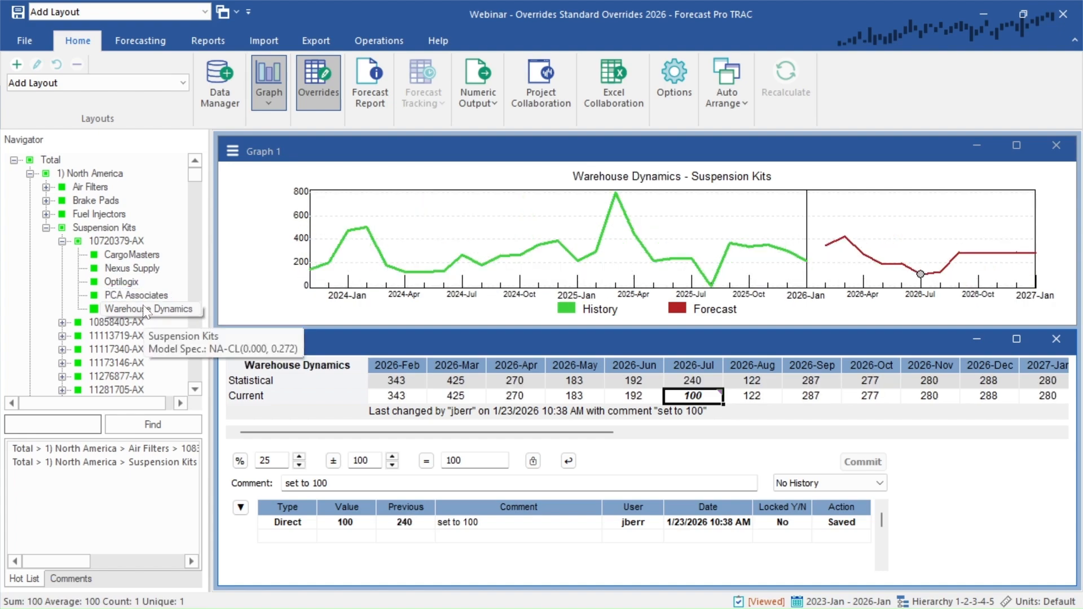
- Raise the 2026-Jul forecast of SKU 10720379-AX by 10% and commit it with the comment "raised additional 10%"
click(123, 241)
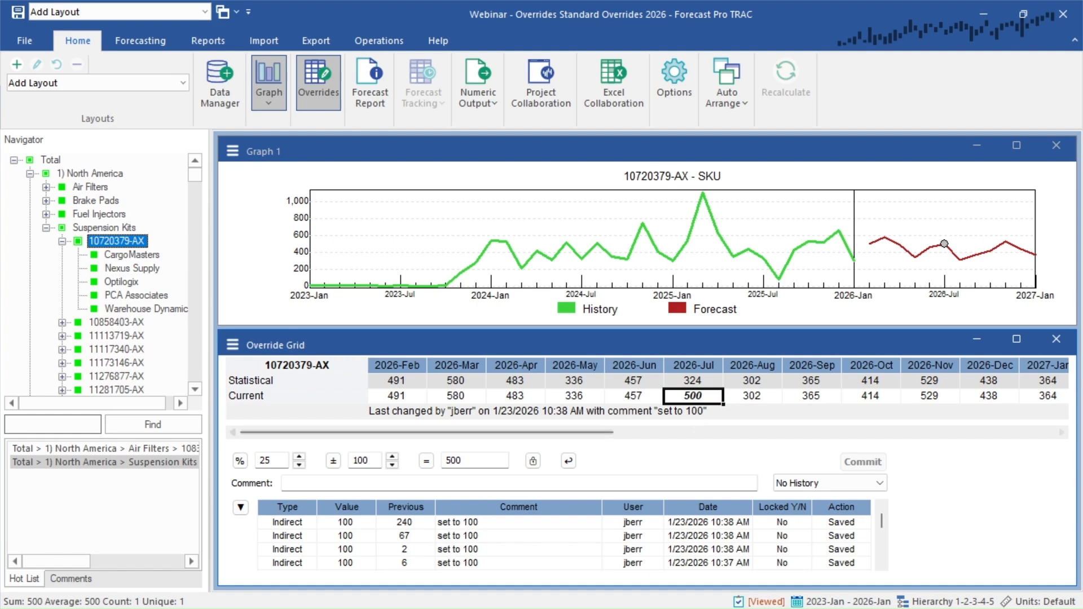
double_click(264, 460)
text(10)
click(242, 461)
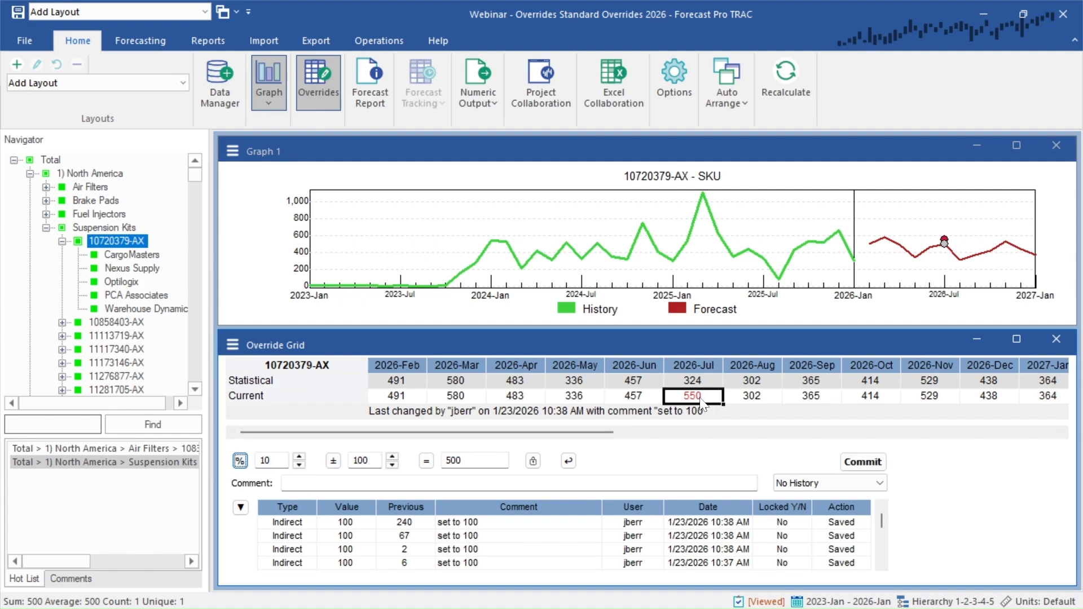
click(287, 483)
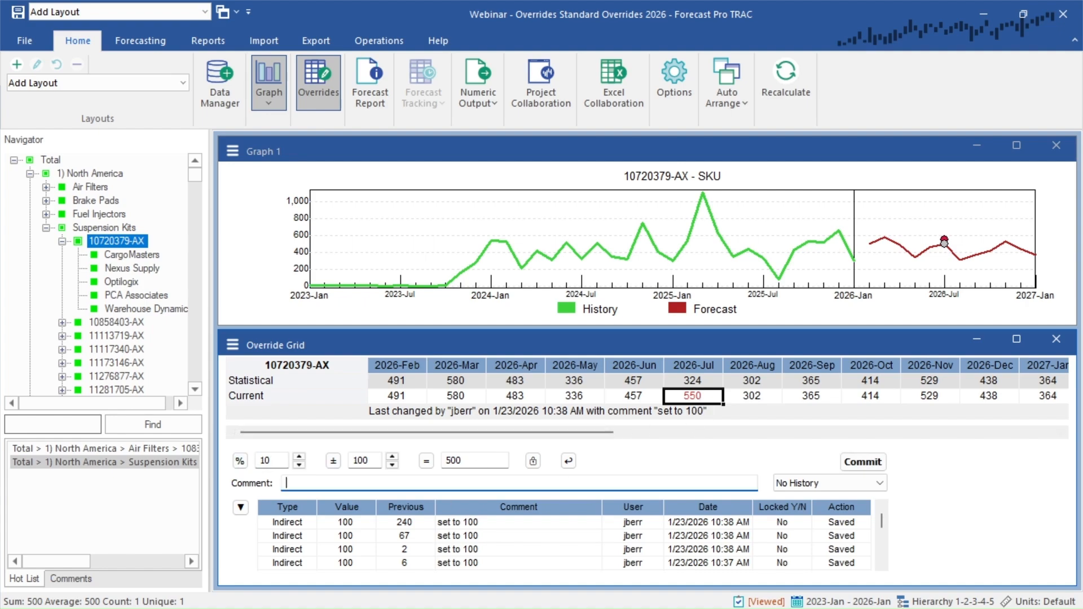
text(raised additional 10%)
click(863, 462)
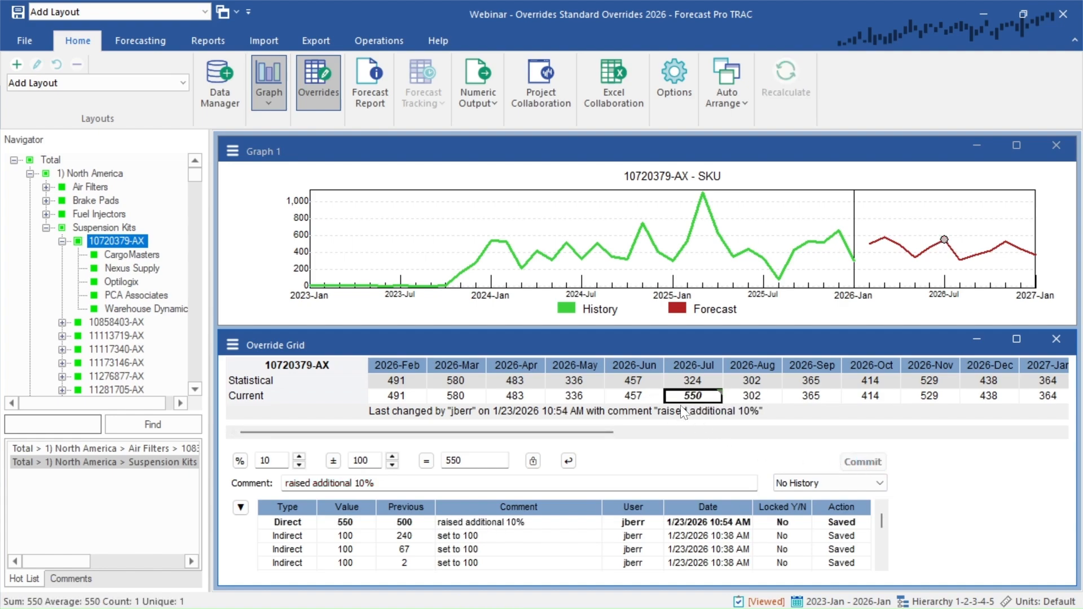
- Examine how the SKU-level 2026-Jul override is allocated to the individual customers under 10720379-AX
mouse_move(710, 402)
click(133, 255)
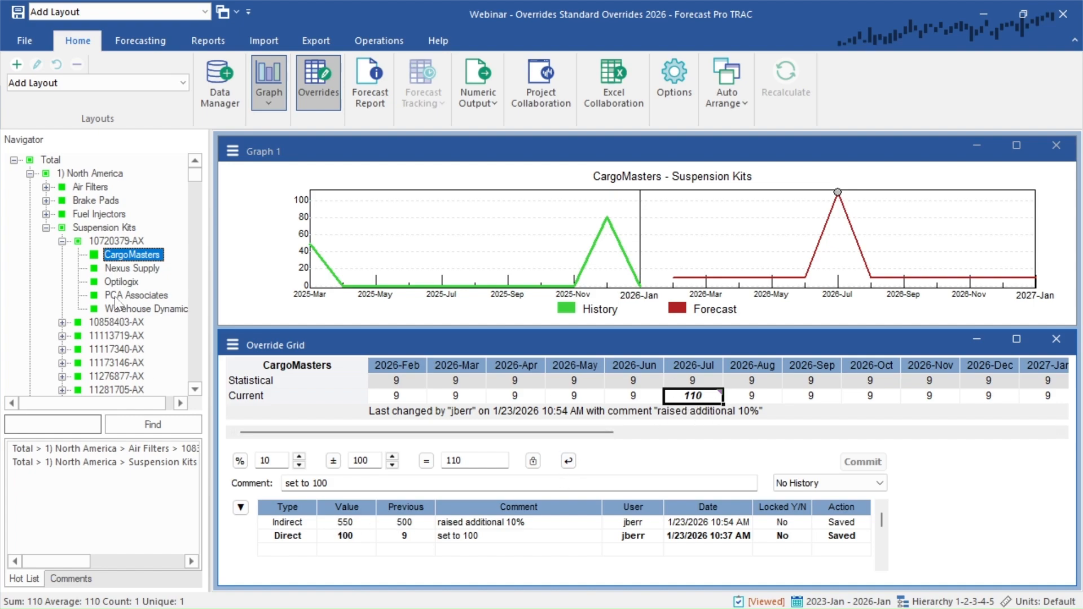
click(121, 271)
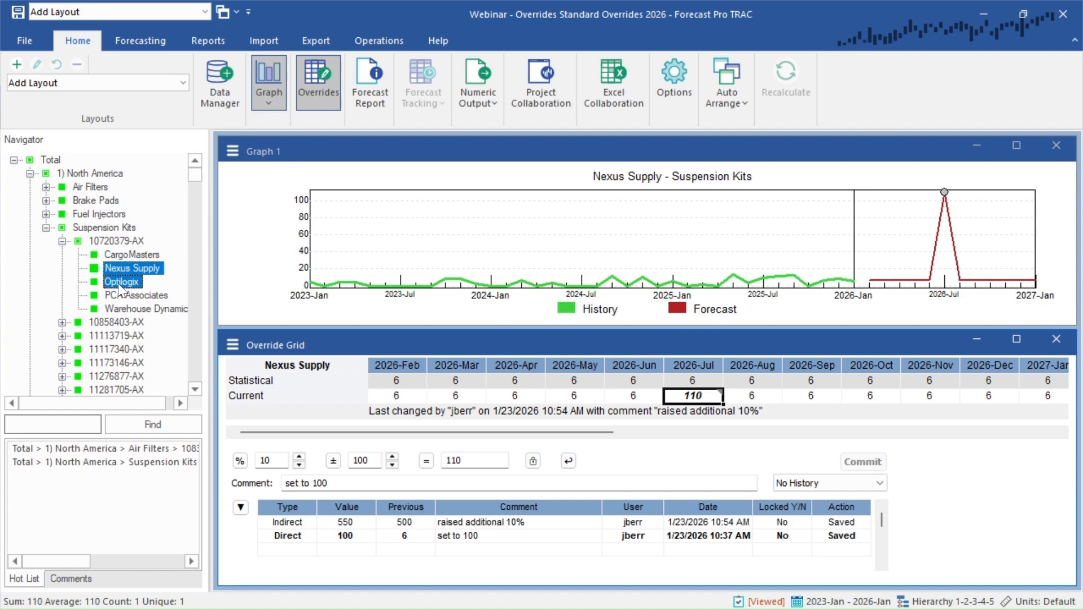
click(141, 294)
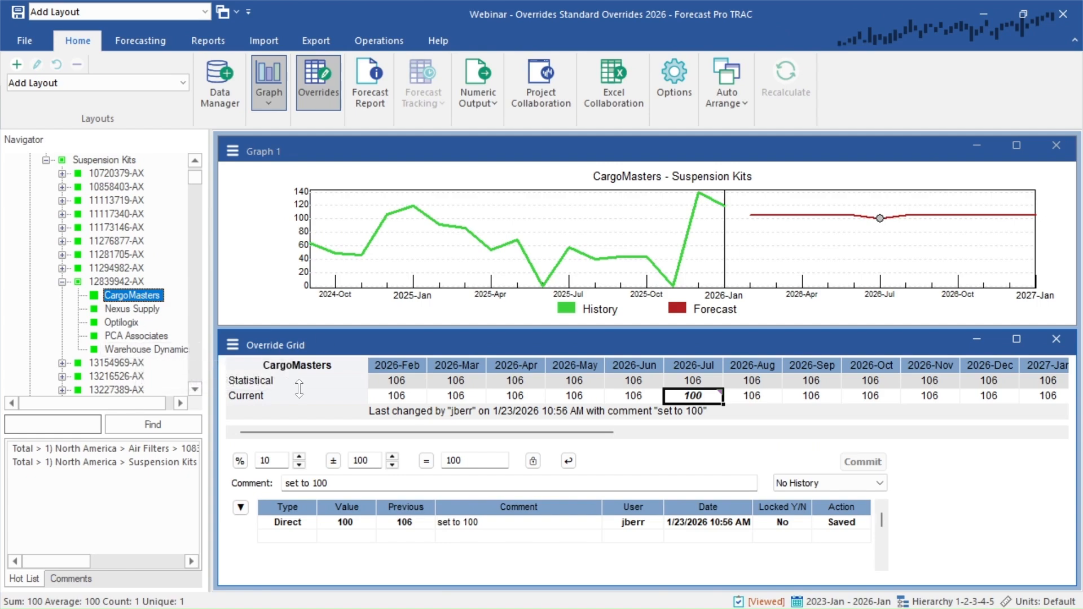
- Check the 2026-Jul overrides of the customers under 12839942-AX, and of the SKU itself
click(144, 310)
click(121, 323)
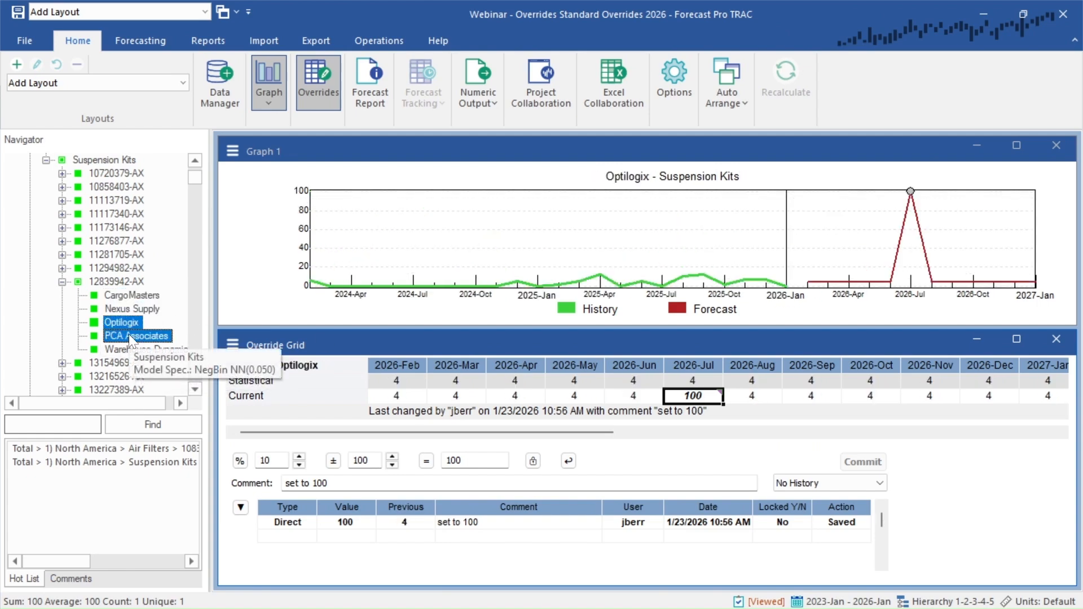
click(129, 335)
click(130, 347)
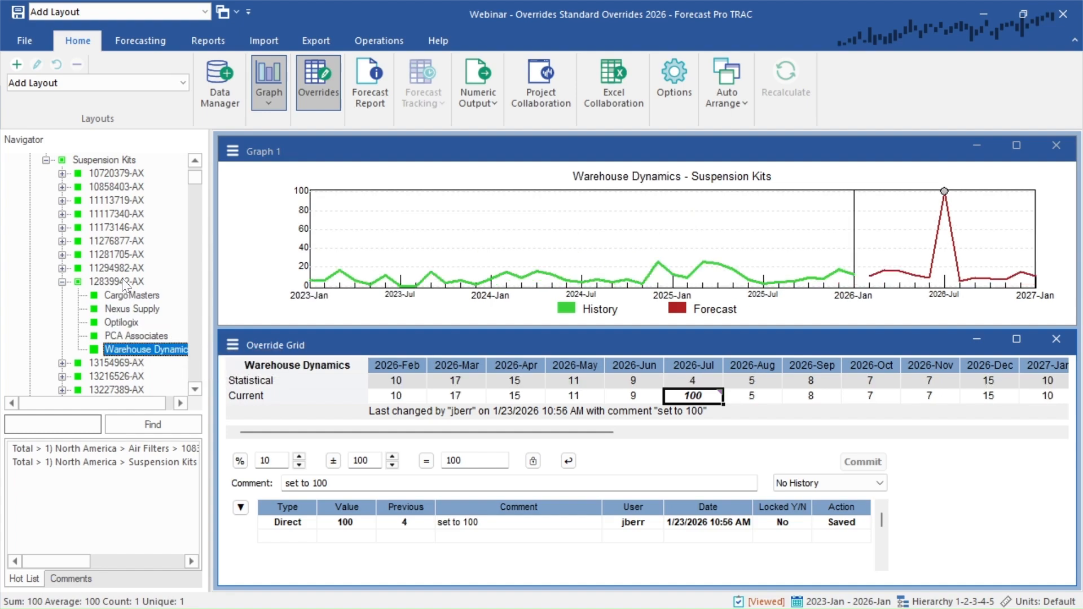
click(126, 281)
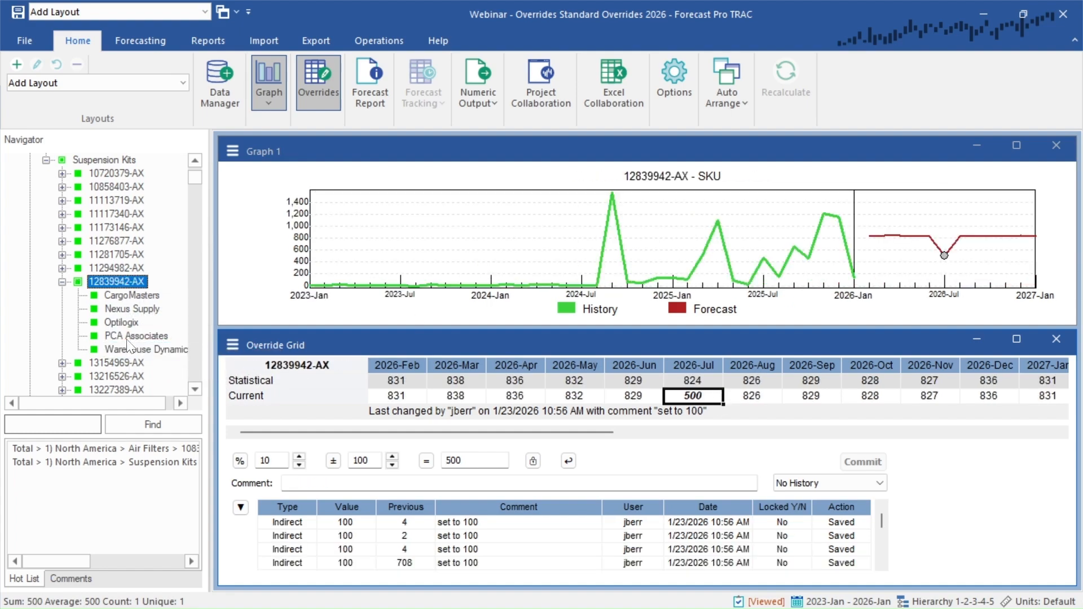
- Lock the 2026-Jul overrides of CargoMasters, Nexus Supply, Optilogix, PCA Associates and Warehouse Dynamics under 12839942-AX
click(135, 298)
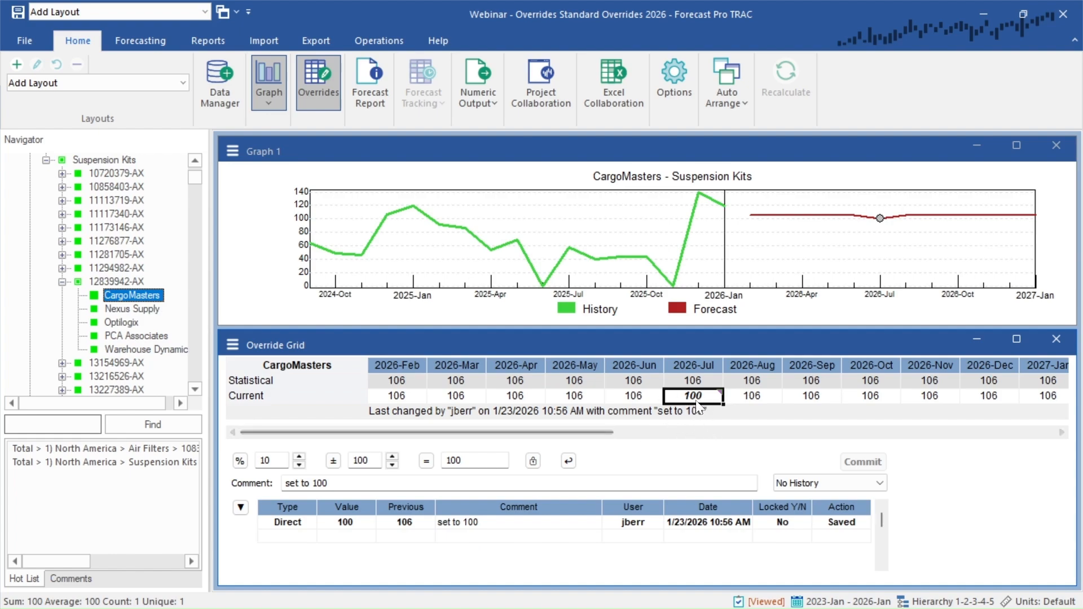
click(533, 462)
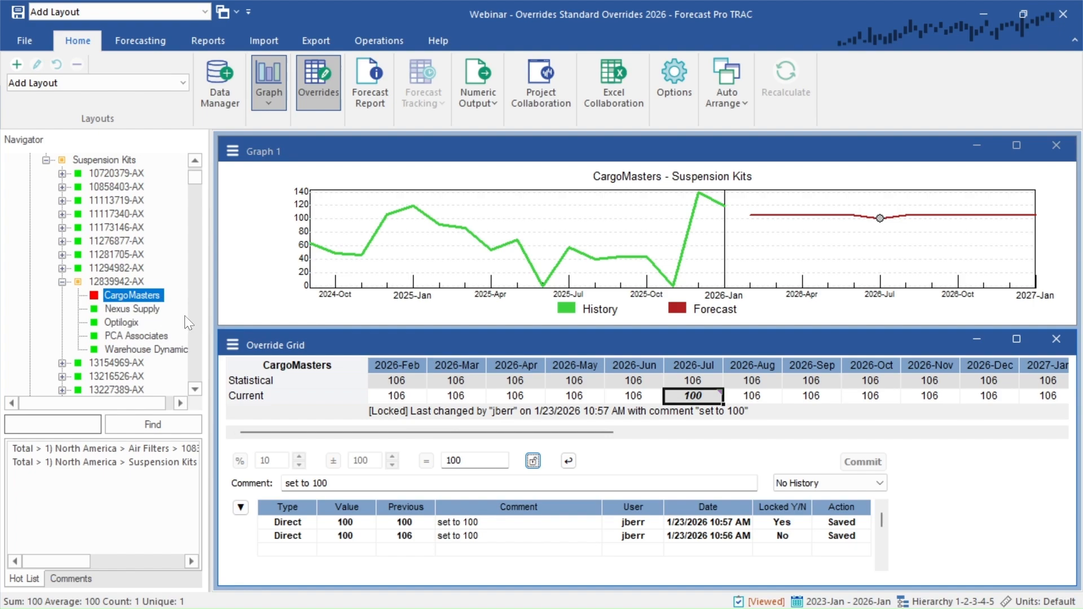
click(138, 310)
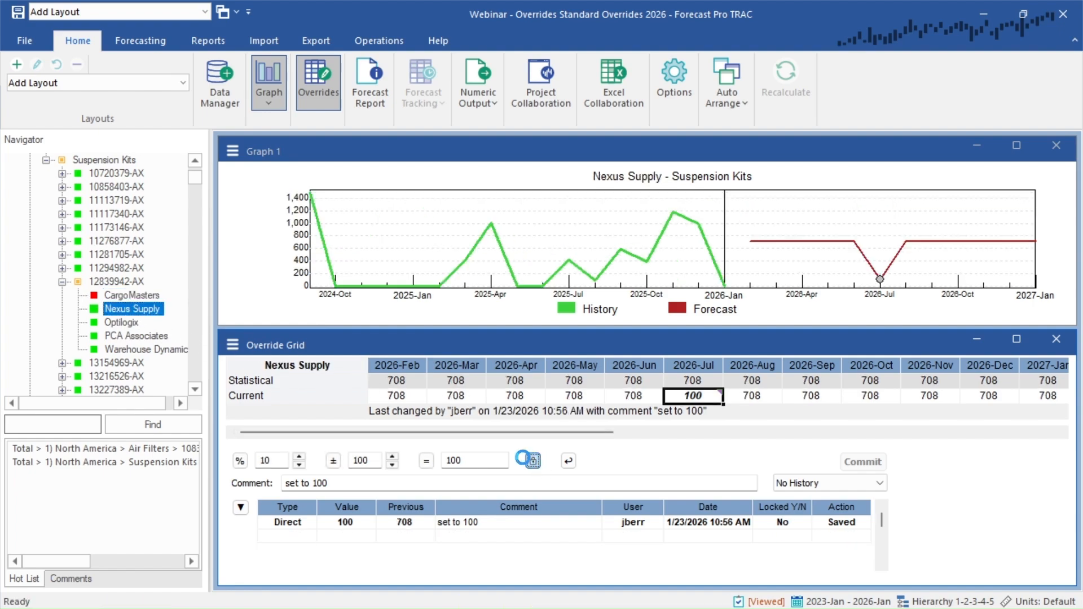
click(533, 461)
click(127, 322)
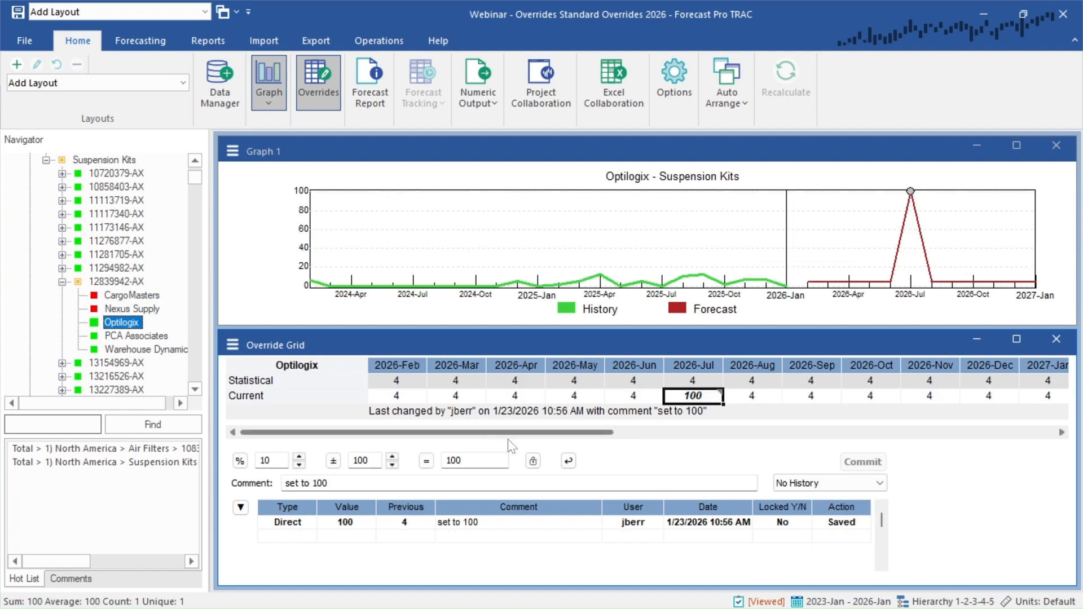
click(533, 461)
click(138, 337)
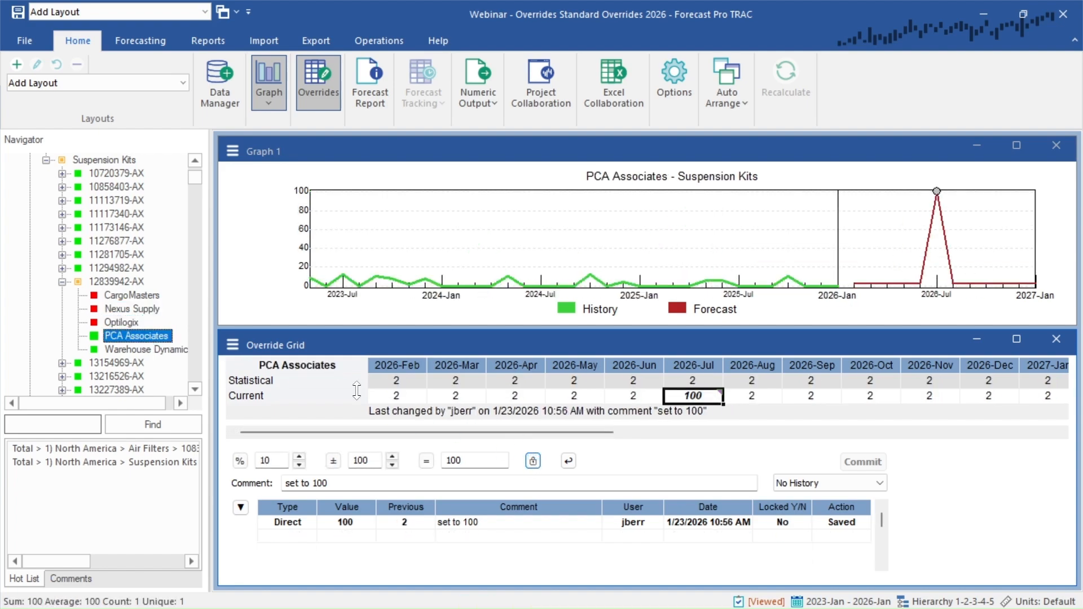
click(533, 461)
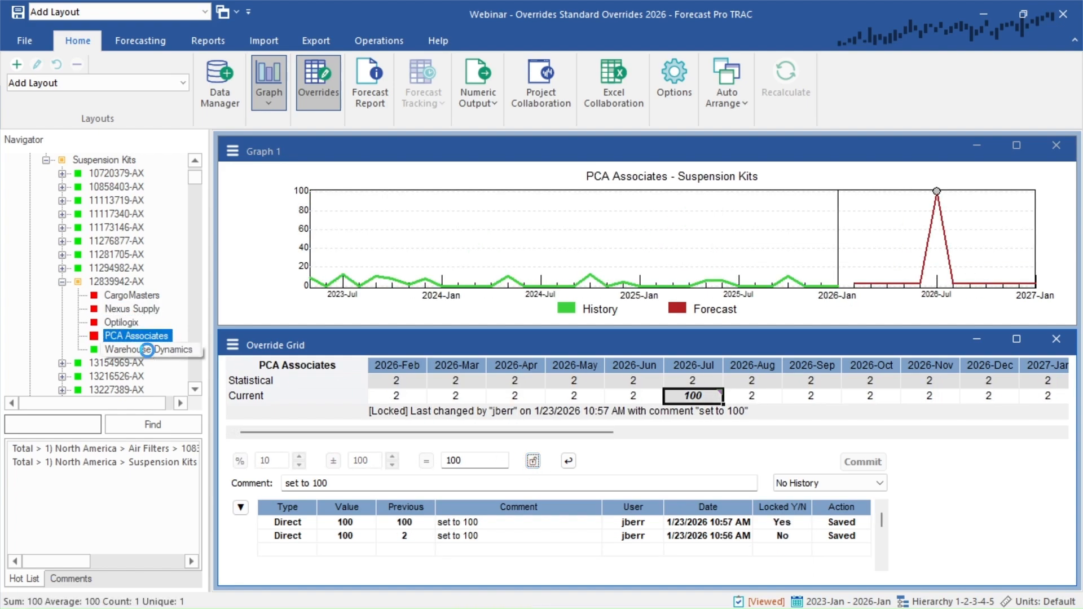
click(181, 350)
click(534, 461)
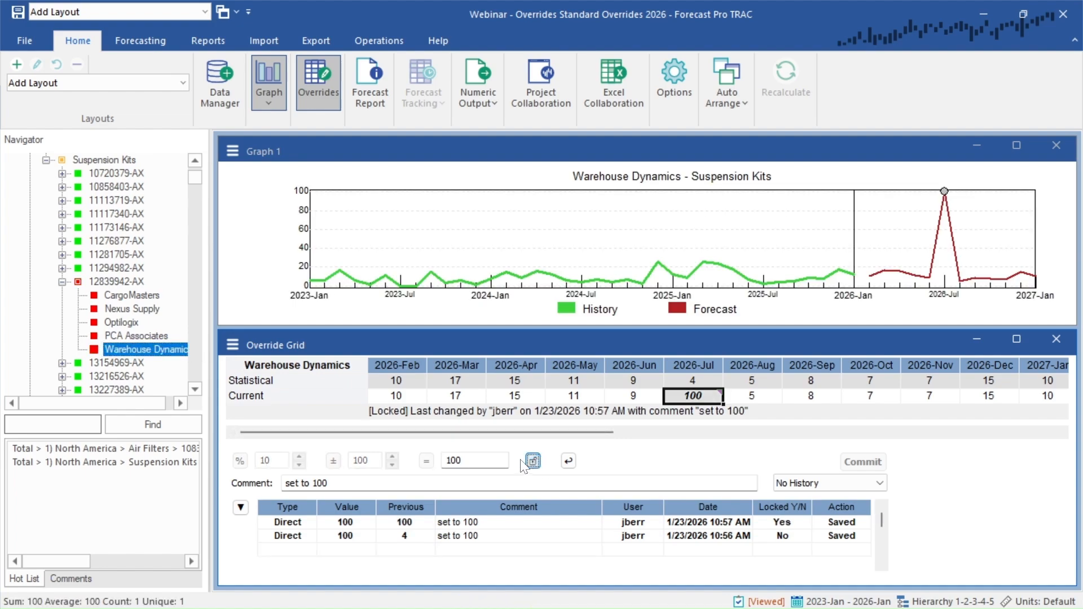
- Check the source and baseline of the 2026-Jul override on SKU 12839942-AX
click(107, 282)
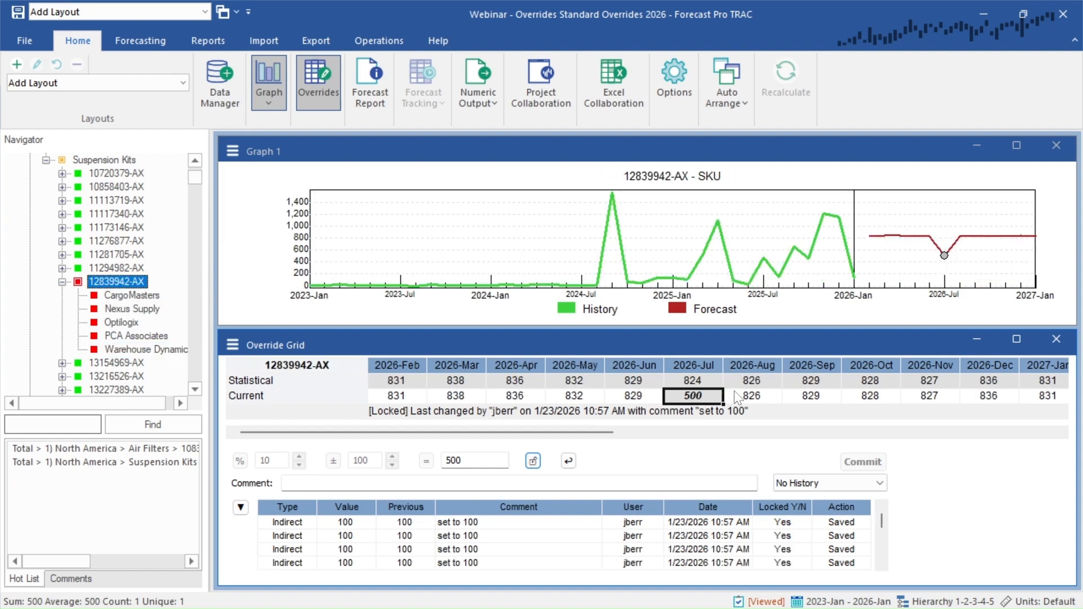
mouse_move(695, 405)
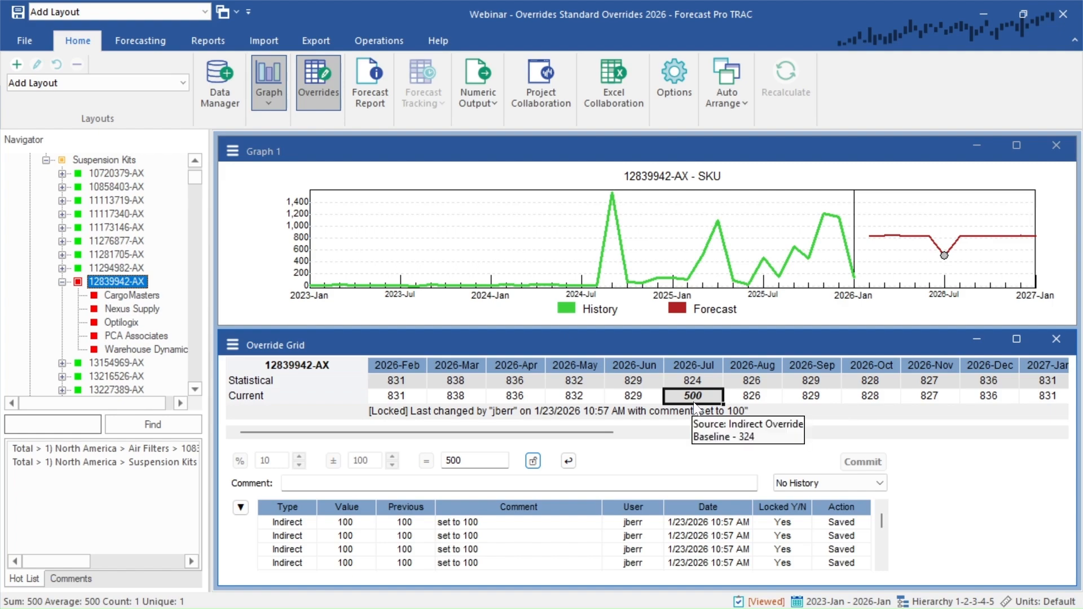
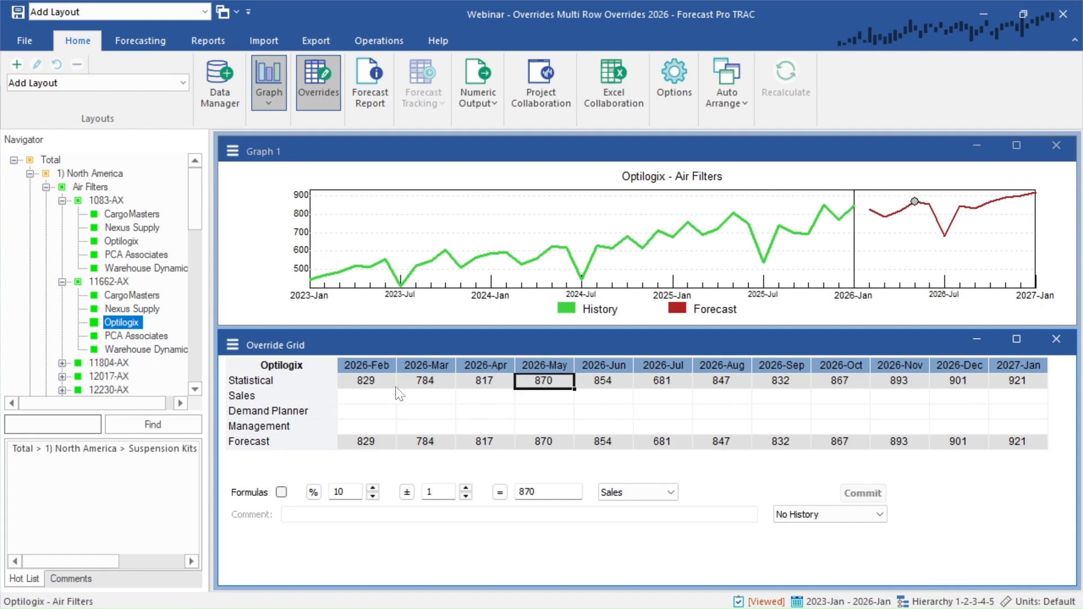
- Review the Sales, Demand Planner, Management and Forecast rows of Optilogix under 11662-AX
click(301, 399)
click(304, 416)
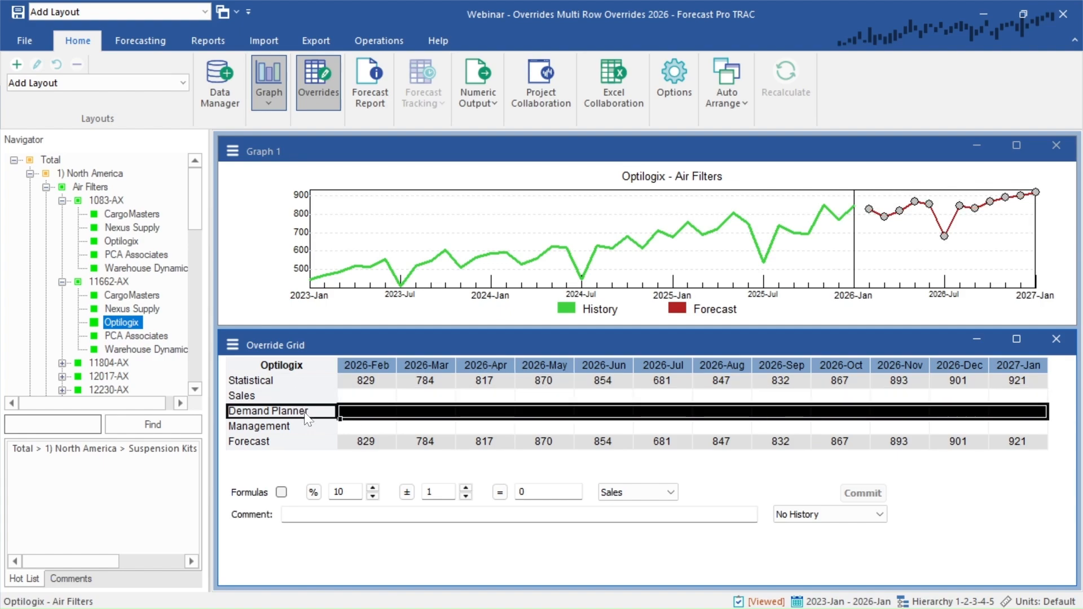
click(306, 428)
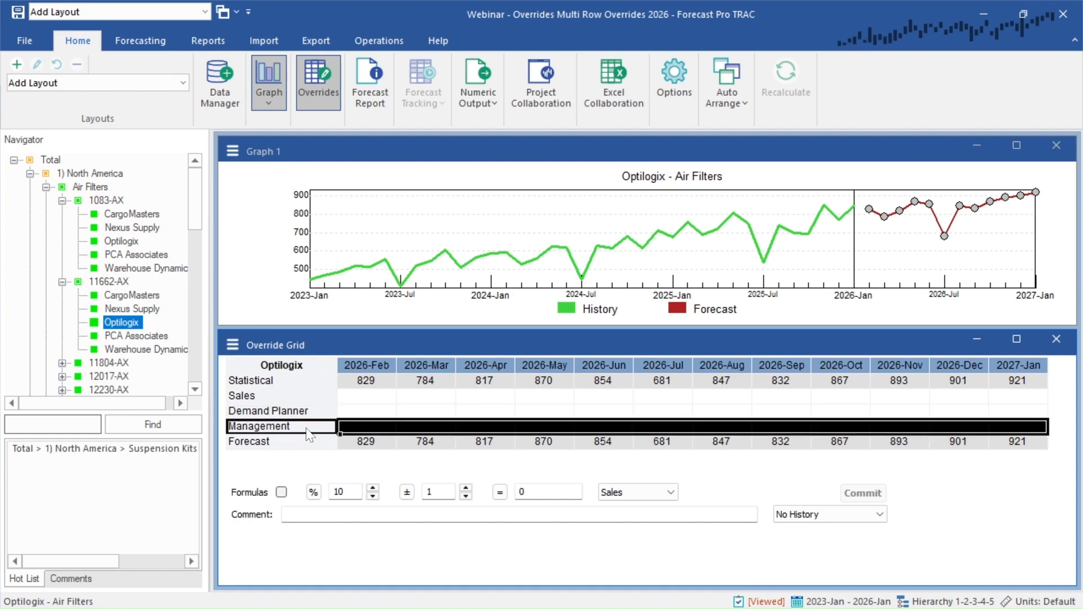
click(269, 446)
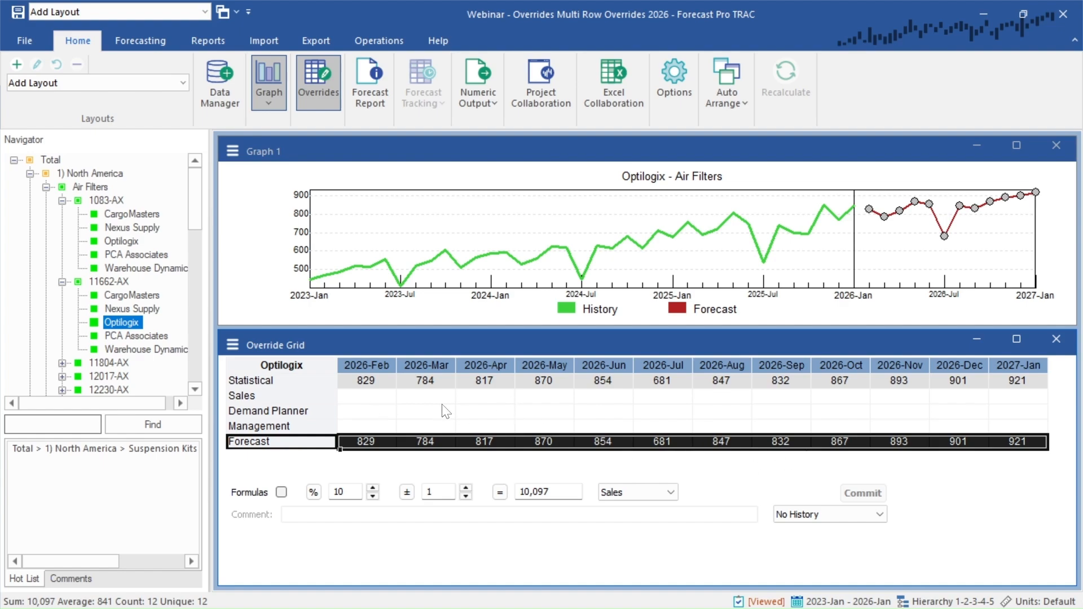
- Set the 2026-Apr Sales override of Optilogix under 11662-AX to 900 and commit it with the comment "set to 900"
click(484, 397)
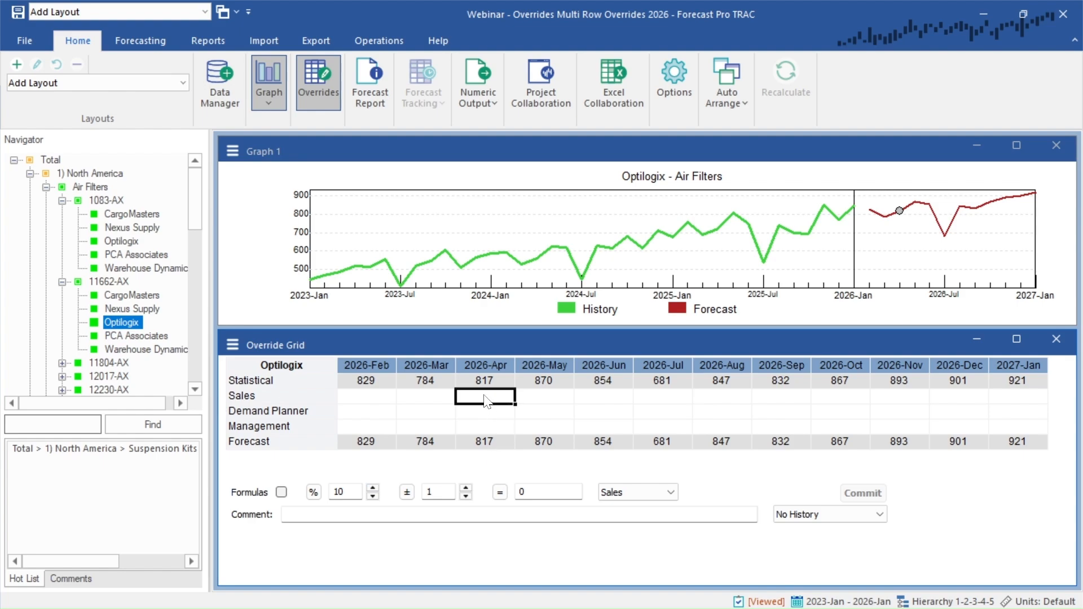
text(900)
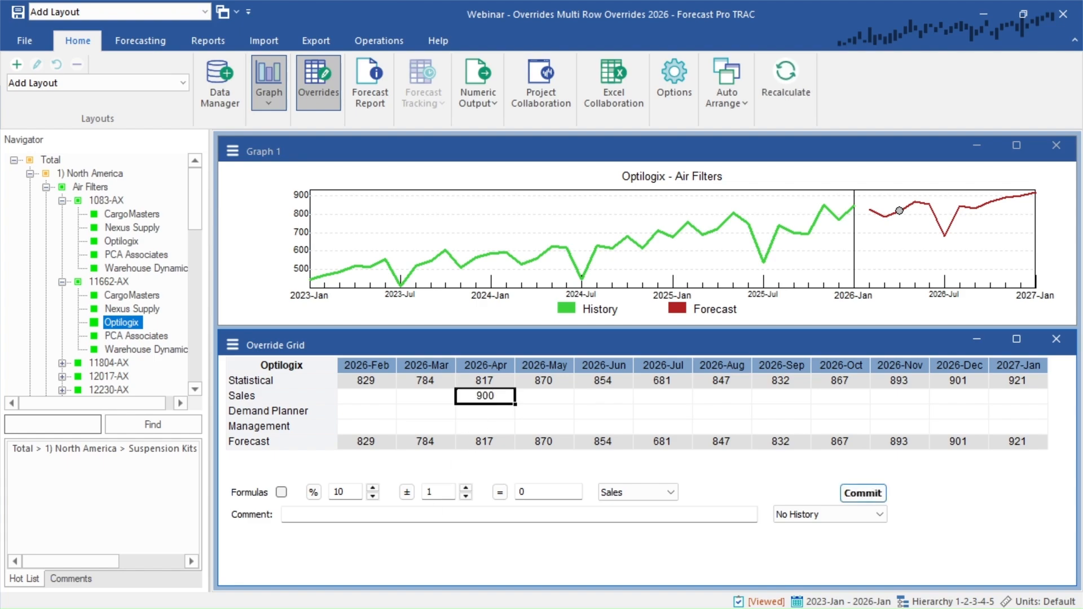
key(Return)
text(set to 900)
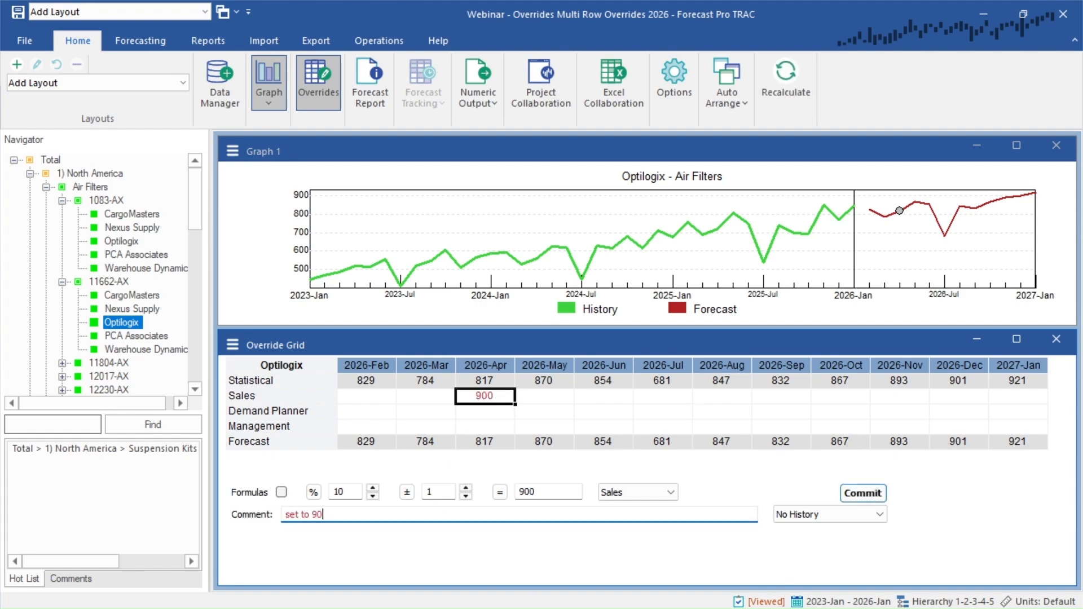
click(862, 494)
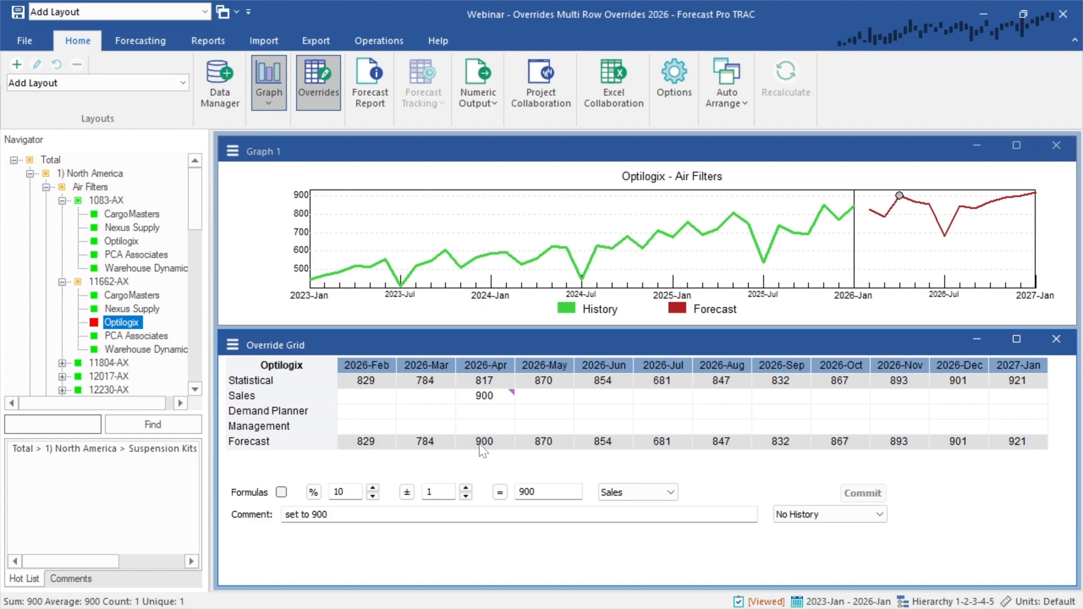
click(485, 396)
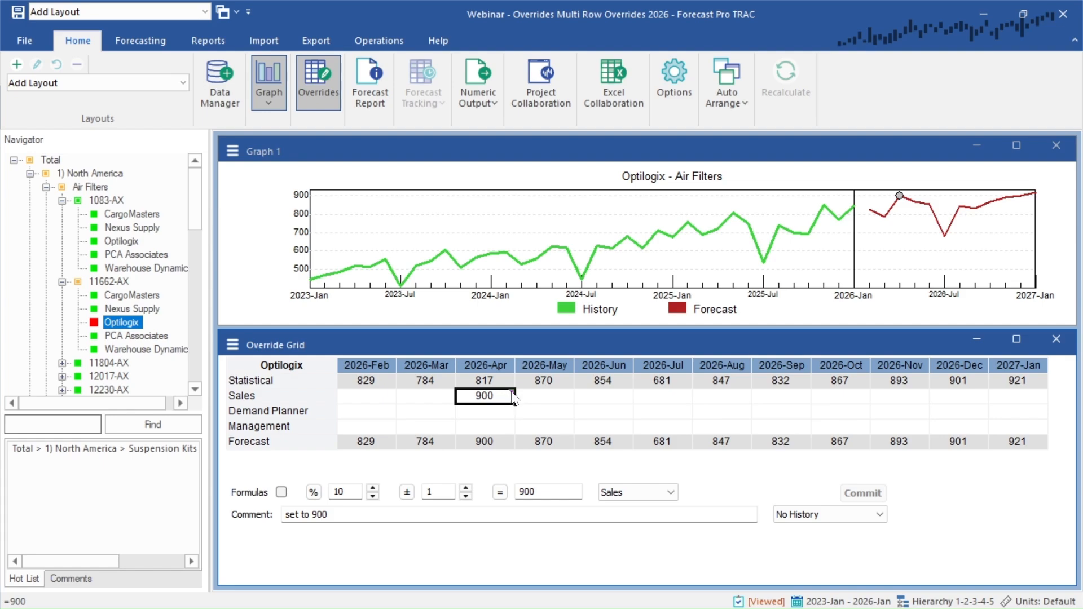
mouse_move(515, 397)
- Generate Sales overrides 25% above the statistical forecast for 2026-Jul and 2026-Aug, and inspect the value stored for 2026-Jul
drag(664, 383, 723, 383)
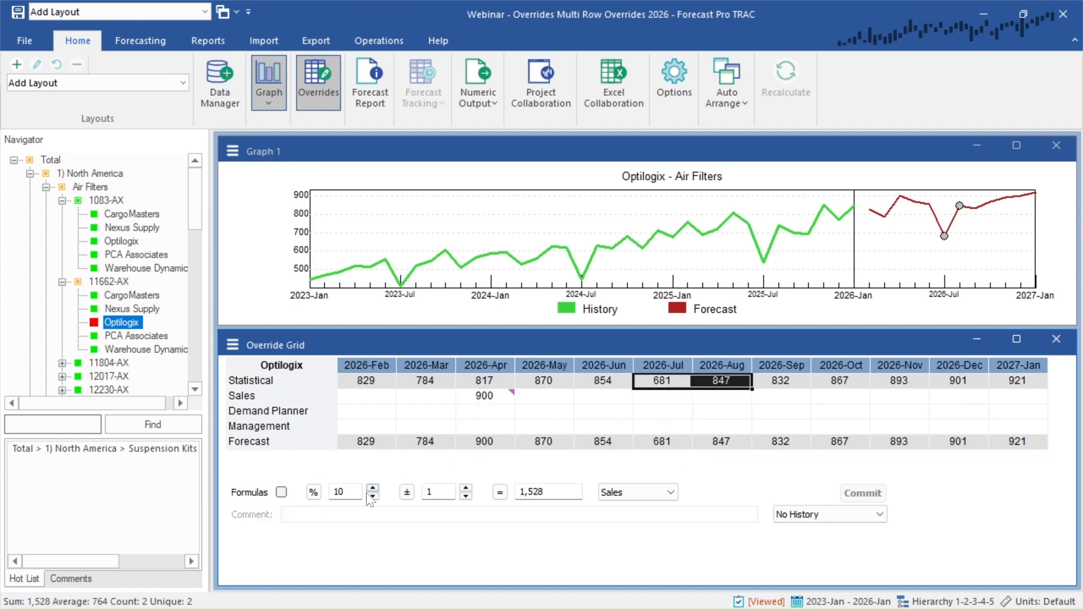
click(338, 492)
text(25)
click(656, 486)
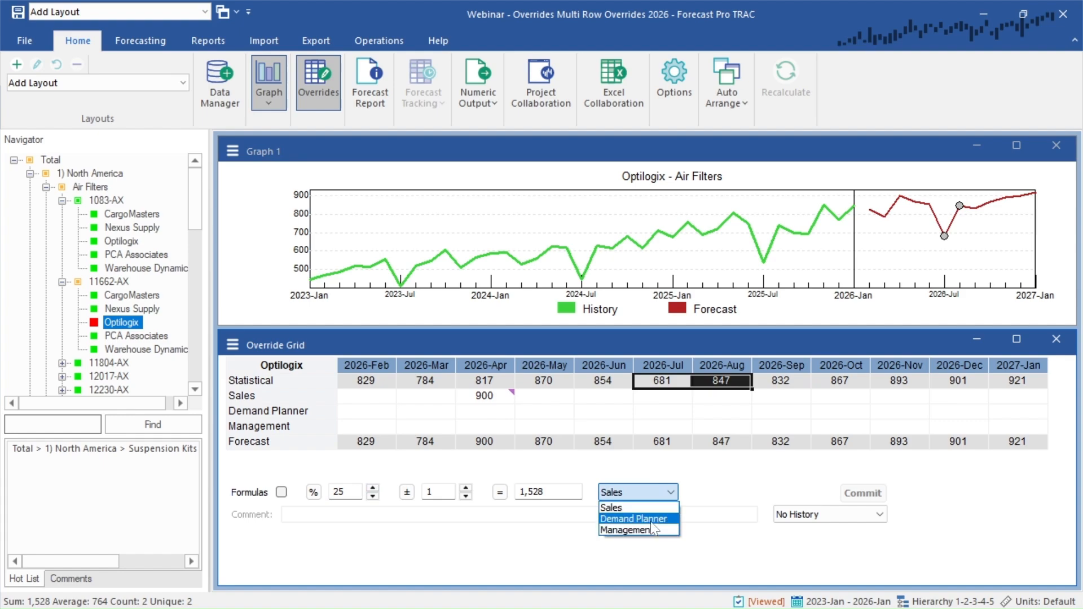
click(651, 510)
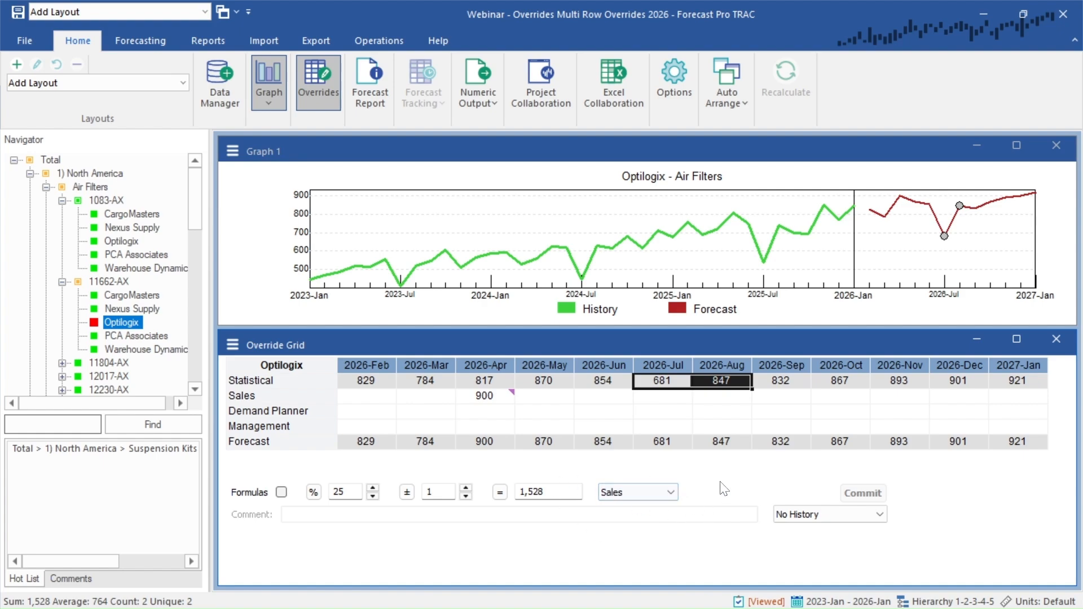
click(314, 493)
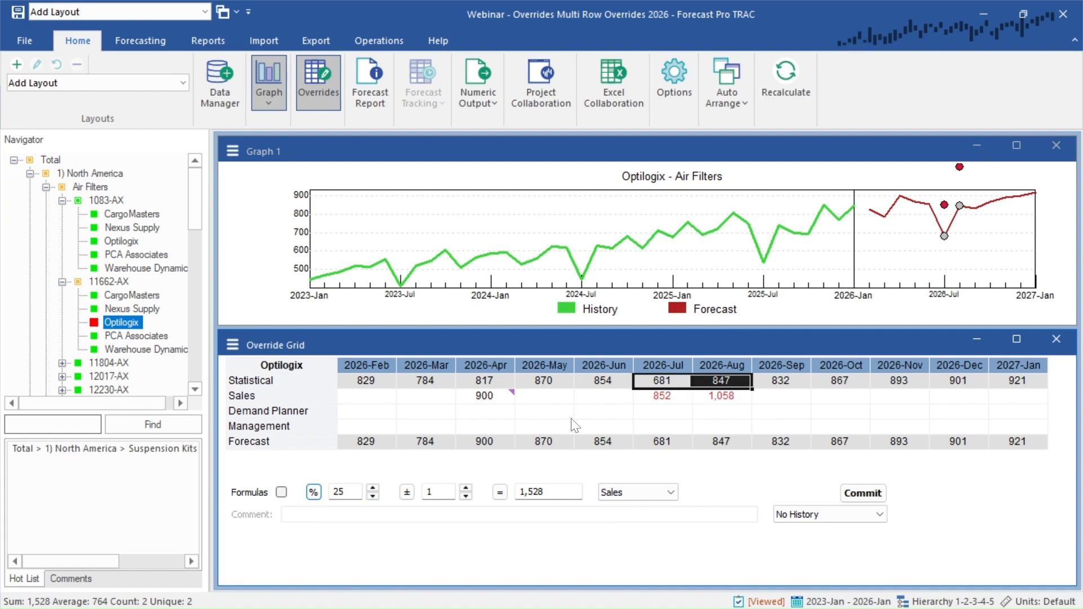
double_click(664, 399)
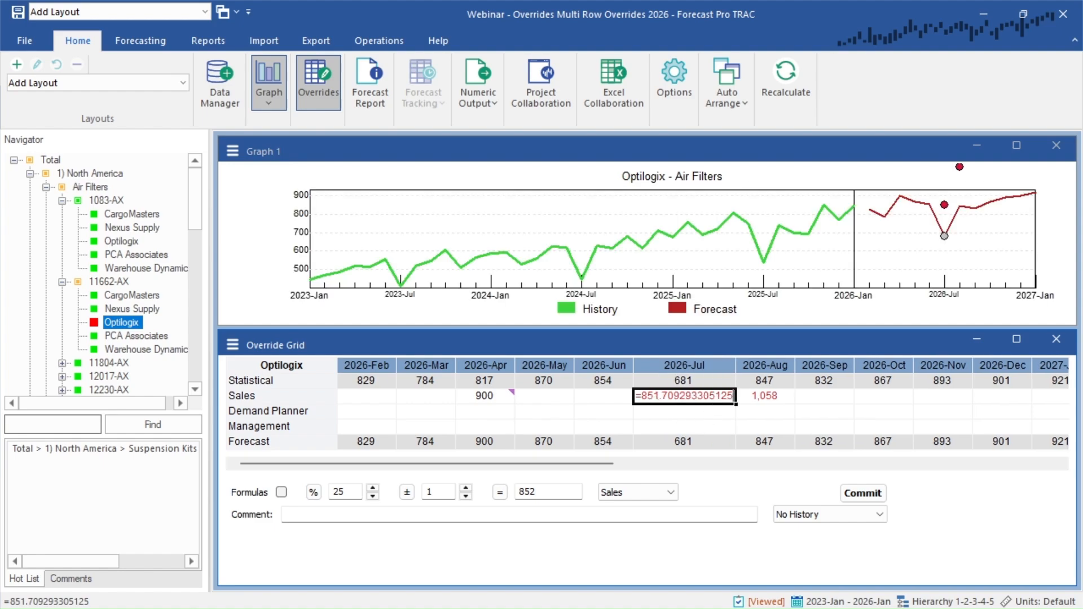
click(685, 417)
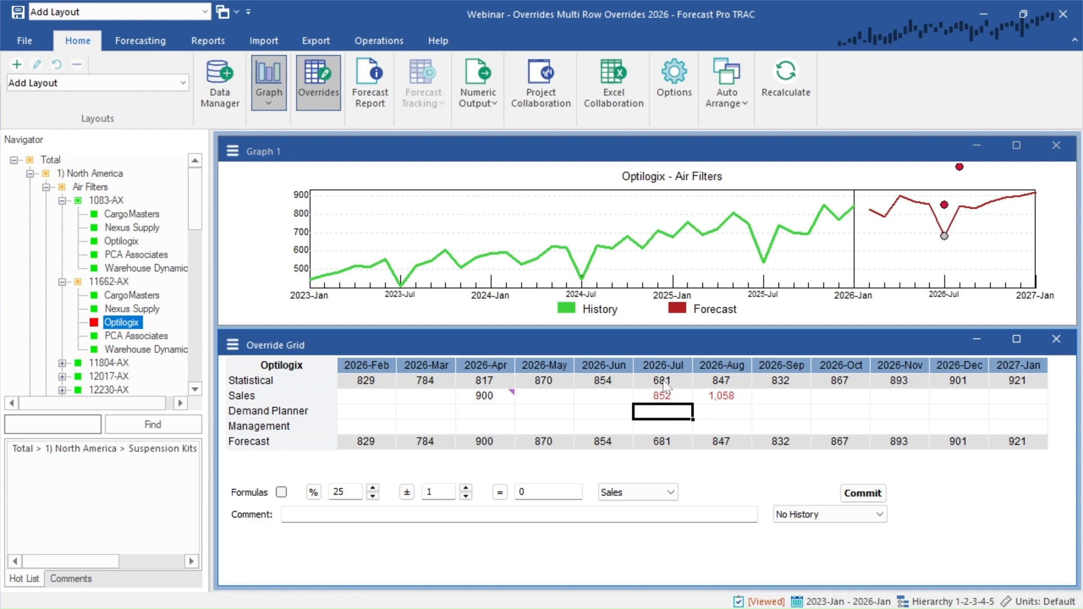
- Regenerate the 2026-Jul and 2026-Aug Sales overrides as 25% formulas based on the statistical forecast, and inspect the 2026-Jul formula
drag(665, 382, 722, 382)
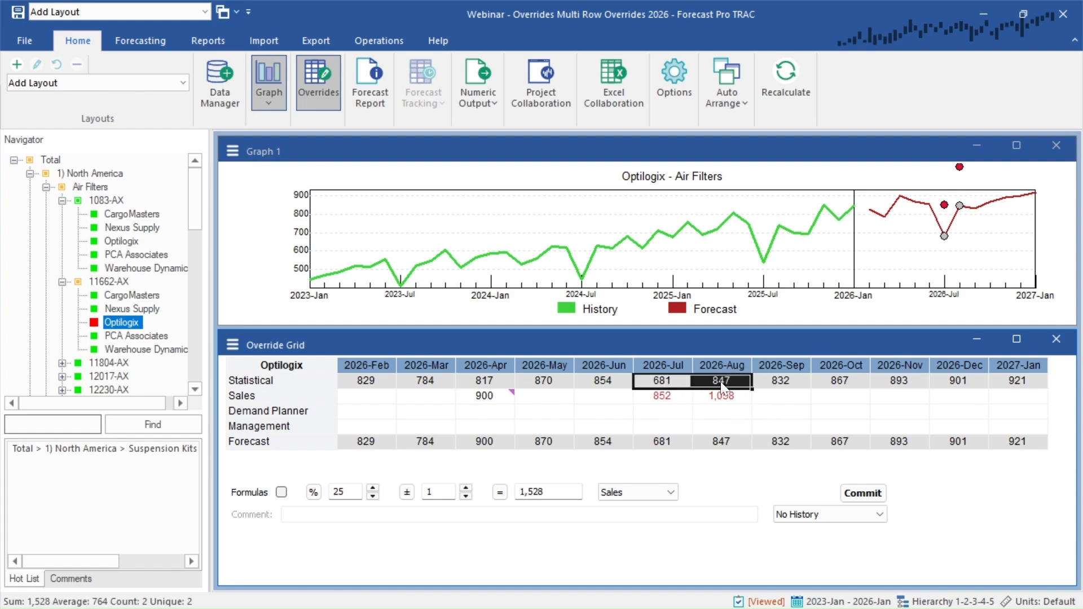
click(281, 492)
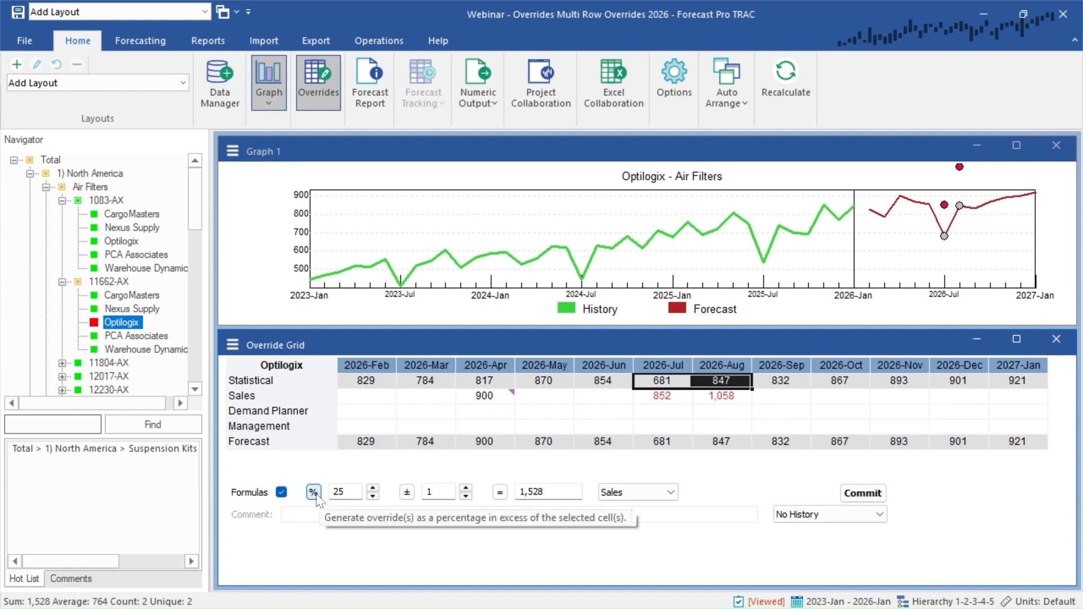
double_click(668, 397)
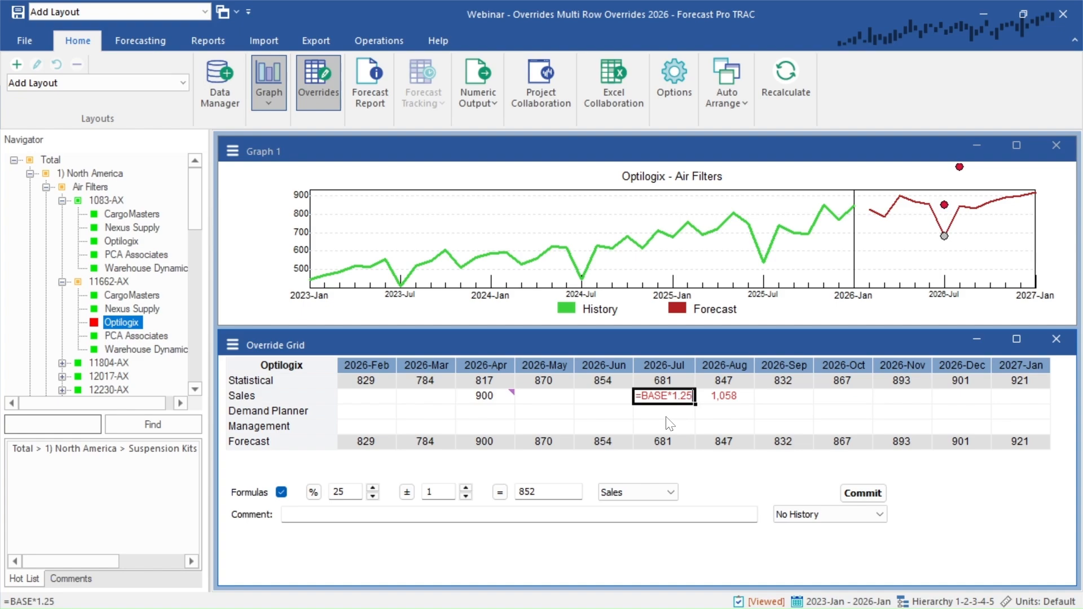
key(Return)
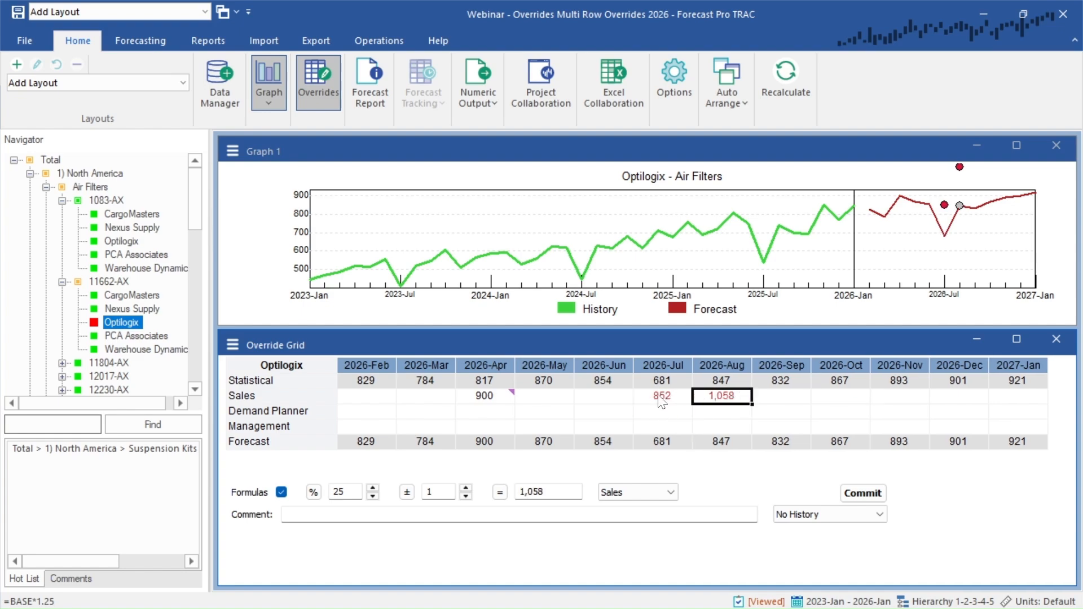
- Add the comment "raised 25%" to the 2026-Jul and 2026-Aug Sales overrides and commit them
drag(664, 395, 726, 397)
click(649, 515)
text(rais)
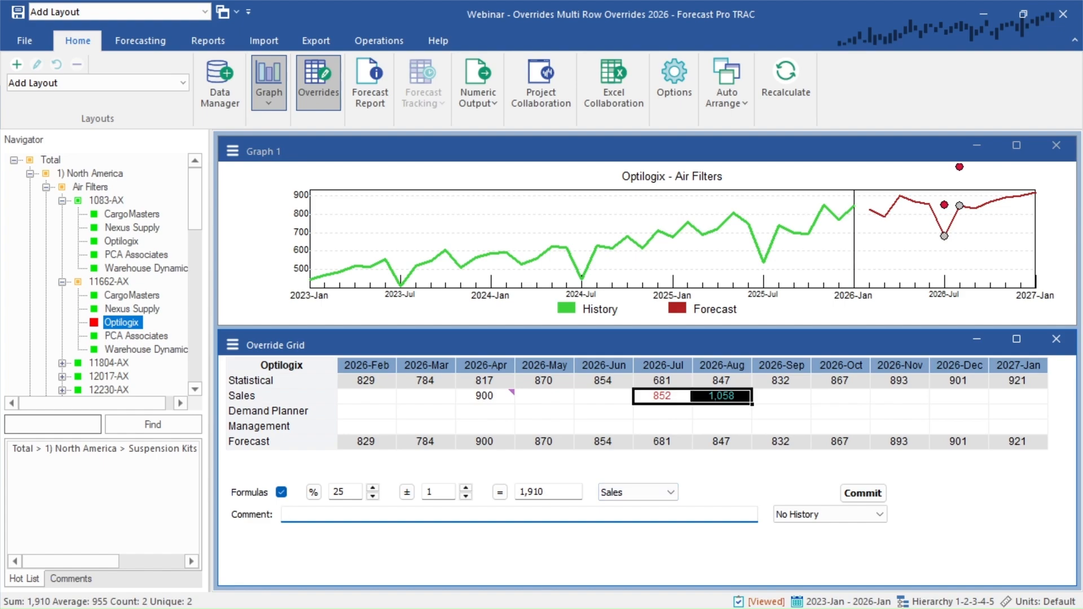
text(ed 25%)
click(862, 494)
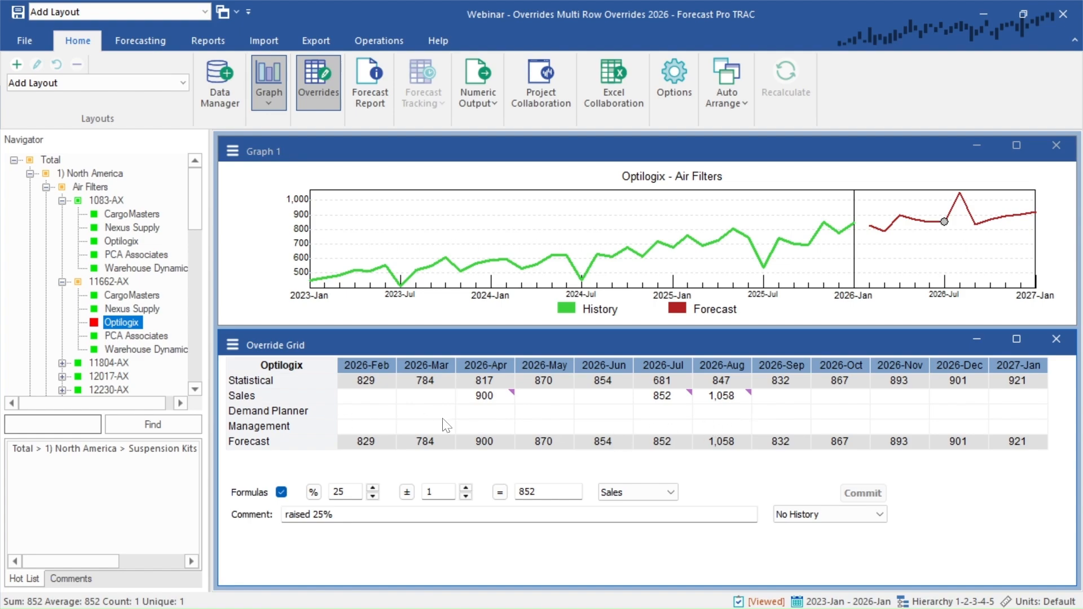
- Set the 2026-Jul Demand Planner override of Optilogix to 975 and commit it with the comment "set to 975"
click(657, 415)
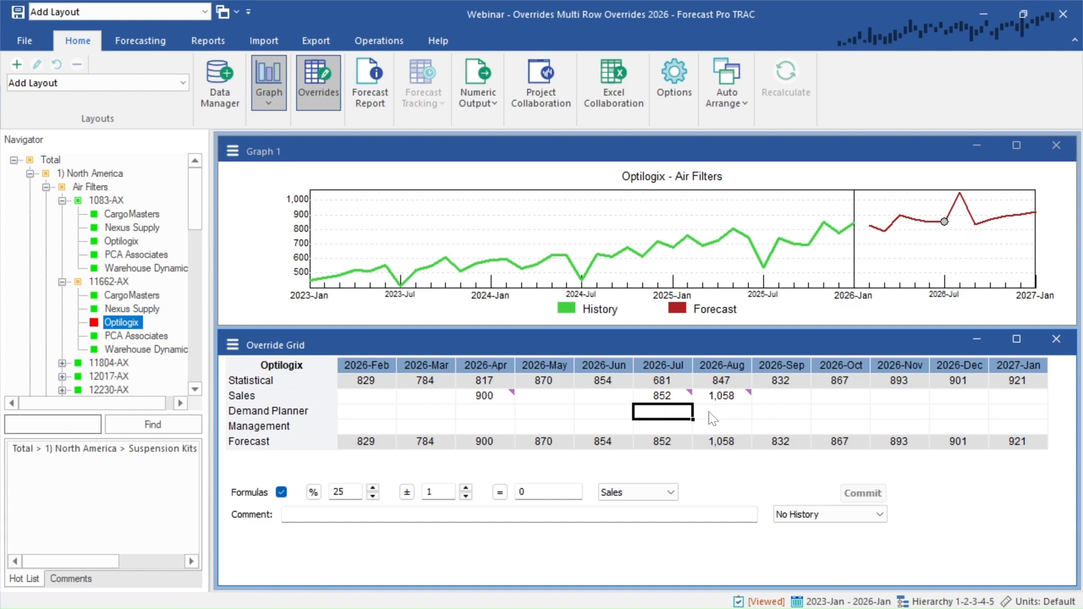
text(975)
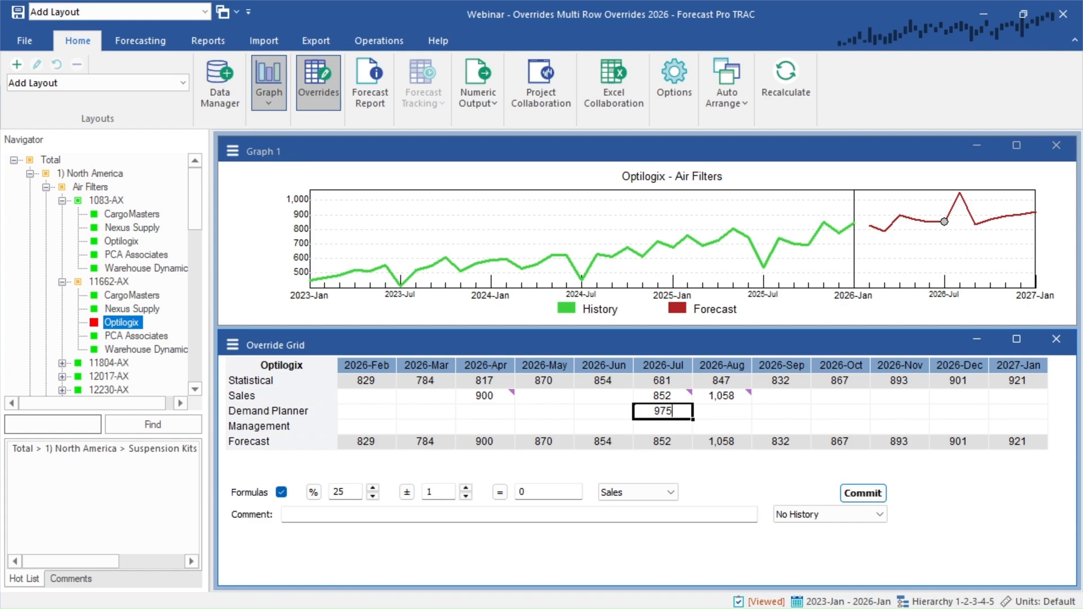
key(Return)
text(set to 9)
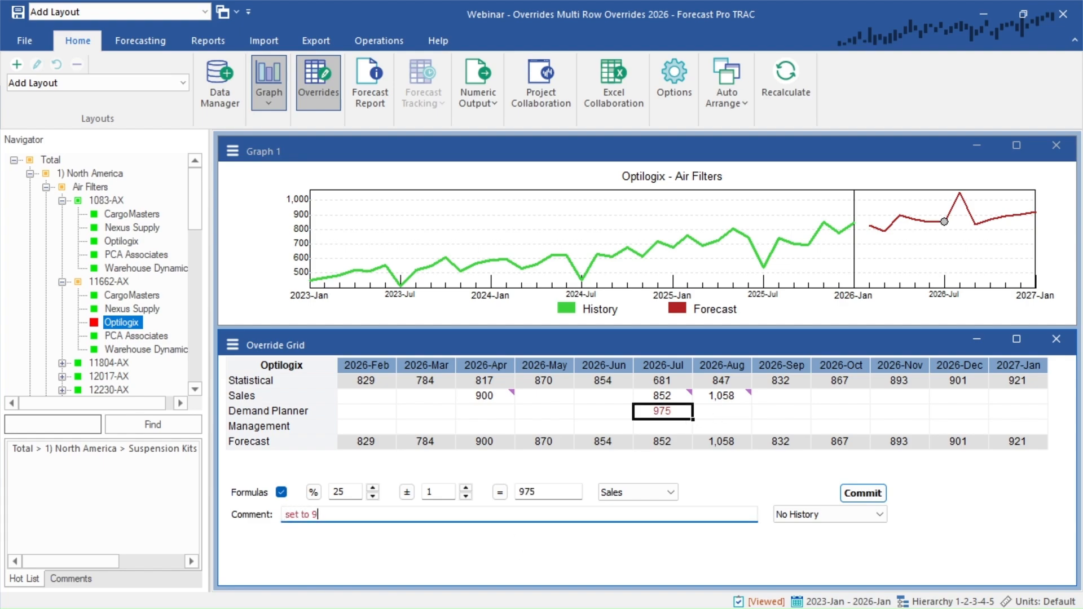
text(75)
click(864, 496)
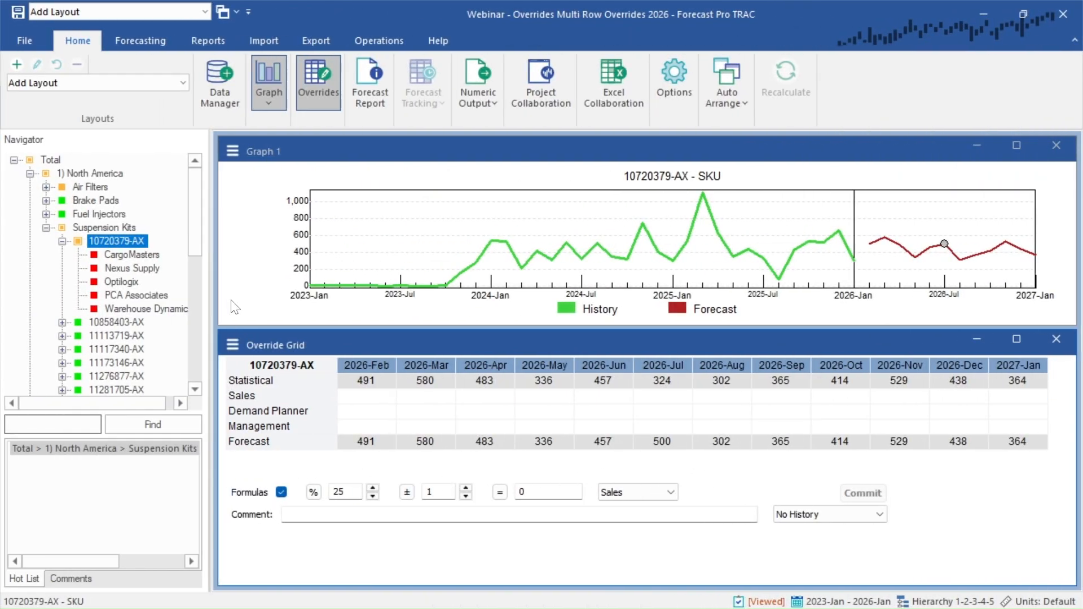
- Check the 2026-Jul Sales overrides of the five customers under 10720379-AX, and the forecast of the SKU itself
click(150, 255)
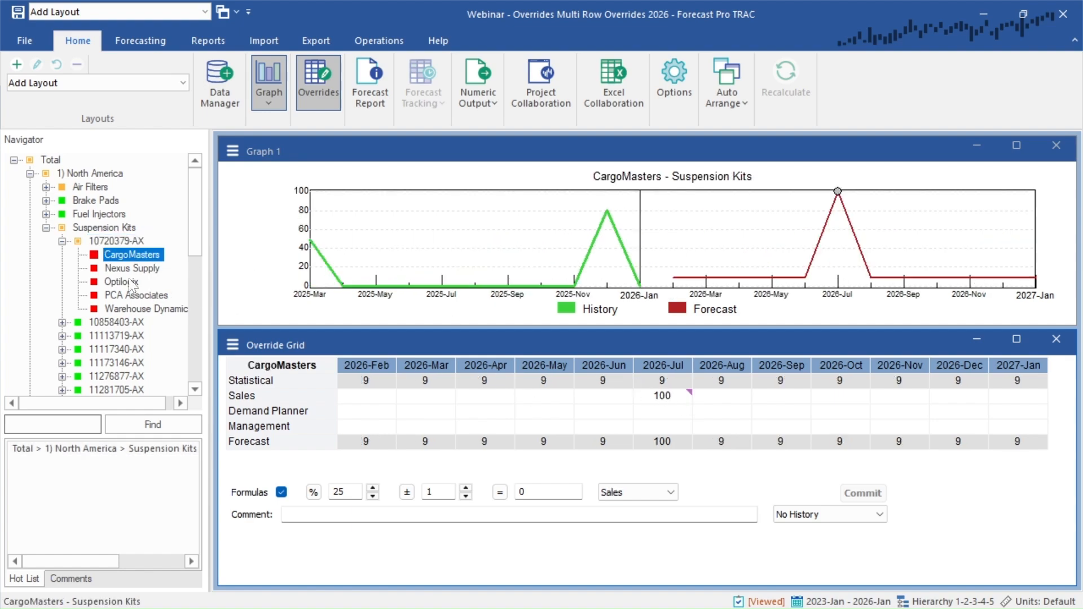
click(132, 269)
click(122, 282)
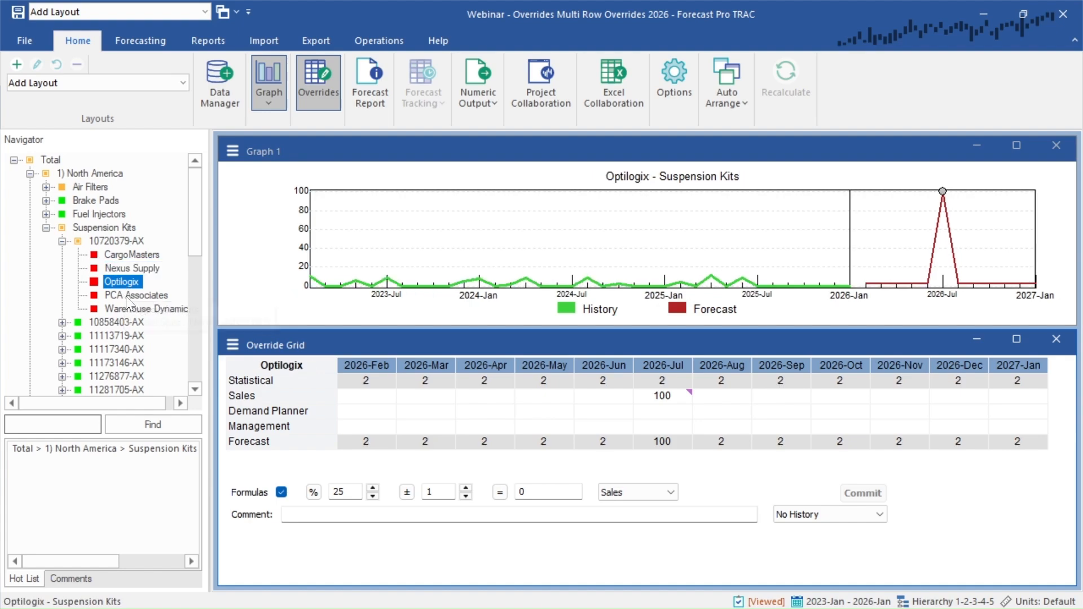
click(127, 296)
click(136, 307)
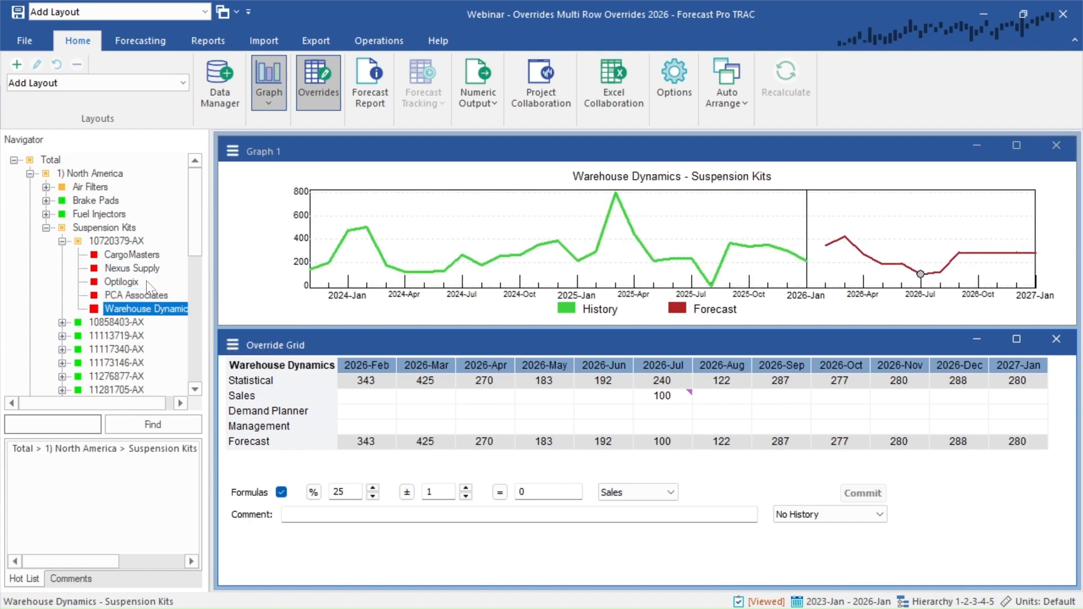
click(126, 248)
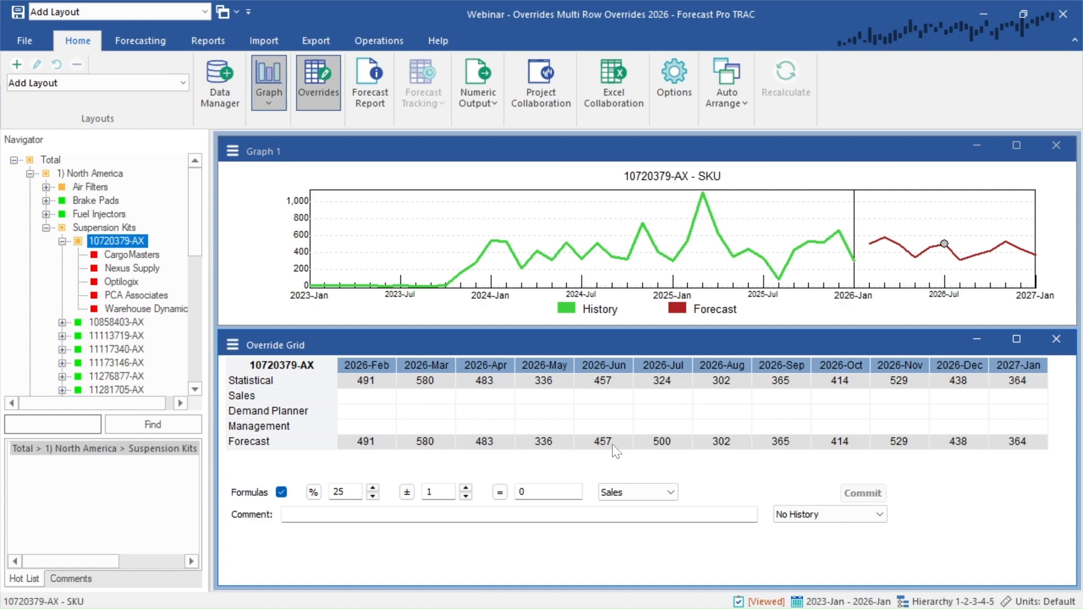
- Try to commit a 2026-Jul Sales override of 550 for SKU 10720379-AX, and read the full warning text
click(665, 398)
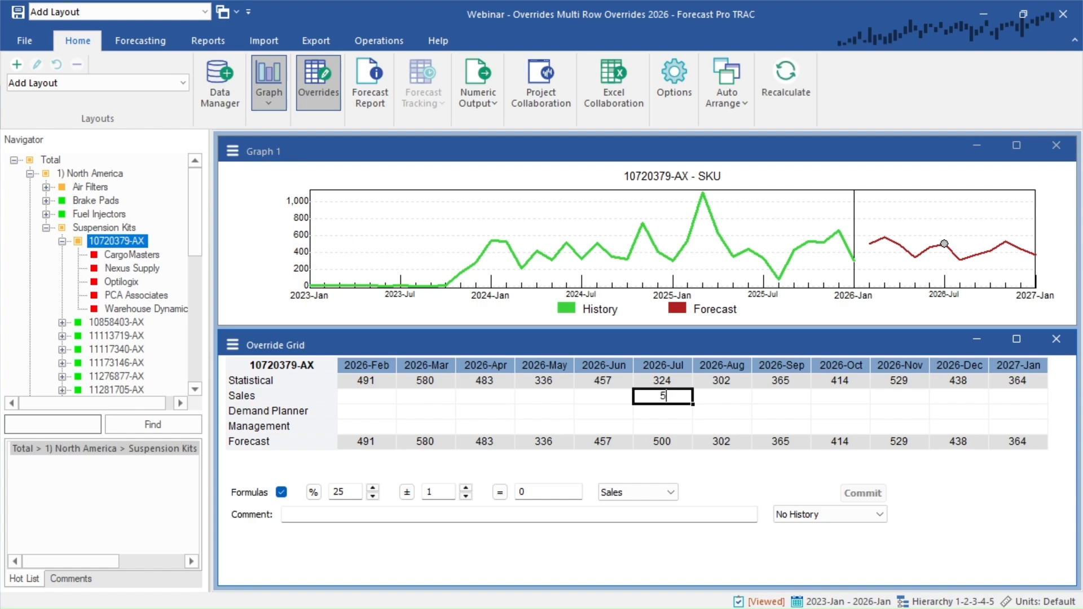
text(550)
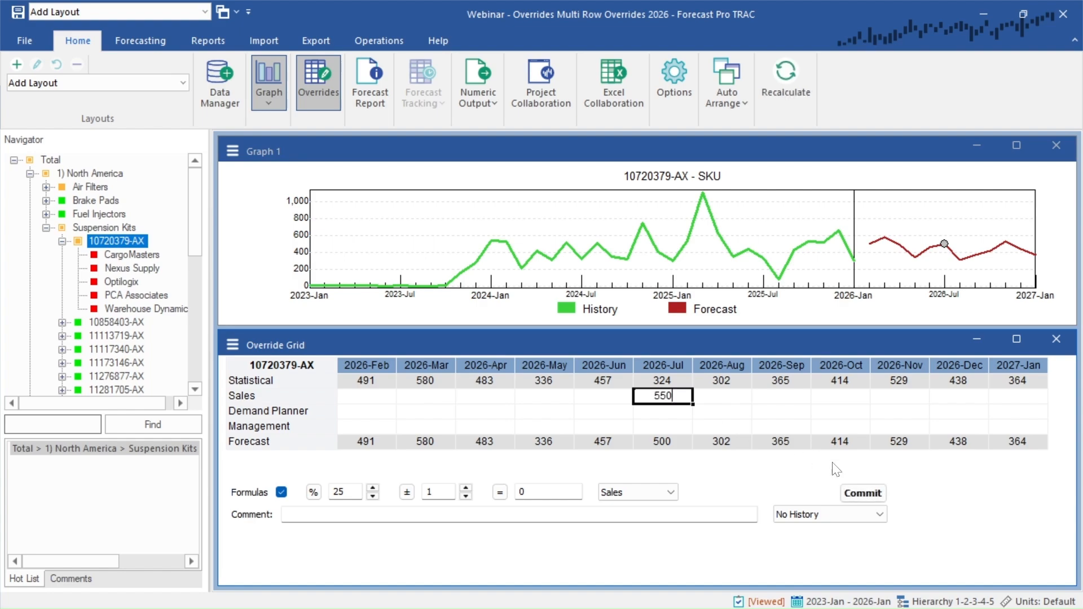
click(862, 493)
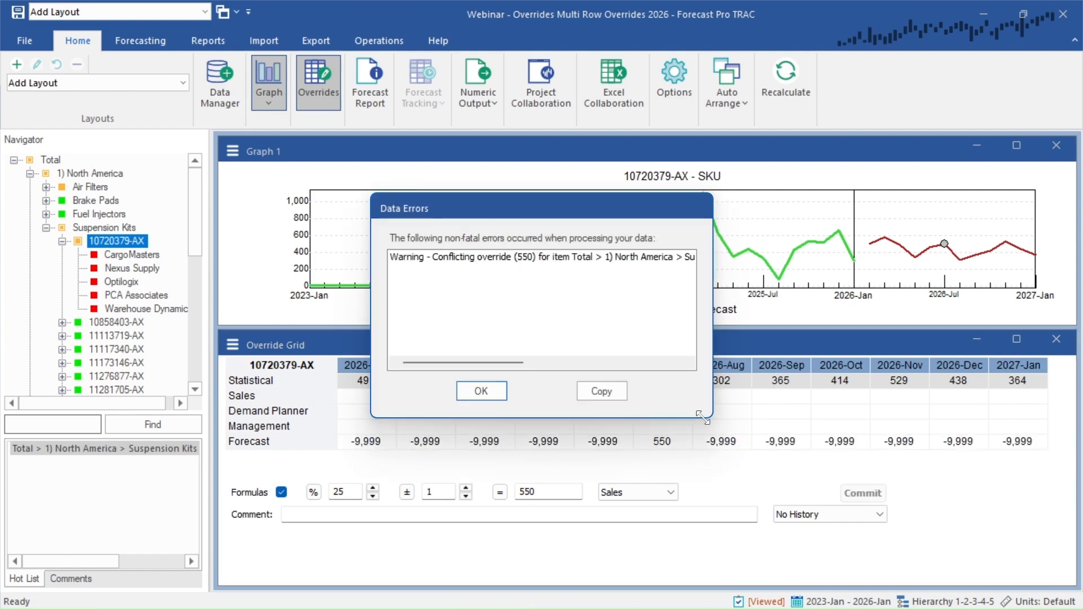
drag(709, 416, 993, 443)
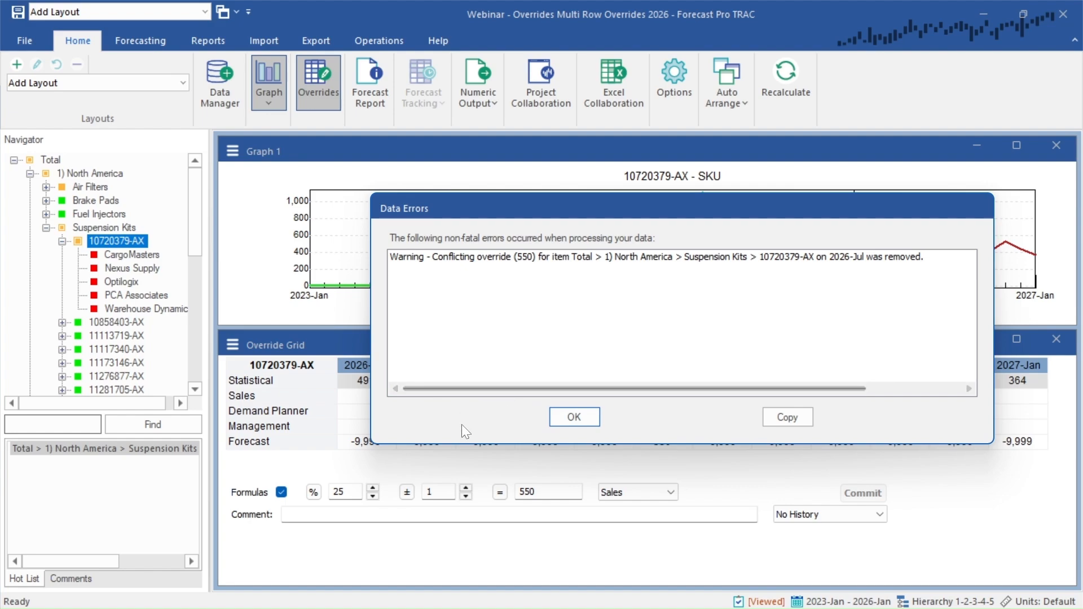
click(574, 417)
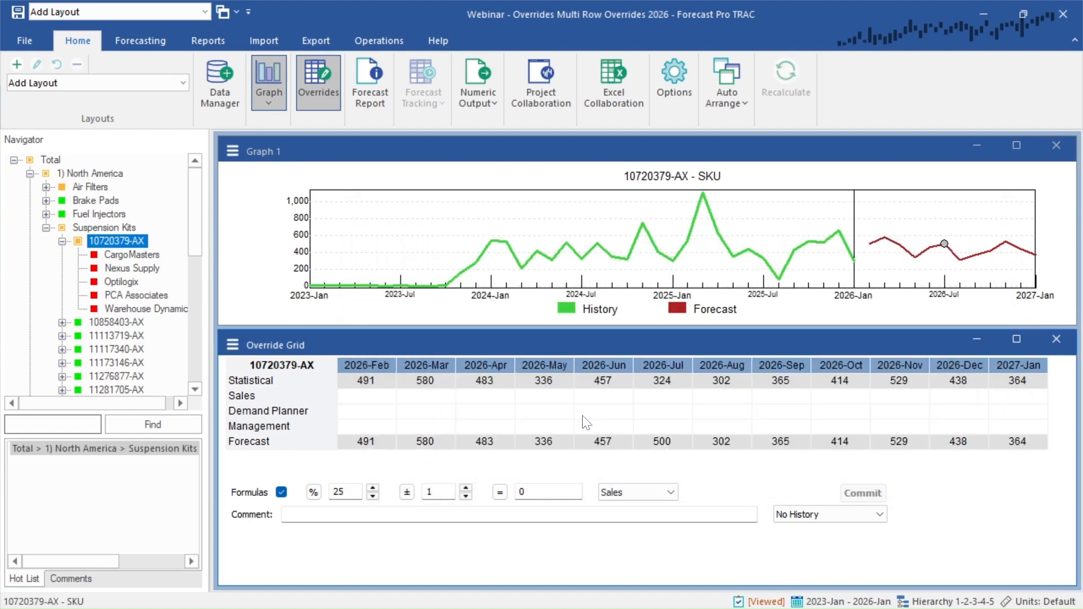
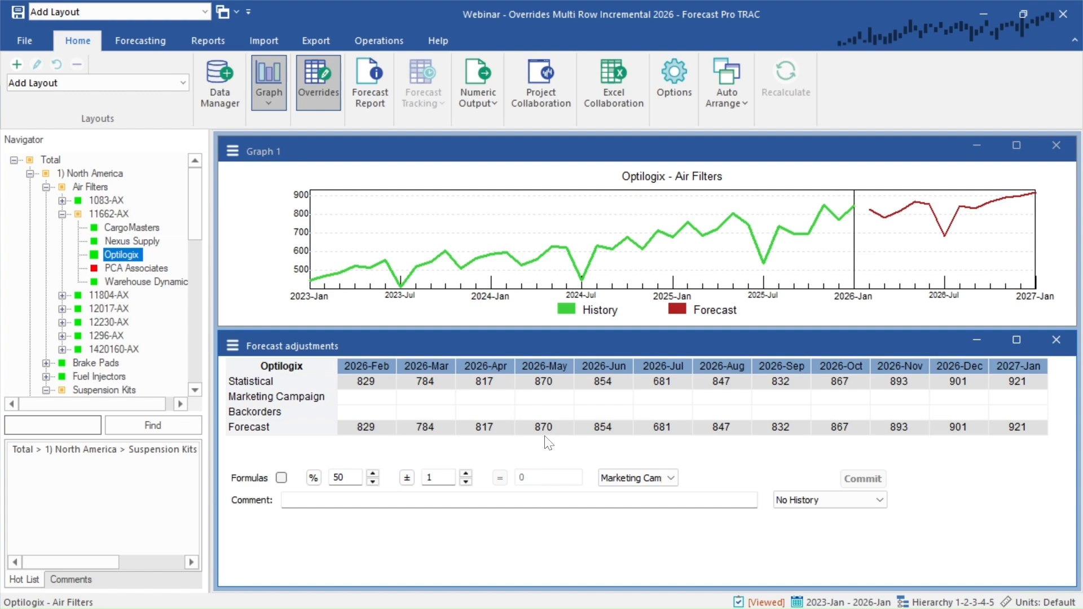
- Set Optilogix's 2026-Apr Marketing Campaign adjustment to 100 and commit it with the comment "increased 100 units"
click(495, 404)
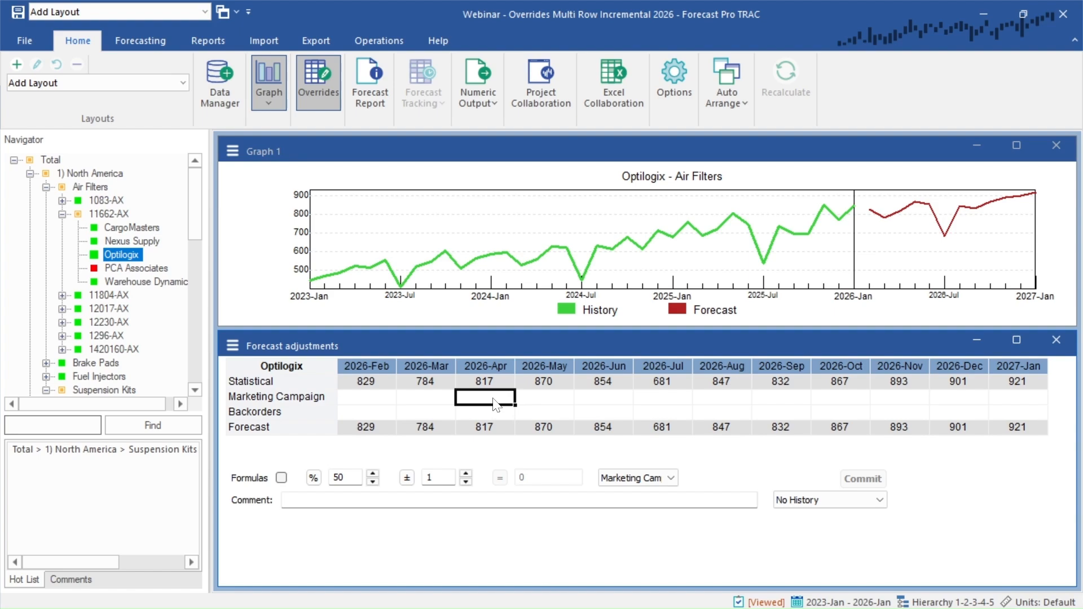
text(100)
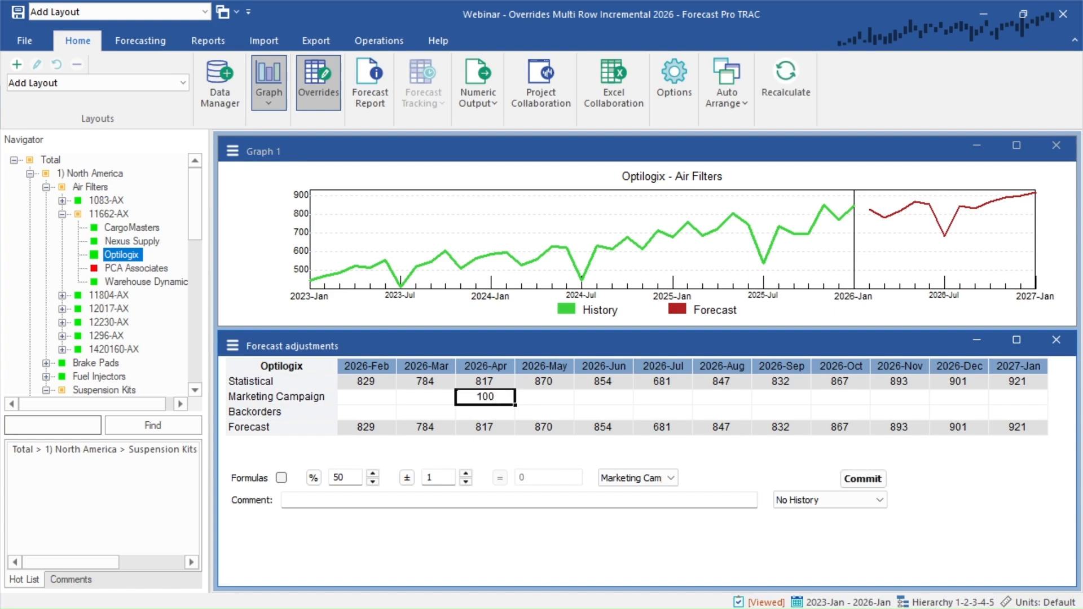
click(402, 500)
text(i)
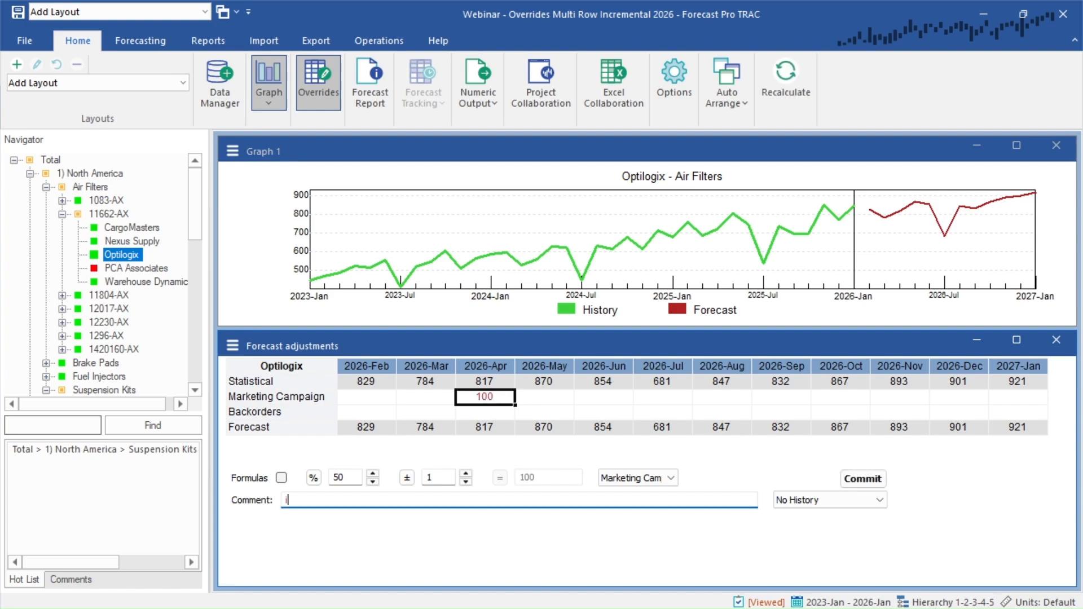
text(ncreased 100 units)
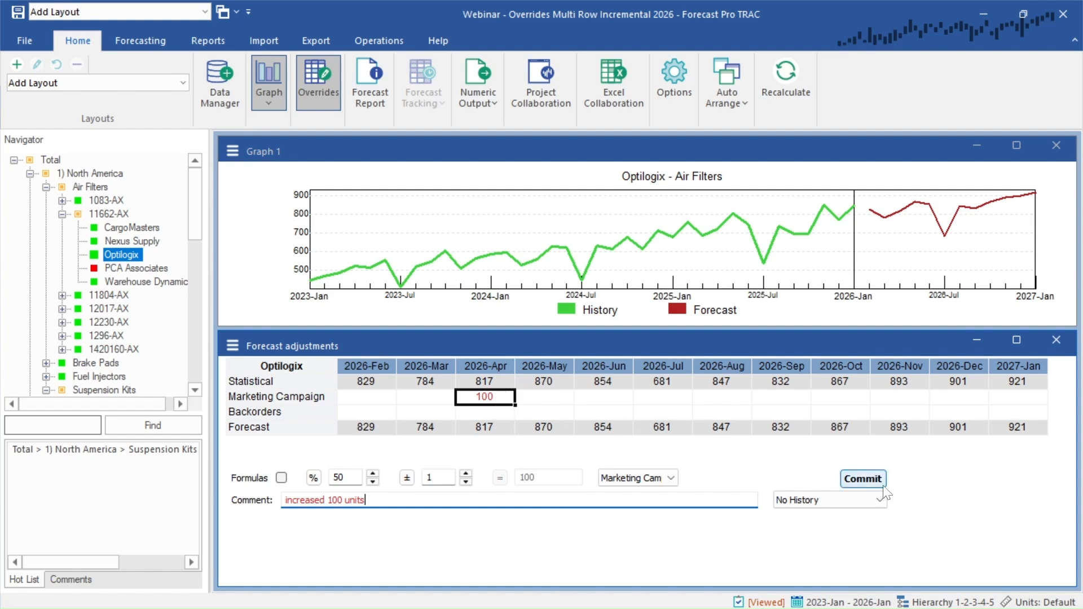
click(861, 479)
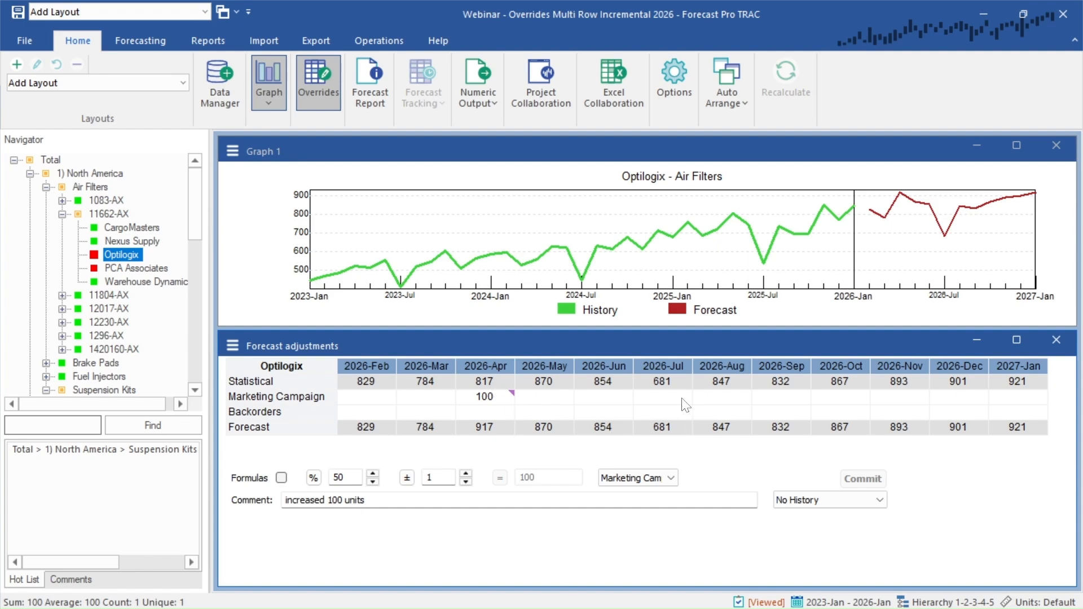
- Generate Marketing Campaign adjustments for Optilogix in 2026-Jul and 2026-Aug as 50% of the statistical forecast
drag(660, 384, 715, 385)
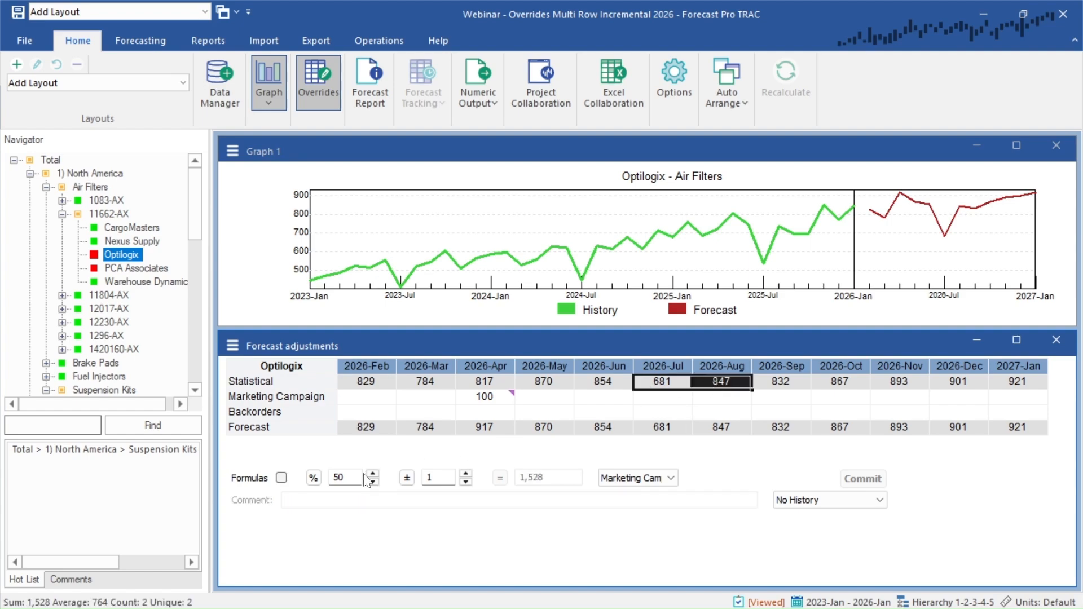
drag(354, 479, 314, 479)
text(25)
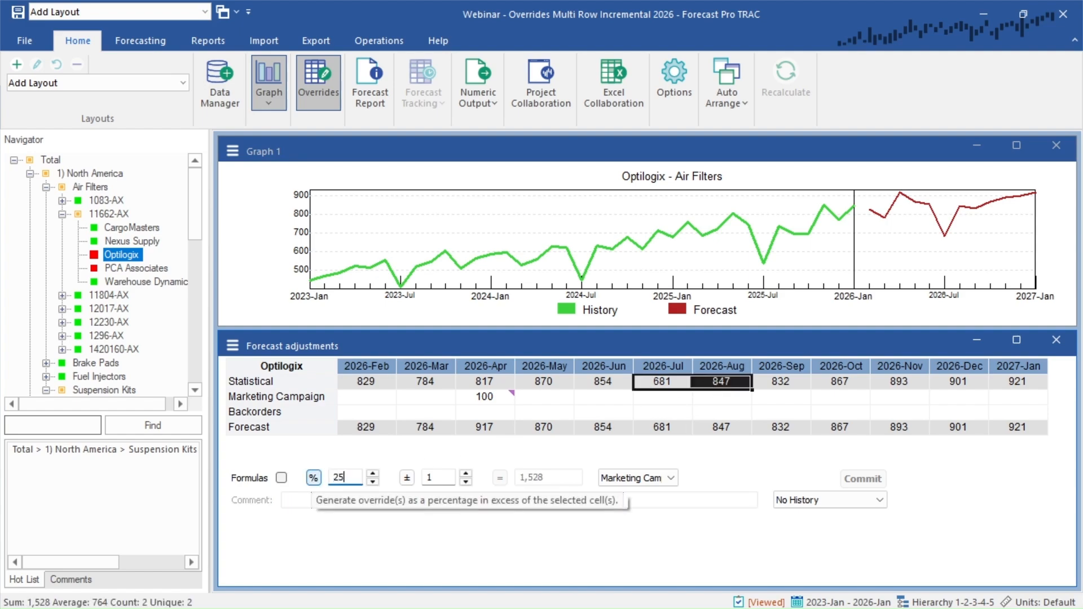
key(BackSpace)
key(BackSpace)
text(50)
click(665, 478)
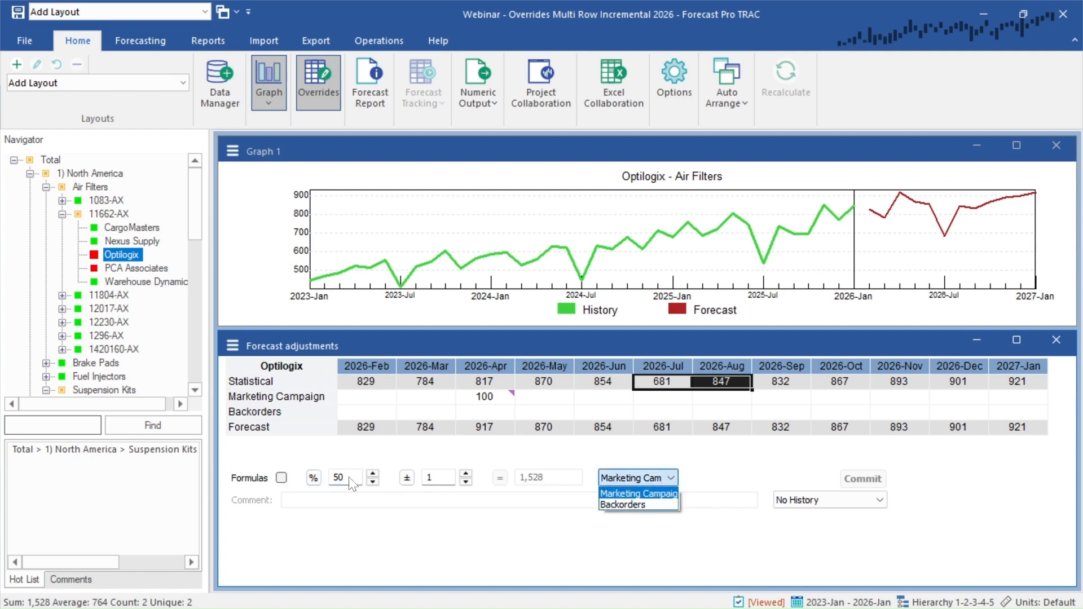
click(313, 478)
click(314, 478)
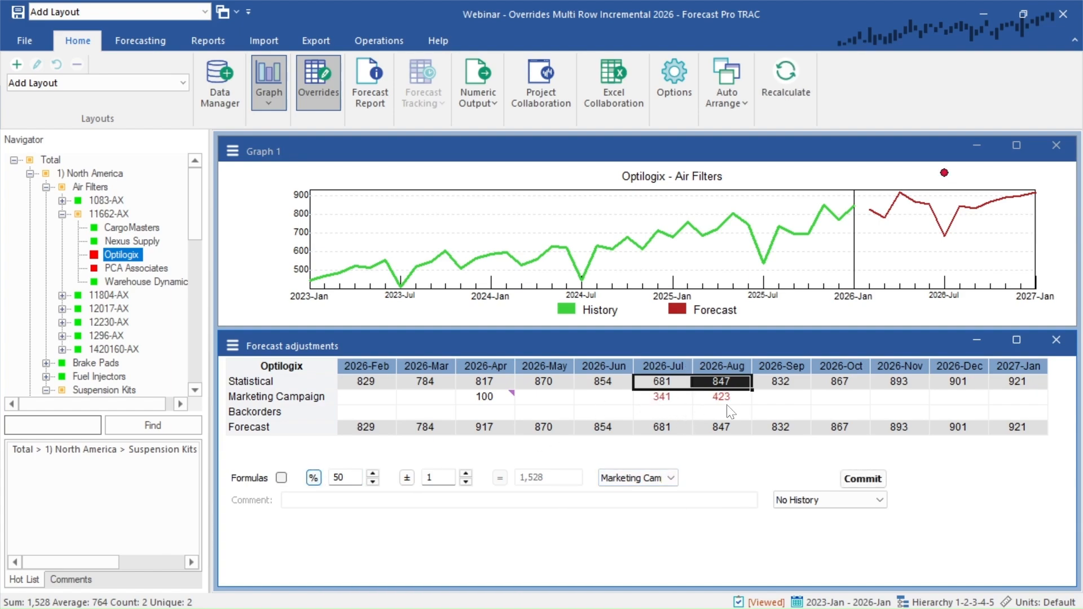
- Add the comment "raised 50%" to the 2026-Jul and 2026-Aug Marketing Campaign adjustments and commit them
drag(661, 402, 723, 402)
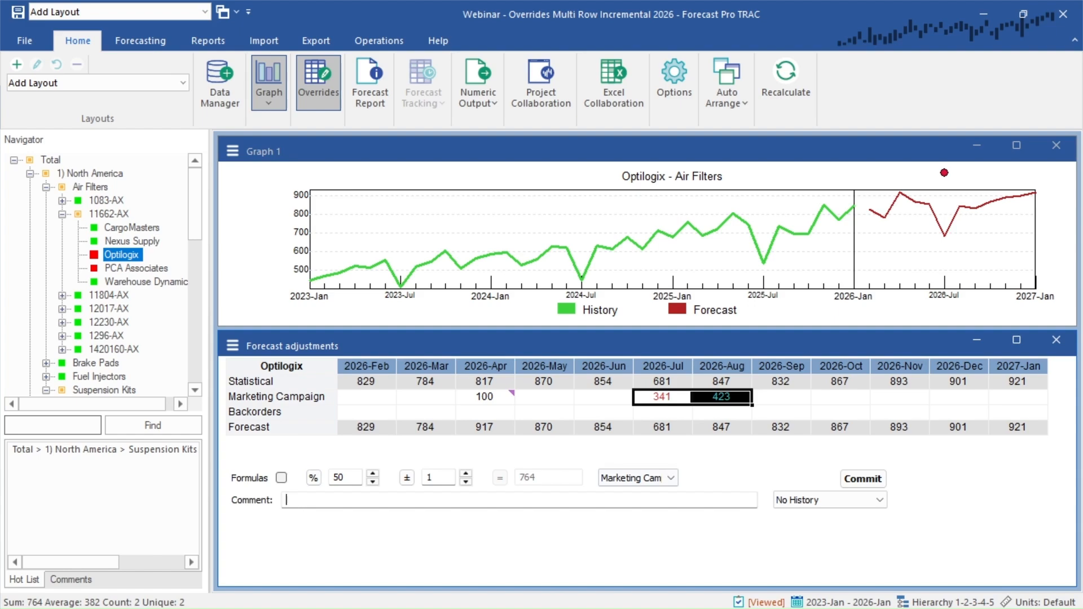
text(ras)
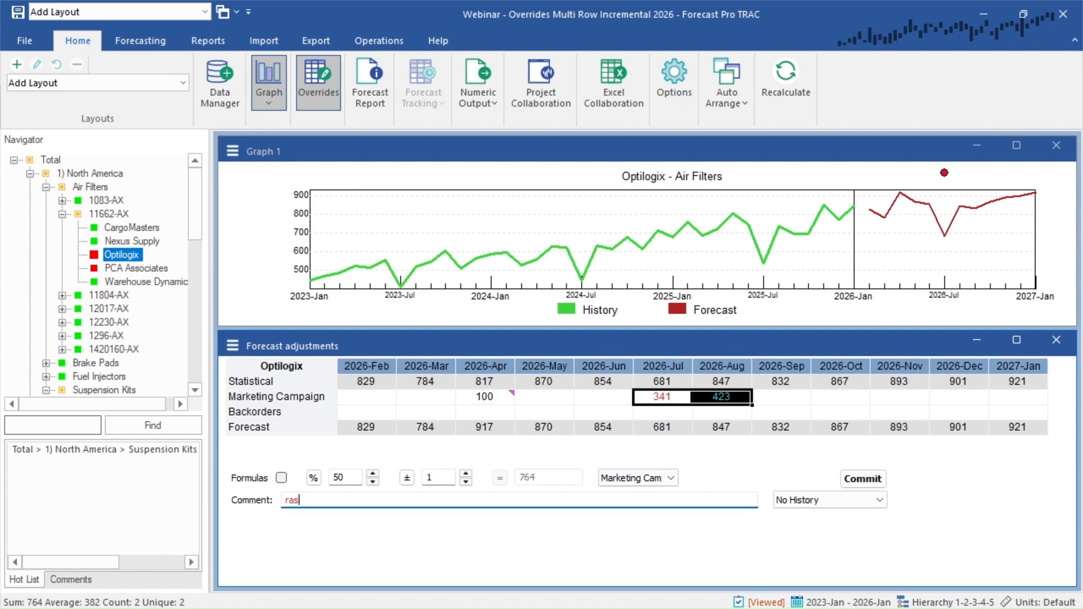
key(BackSpace)
text(ised 50%)
click(869, 479)
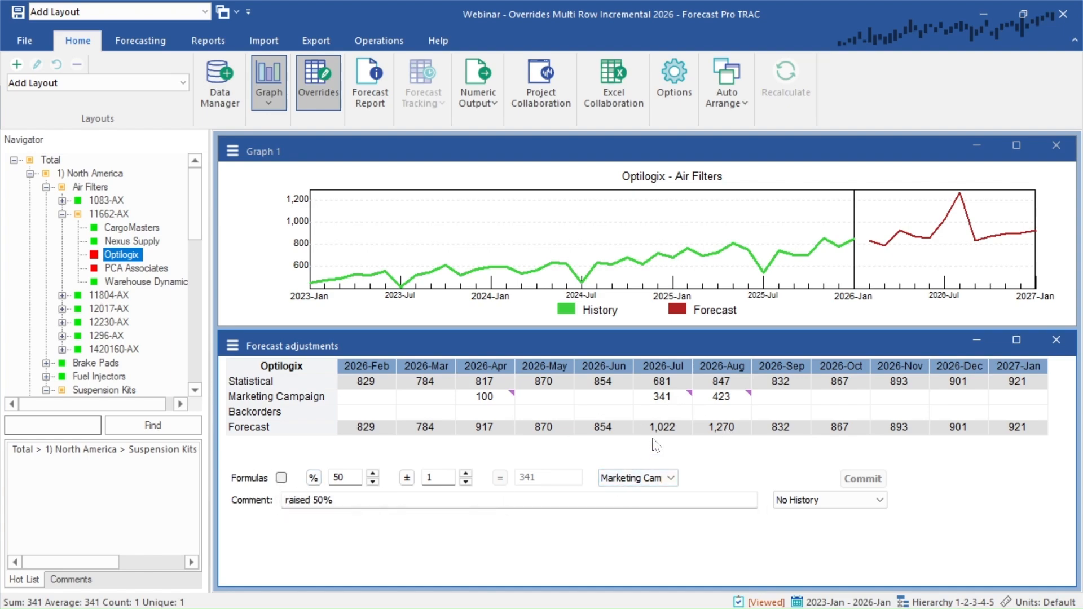
- Inspect the stored value behind Optilogix's 2026-Jul Marketing Campaign adjustment without changing it
click(669, 398)
click(668, 398)
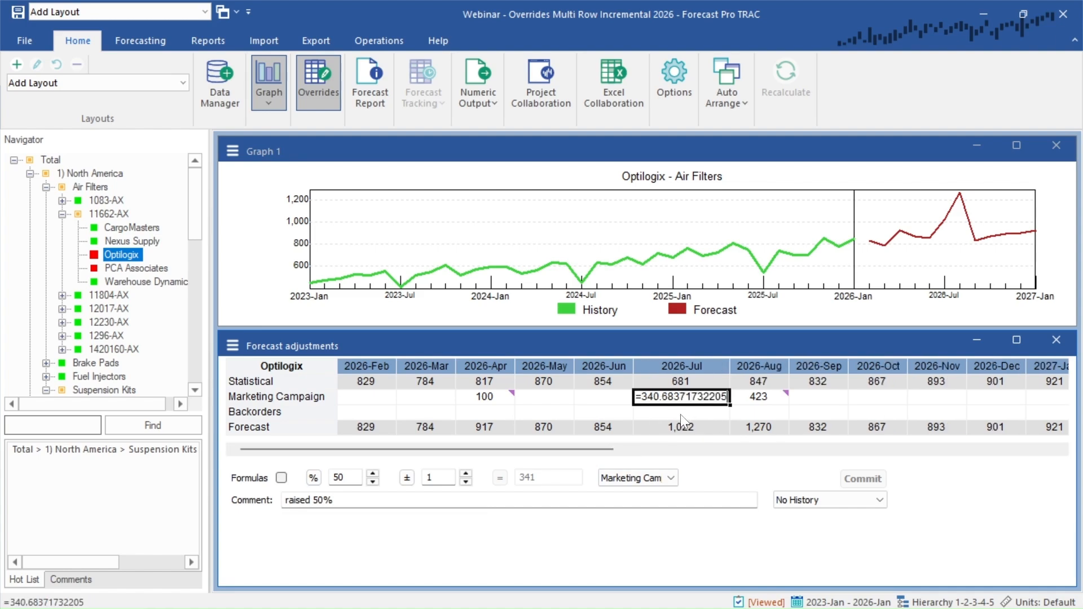
key(Escape)
- Regenerate the 2026-Jul and 2026-Aug Marketing Campaign adjustments as 50% formulas based on the statistical forecast, and commit them
drag(679, 381, 757, 382)
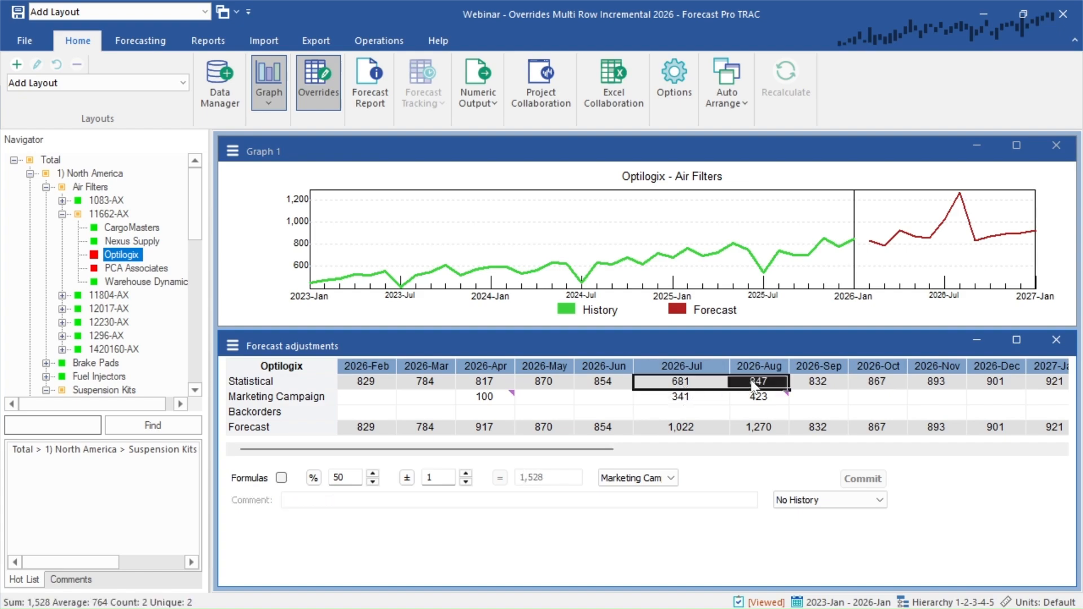
click(281, 478)
click(314, 478)
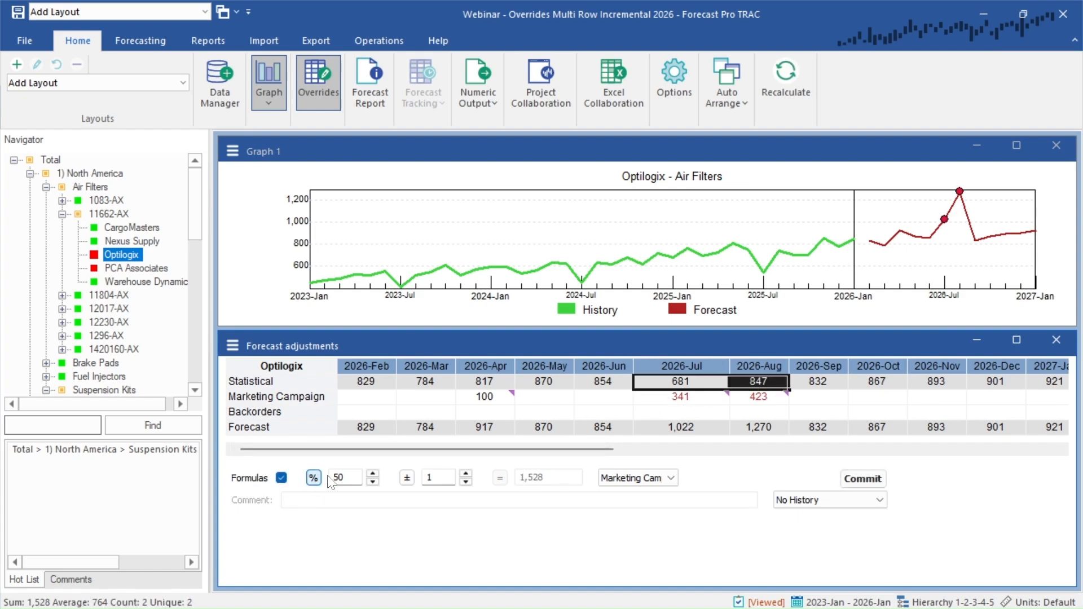
click(863, 479)
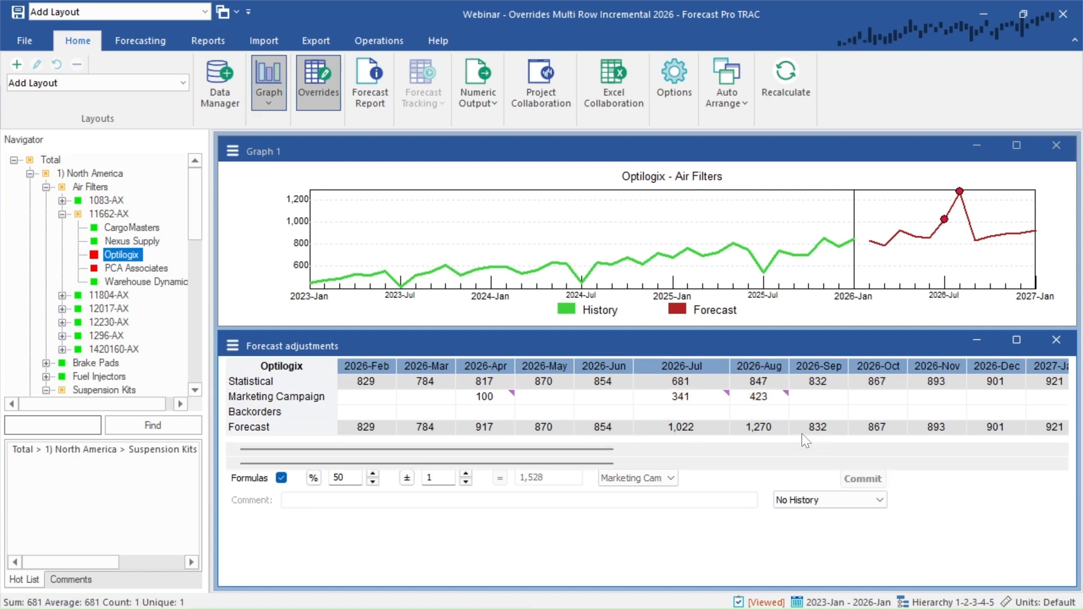
- Inspect the formula and comment of Optilogix's 2026-Jul Marketing Campaign adjustment
double_click(691, 398)
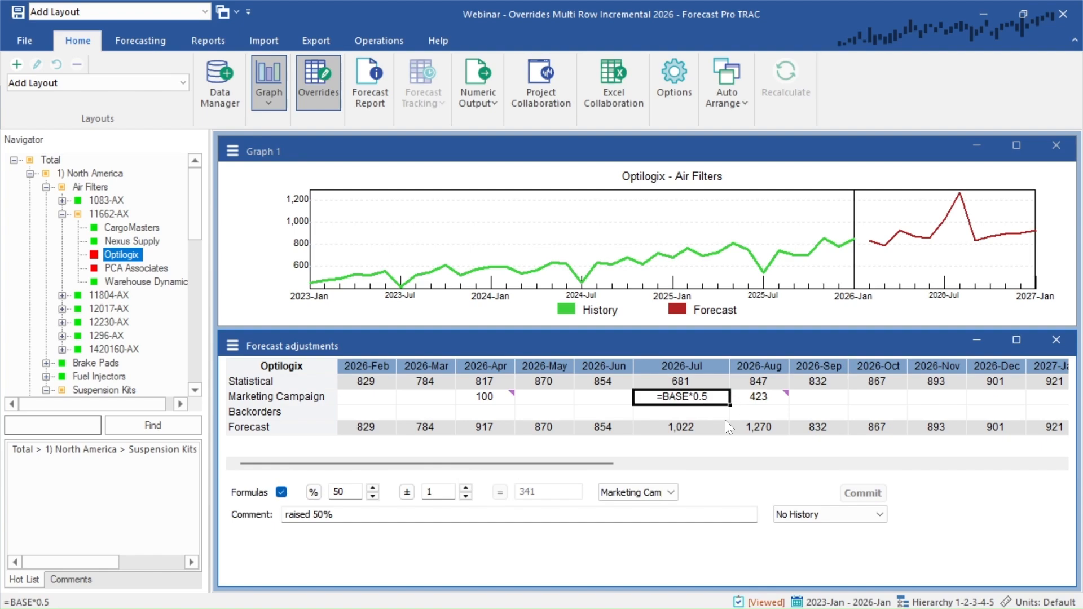
key(Return)
click(863, 493)
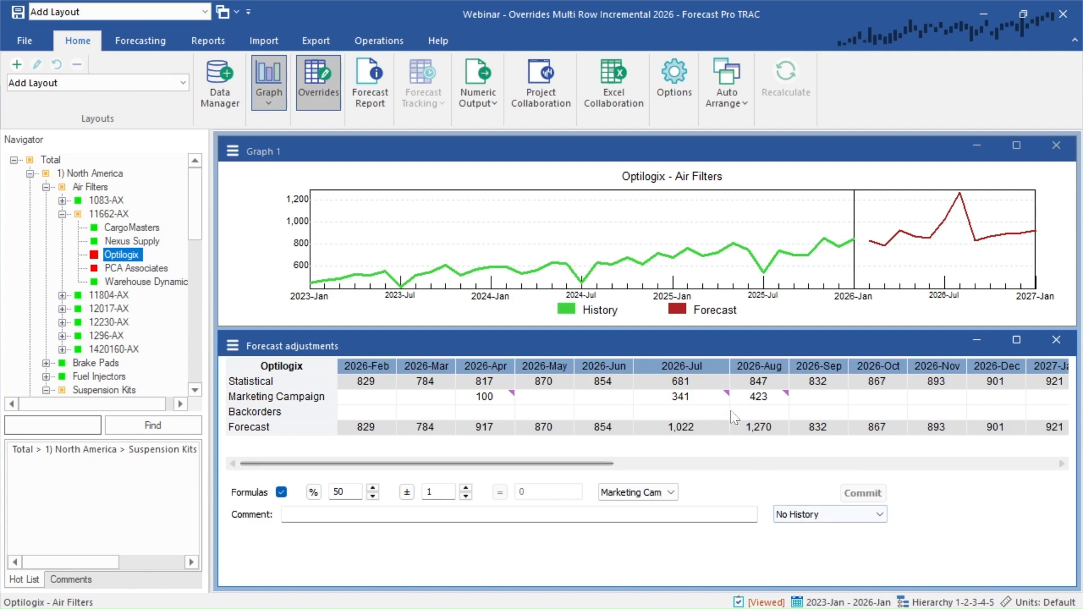
mouse_move(728, 399)
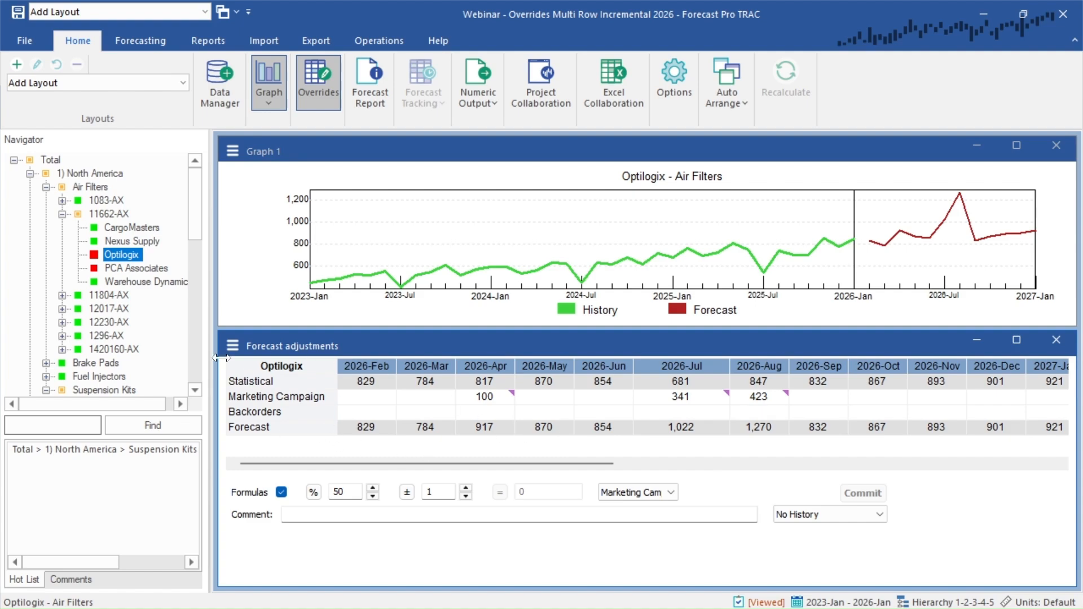
- Review the Marketing Campaign and Backorders adjustments and their comments for PCA Associates under 11662-AX
click(124, 269)
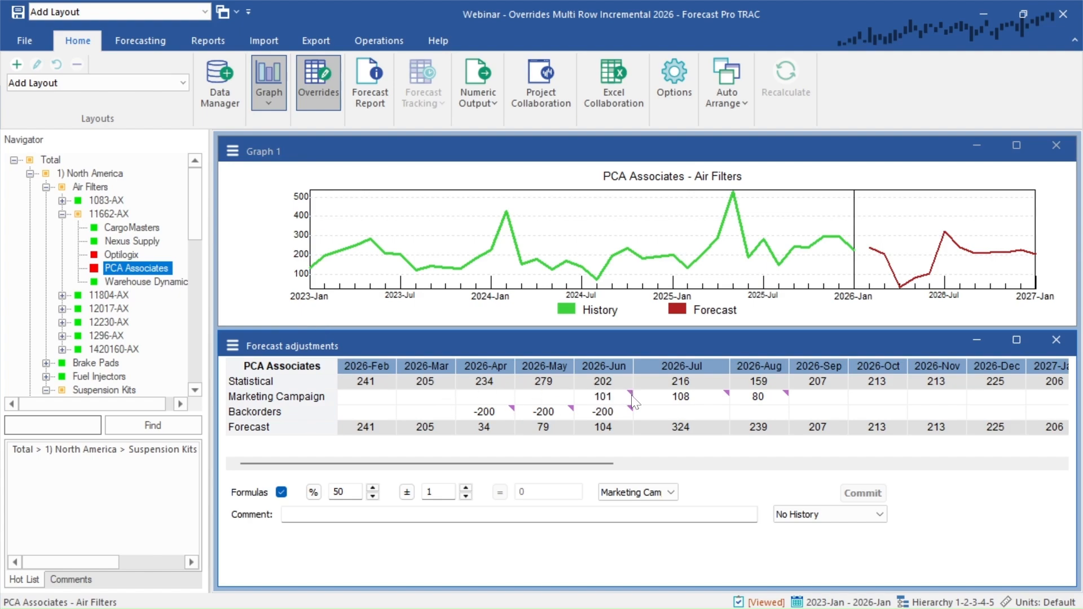
mouse_move(634, 401)
mouse_move(511, 409)
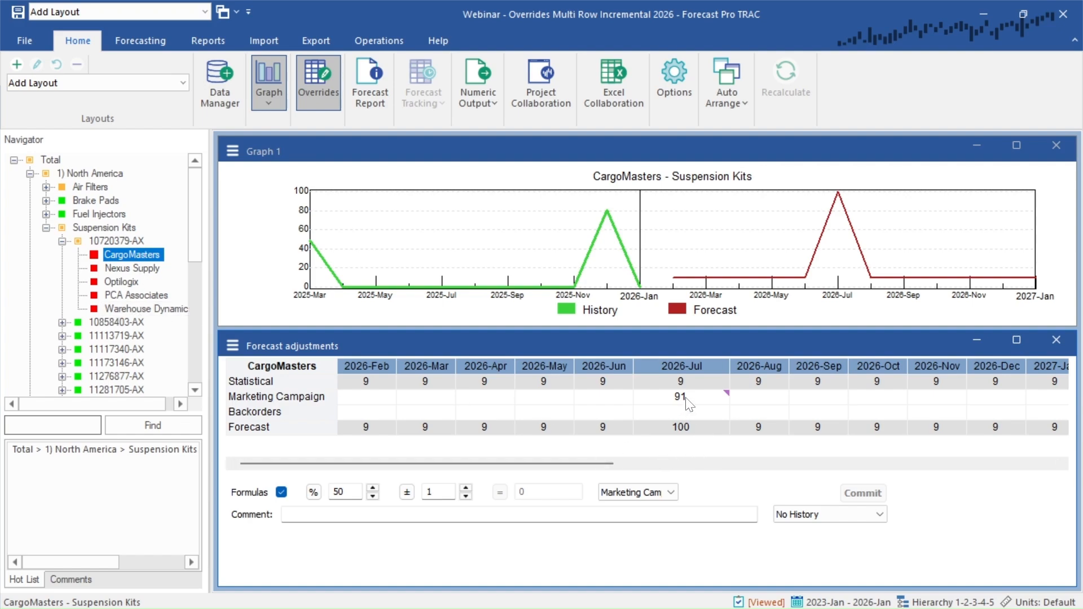
- Check the 2026-Jul Marketing Campaign adjustments of CargoMasters, Nexus Supply, PCA Associates and Warehouse Dynamics under 10720379-AX
mouse_move(727, 395)
click(120, 270)
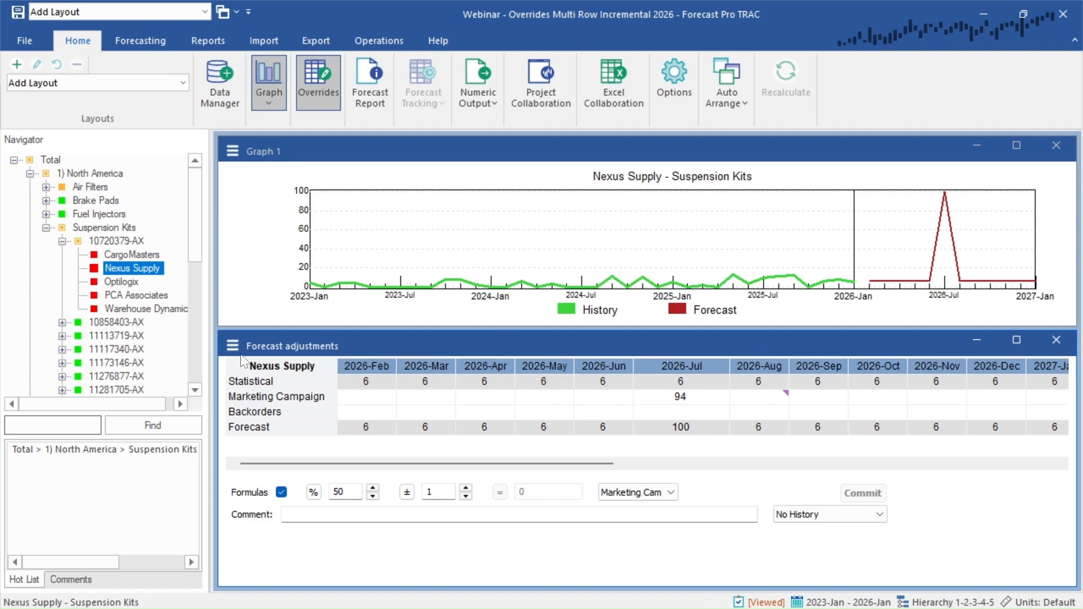
click(123, 293)
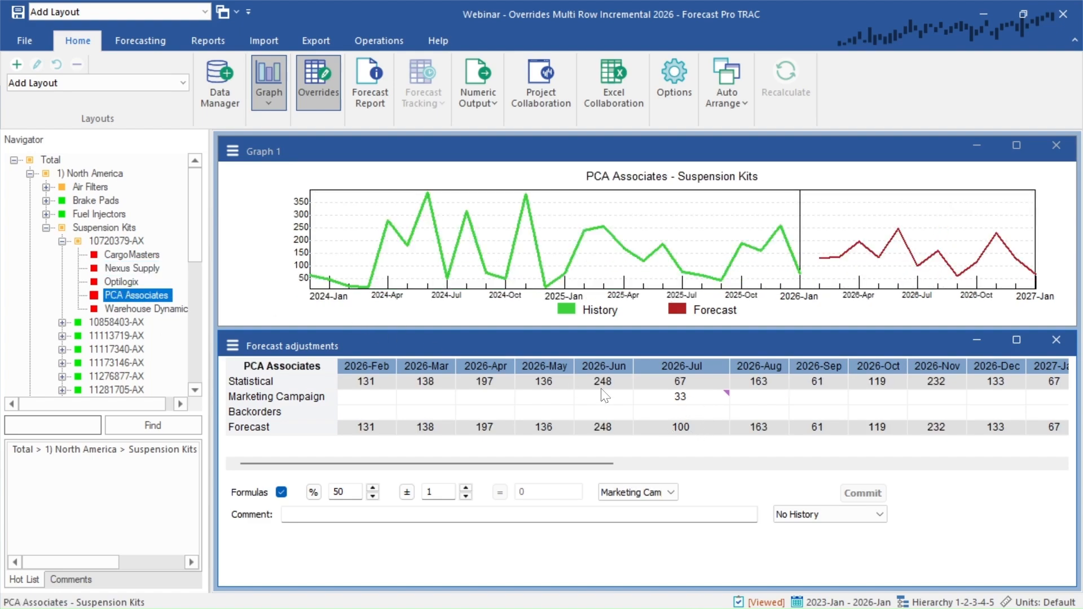
ctrl+click(133, 308)
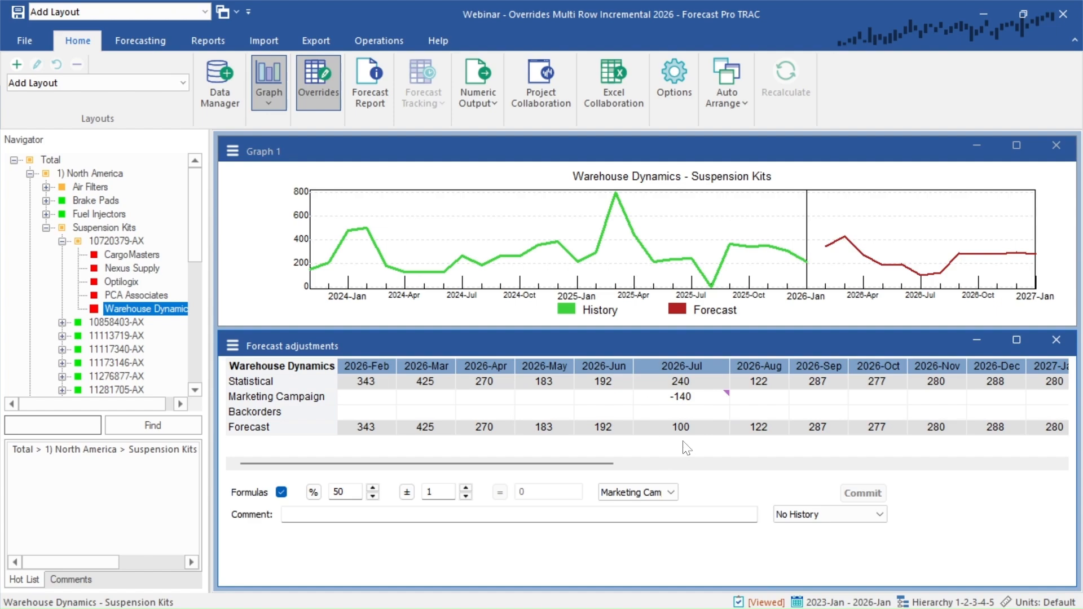
- Try to commit a 2026-Jul Marketing Campaign formula for SKU 10720379-AX that subtracts the statistical forecast from 550, and read the full conflict warning
click(115, 239)
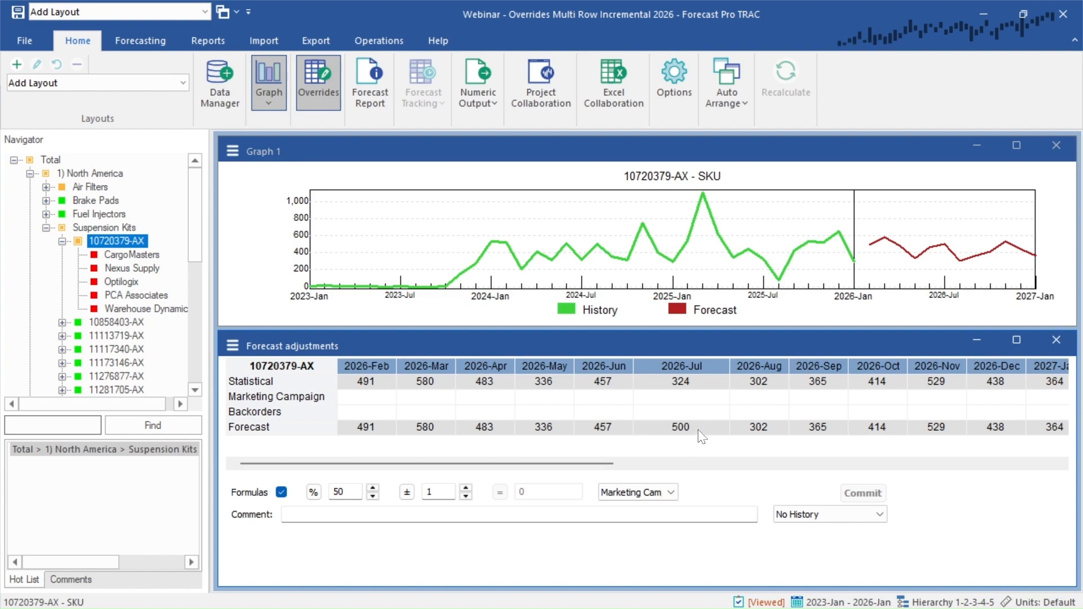
click(686, 397)
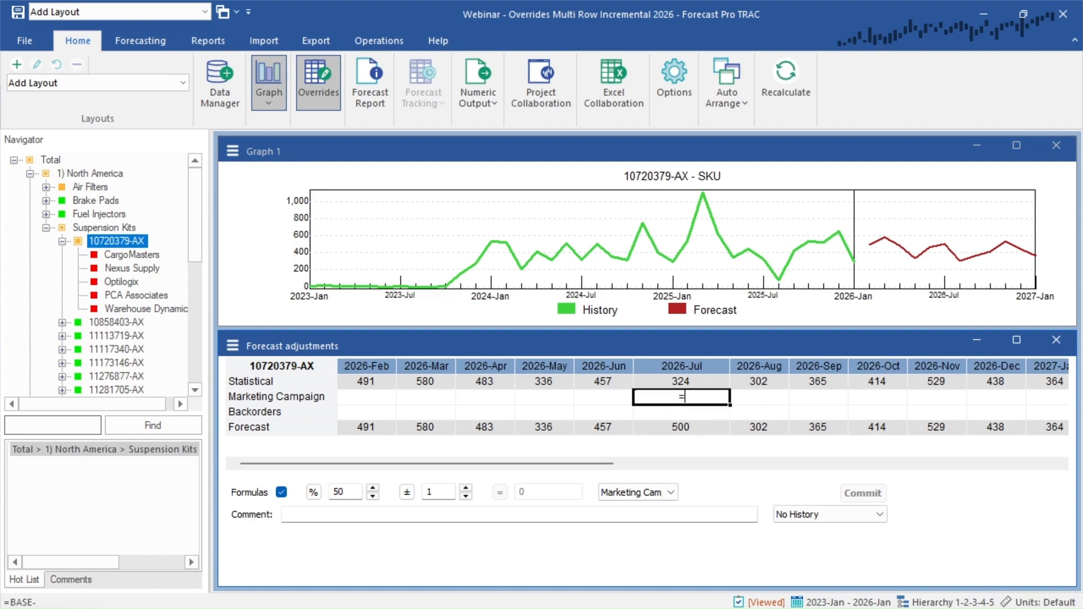
text(=550-)
click(682, 384)
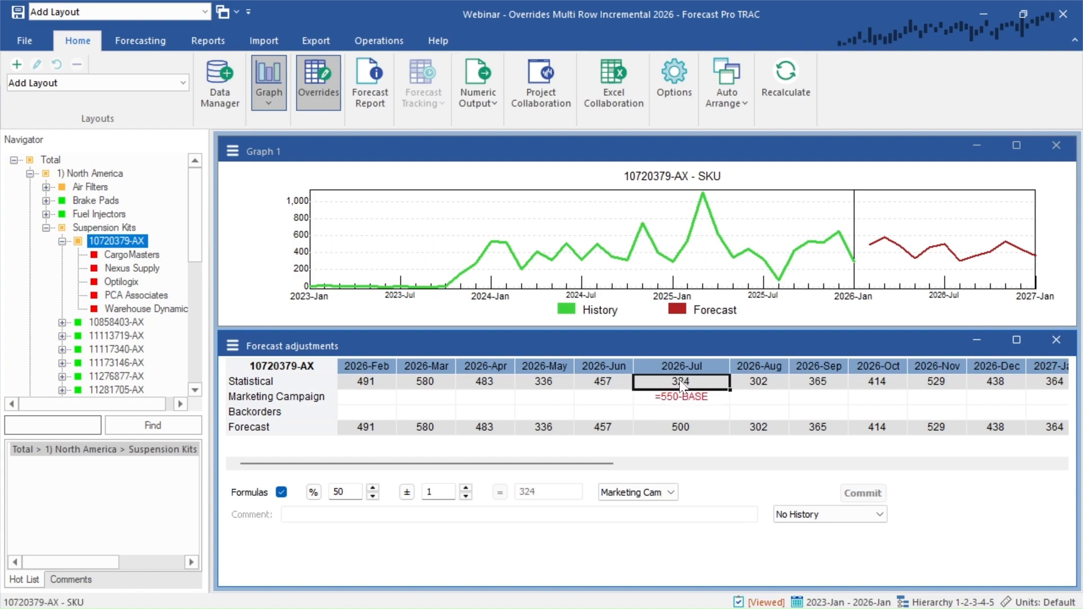
key(Down)
key(Right)
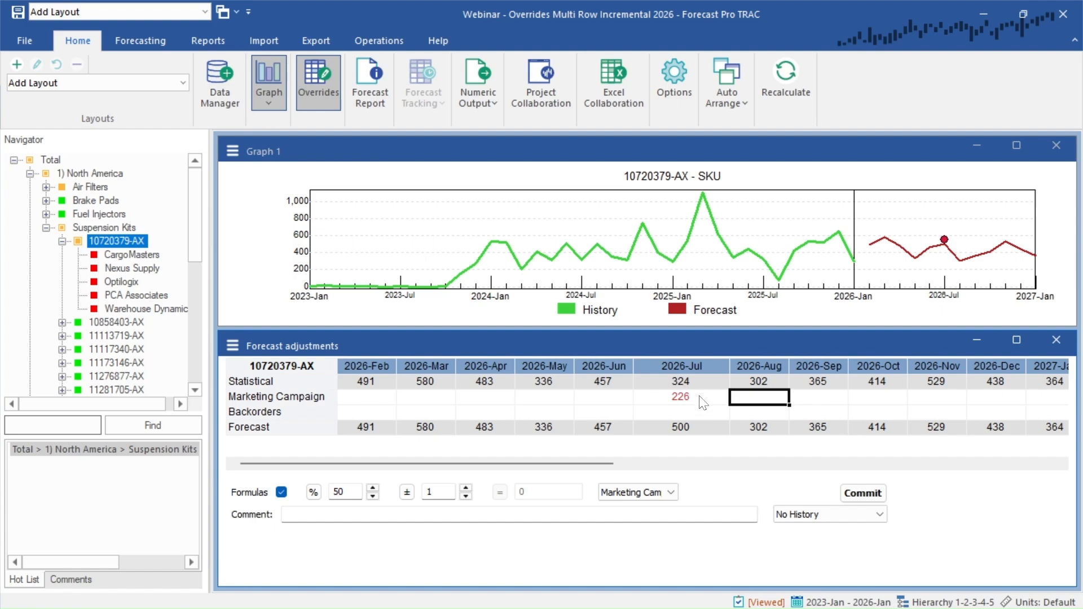
click(870, 497)
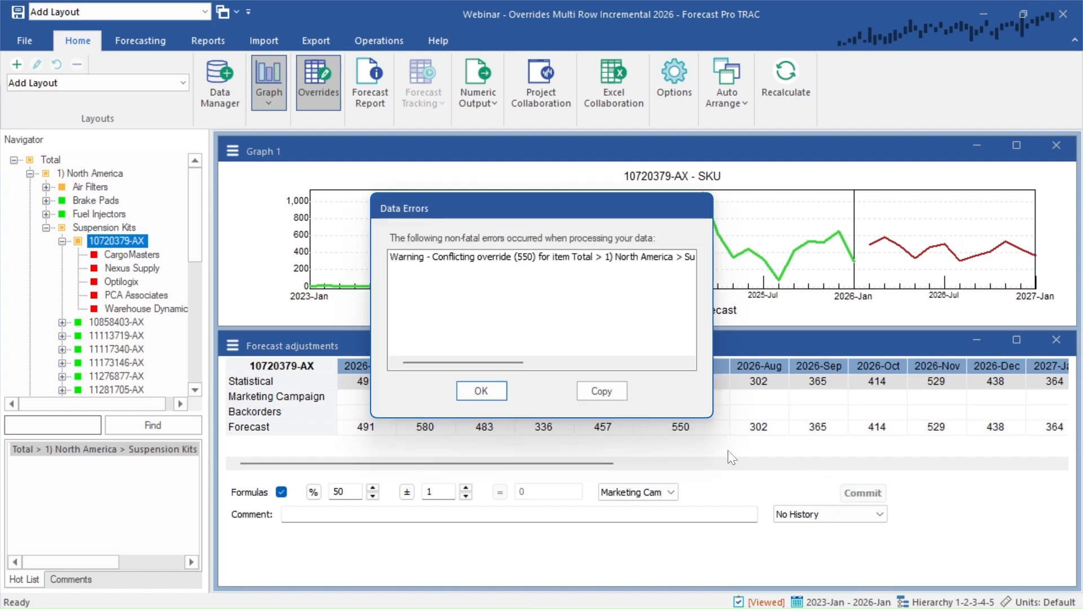
drag(712, 417, 988, 450)
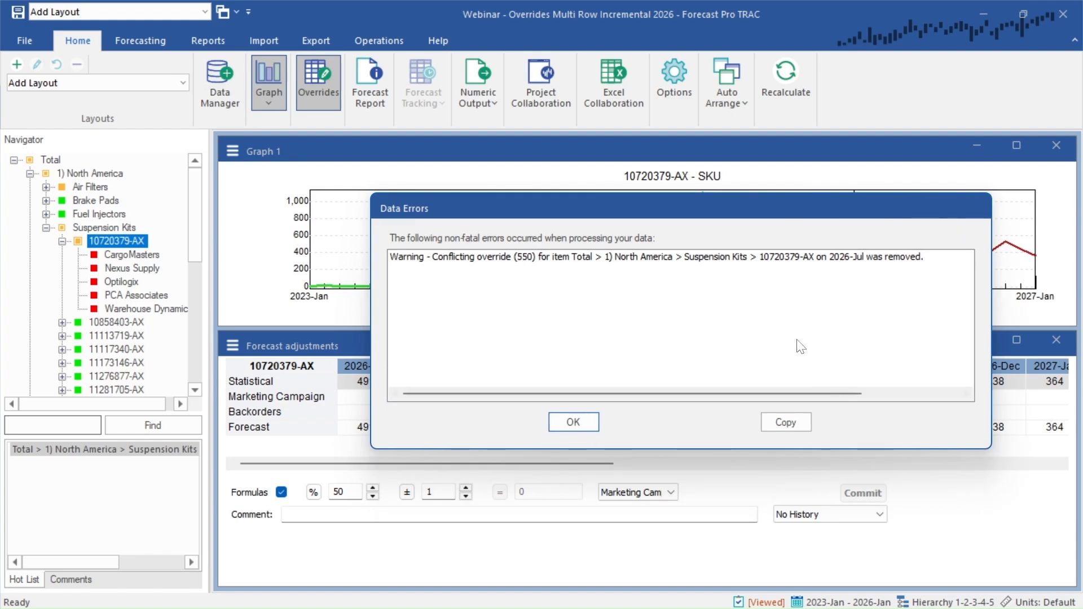
click(590, 421)
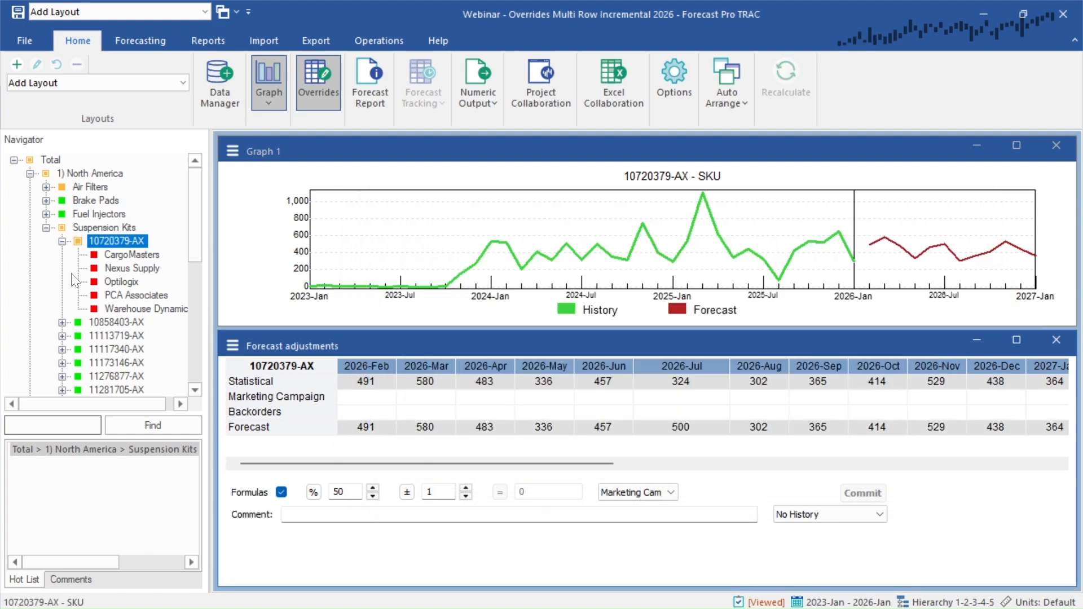
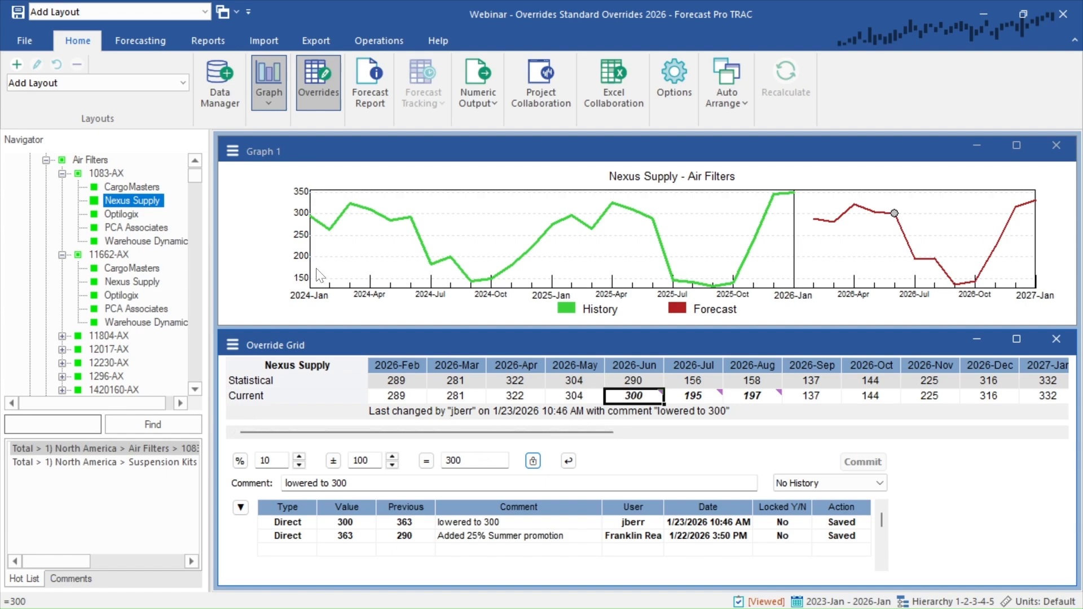
- Reorder the Standard Overrides project's hierarchy so Customer sits above SKU, accepting that the statistical forecast gets locked
right_click(109, 201)
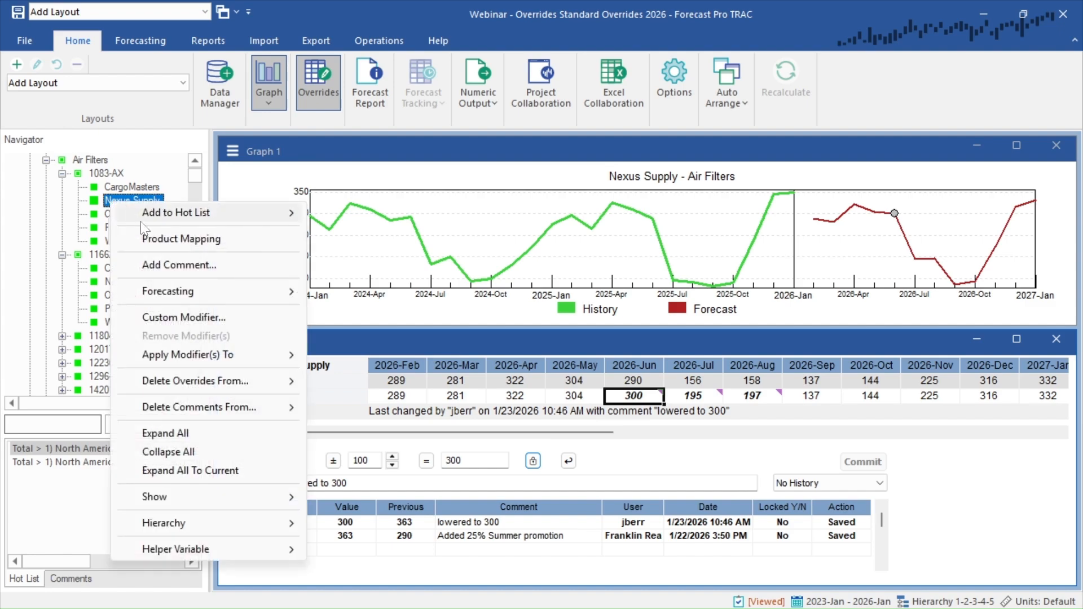
mouse_move(177, 521)
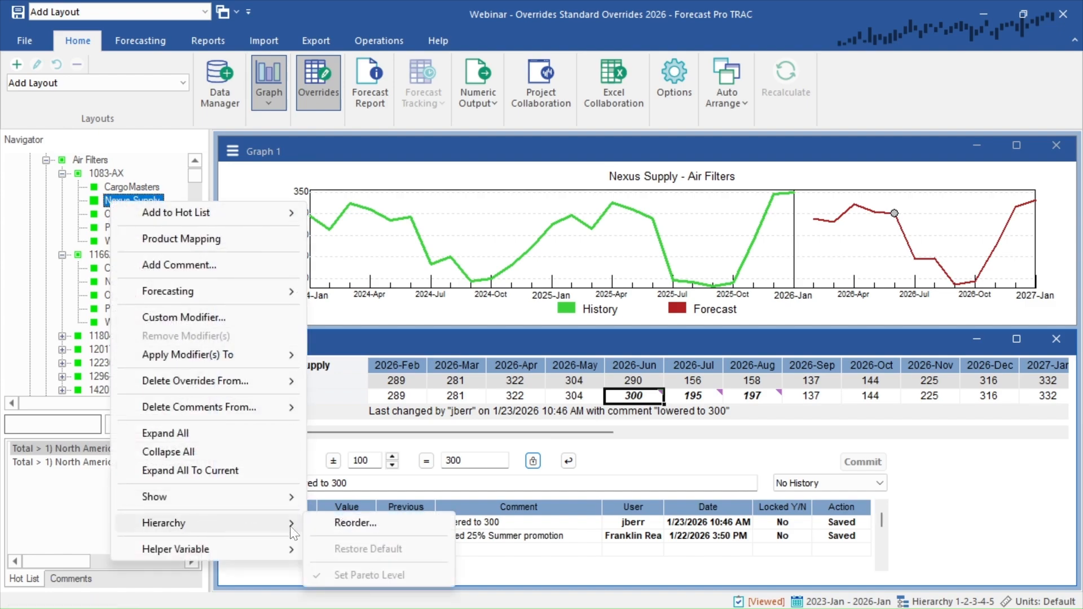
click(340, 523)
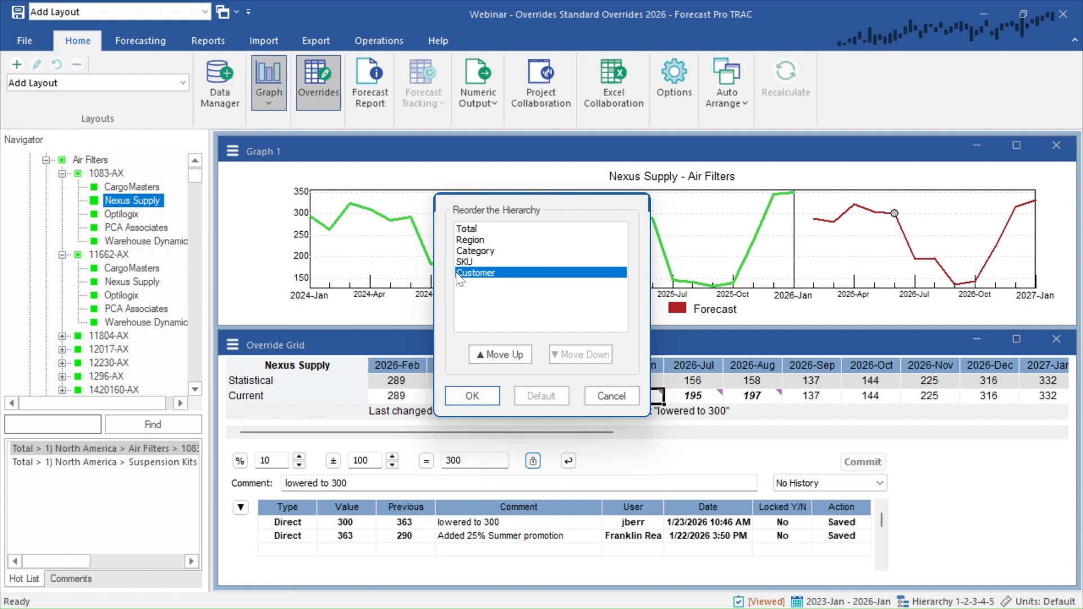
click(500, 353)
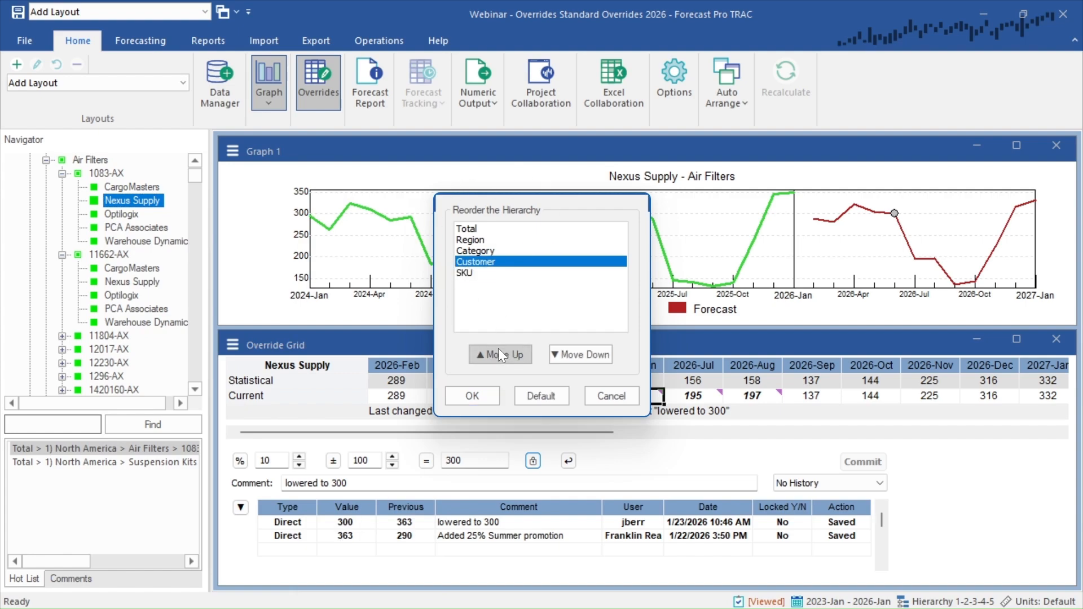
click(482, 395)
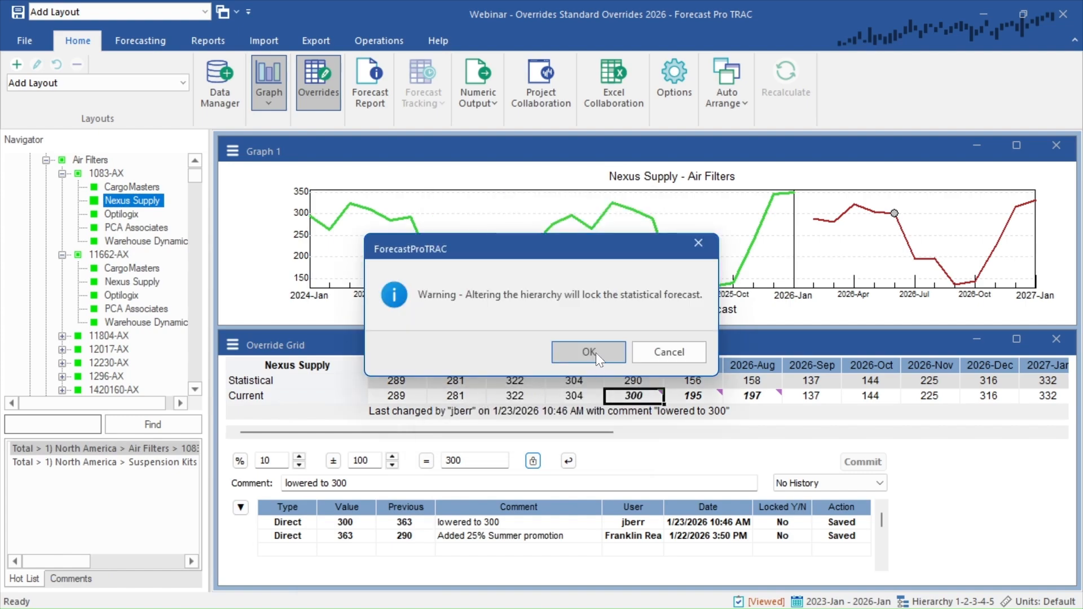
click(596, 354)
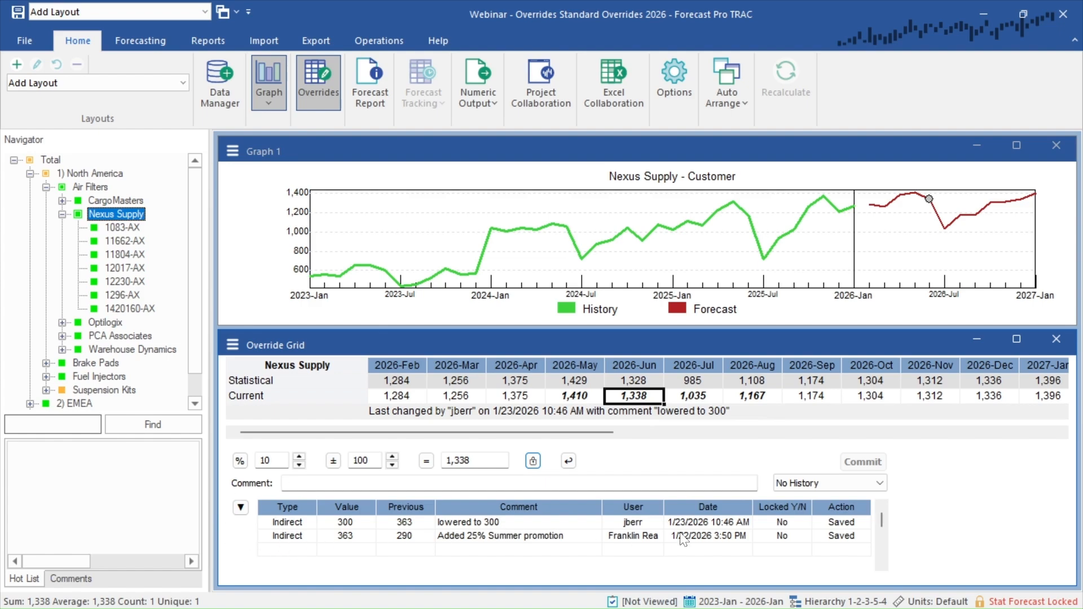
- Compare the 2026-Jun override and its history for 1083-AX under Nexus Supply with those at the Nexus Supply level
click(115, 222)
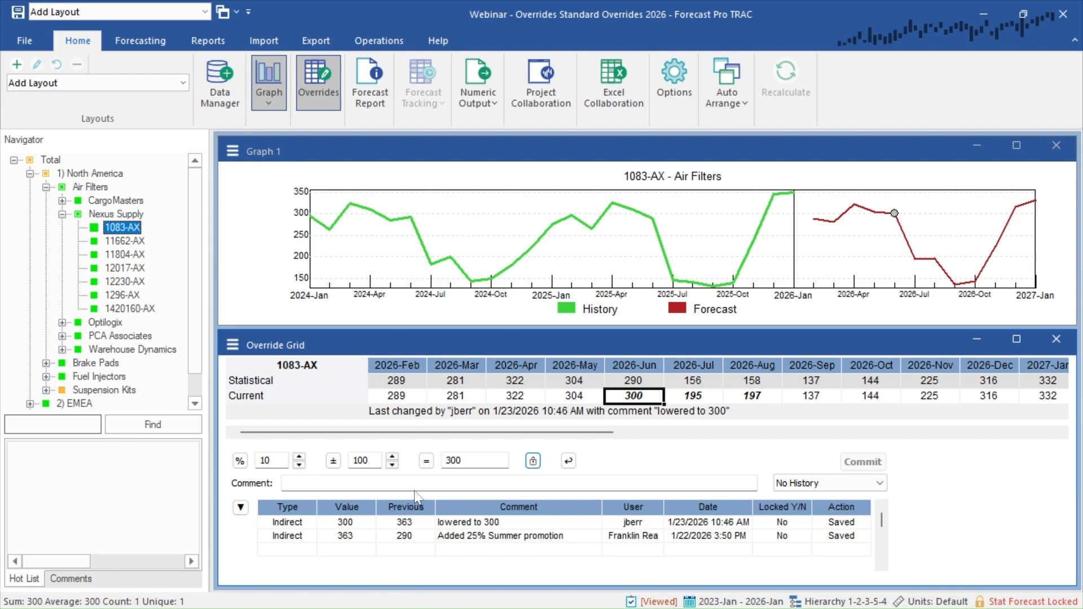
click(118, 218)
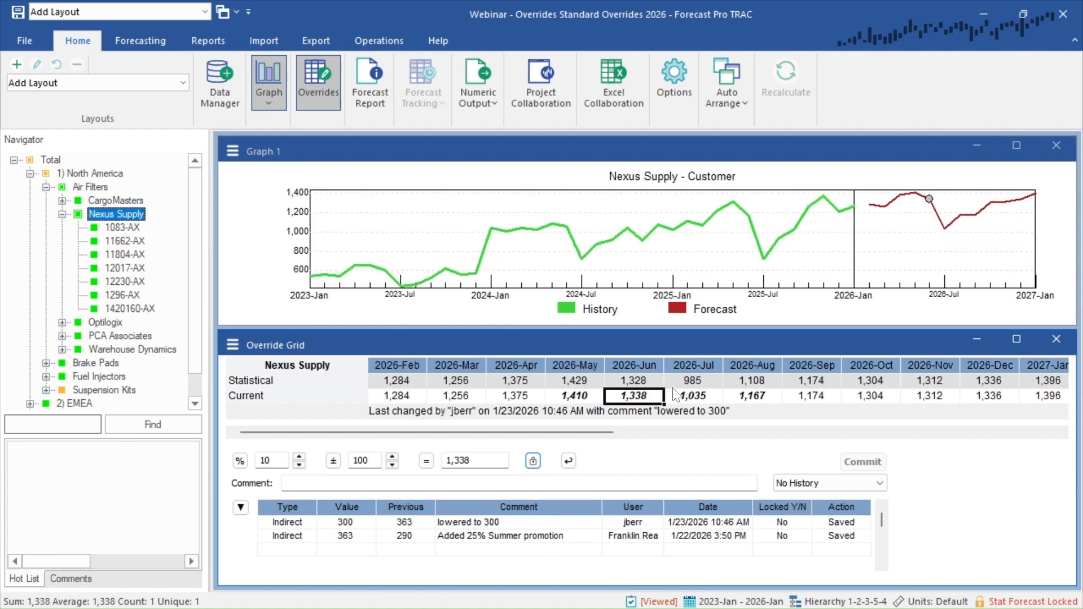
mouse_move(675, 395)
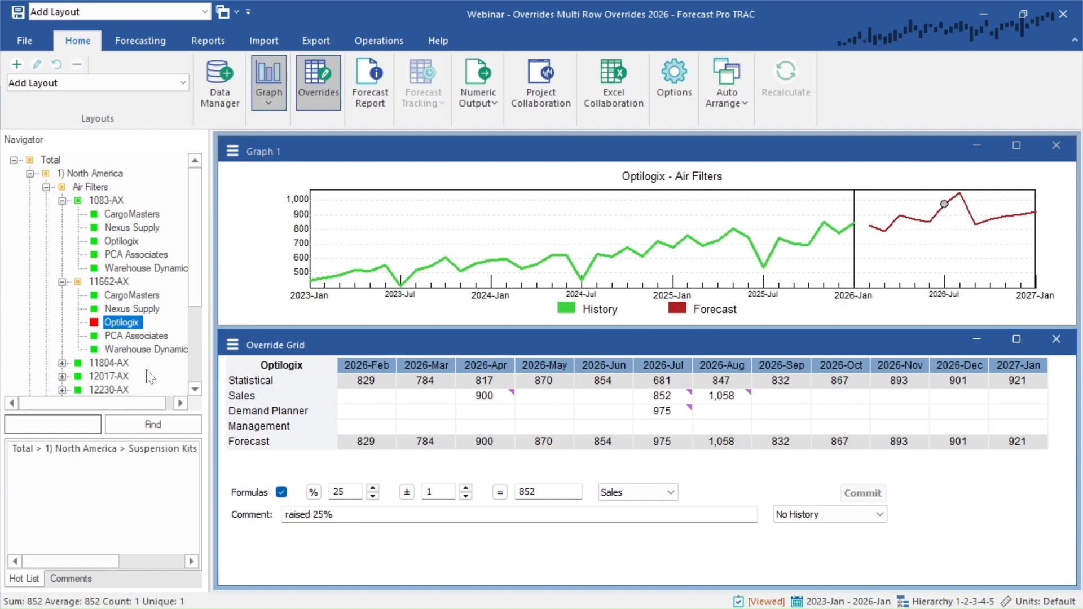
- Move Customer above SKU in the Multi Row Overrides project's hierarchy, accepting that current overrides move into the inherited override row
right_click(122, 324)
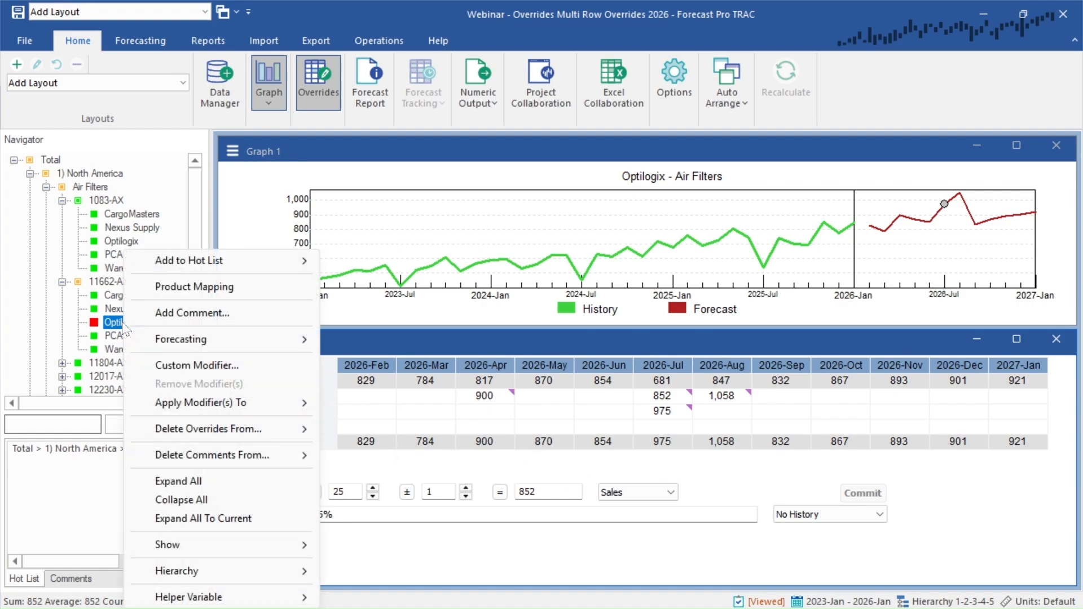
mouse_move(266, 580)
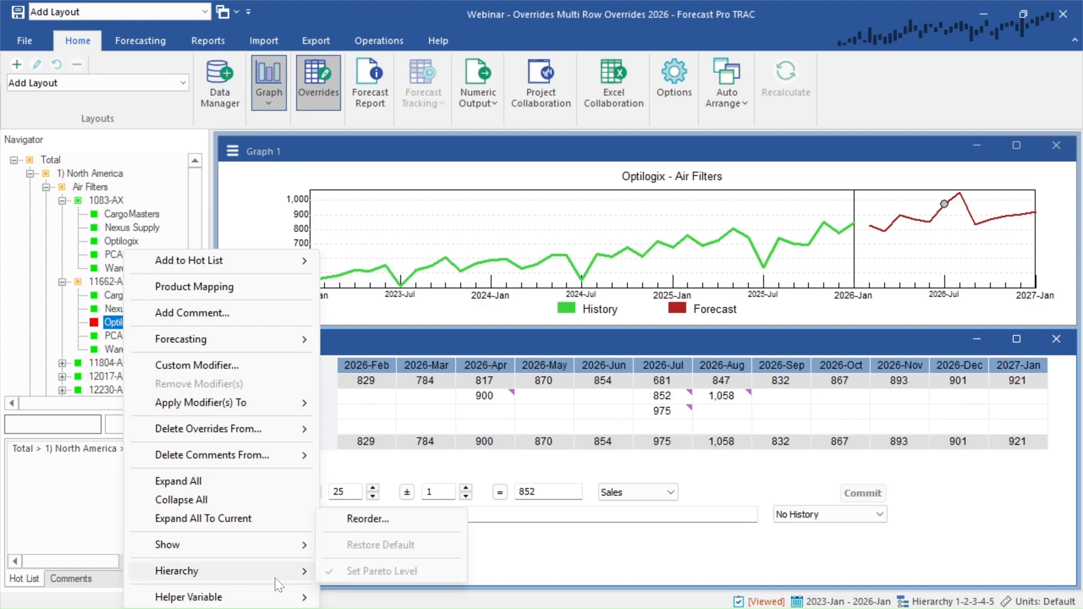
click(370, 519)
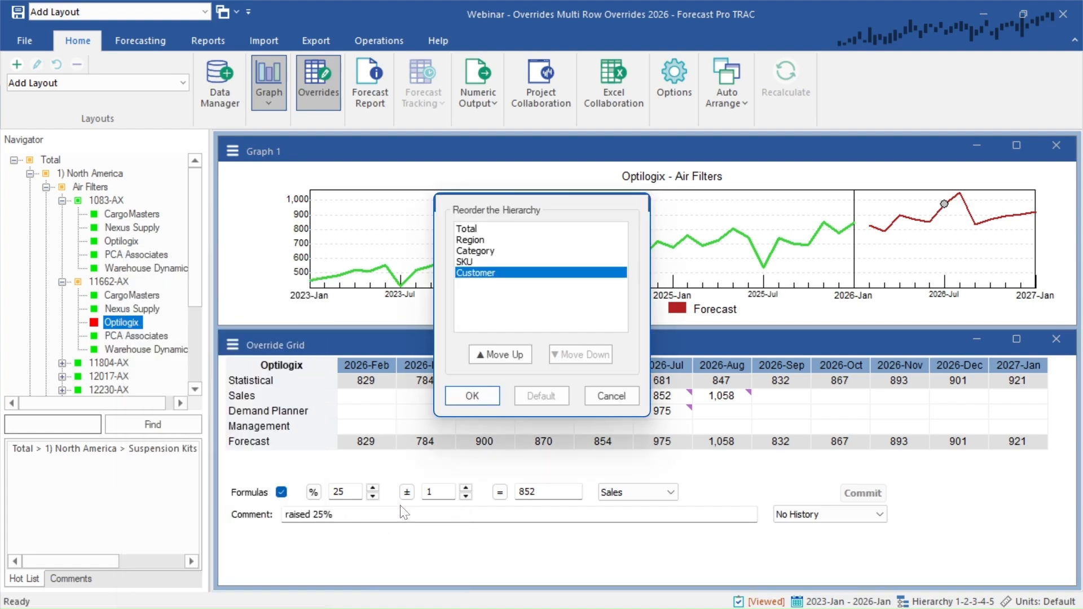
click(506, 358)
click(479, 396)
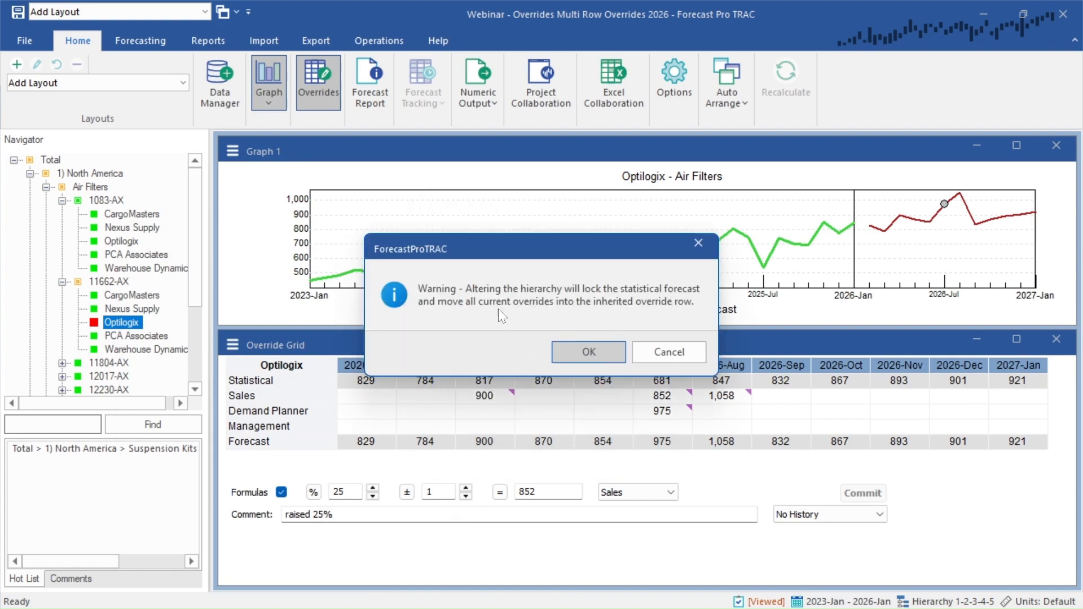
click(578, 355)
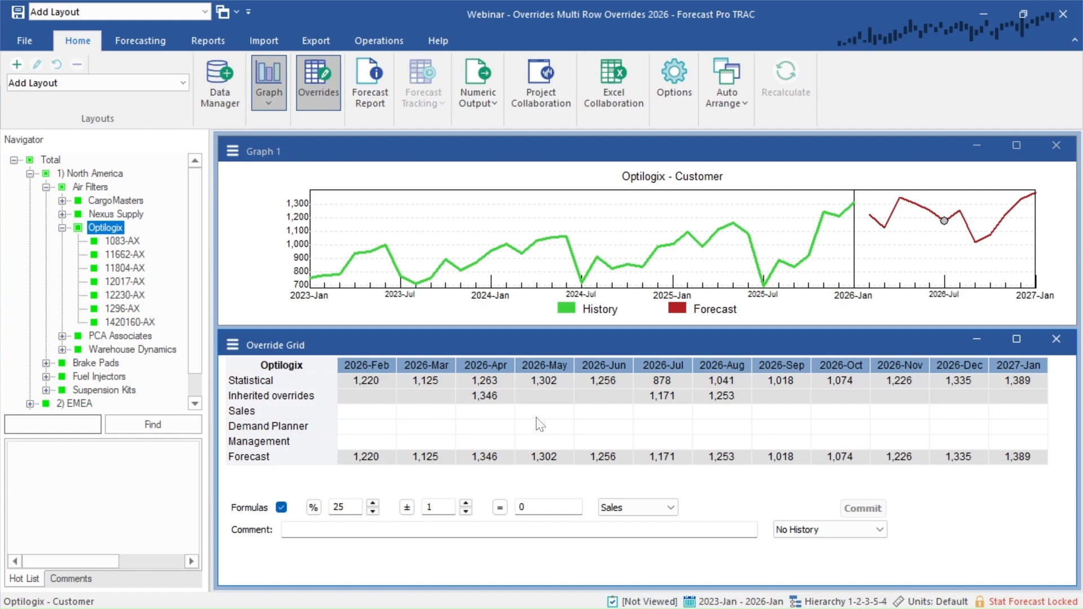
- Set Optilogix's 2026-May Sales override to 1,500 with the comment "set to 1500" and commit it
click(554, 415)
text(1,)
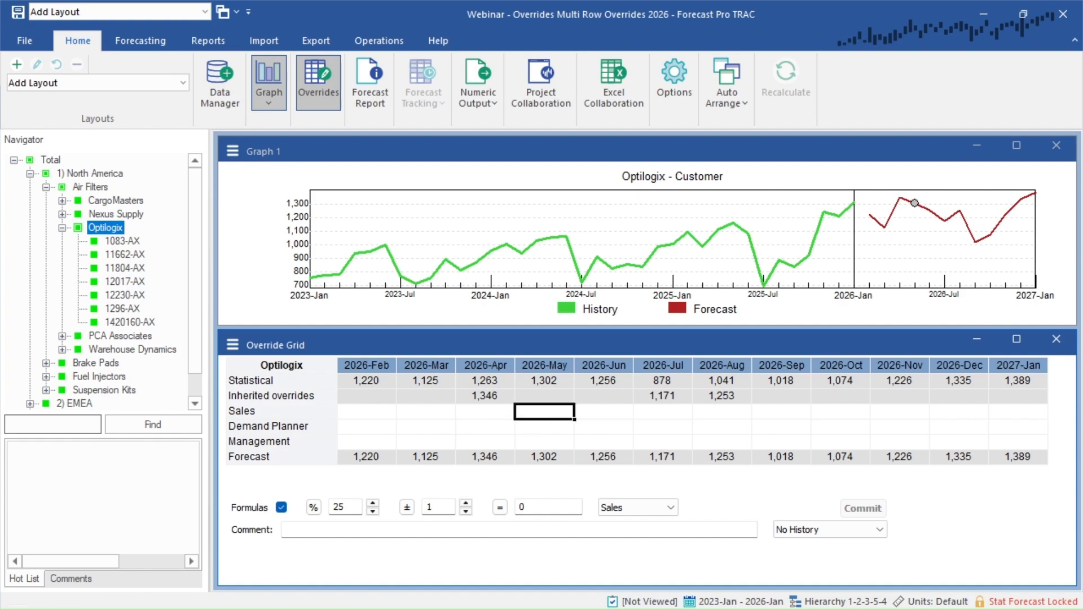
text(500)
key(Return)
text(set to 1500)
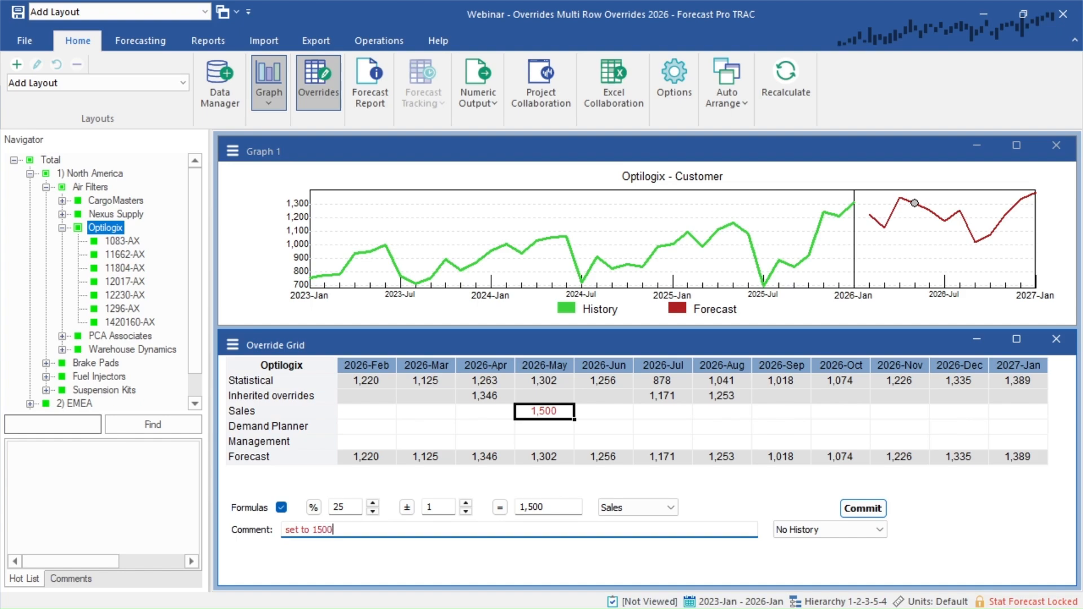
click(883, 508)
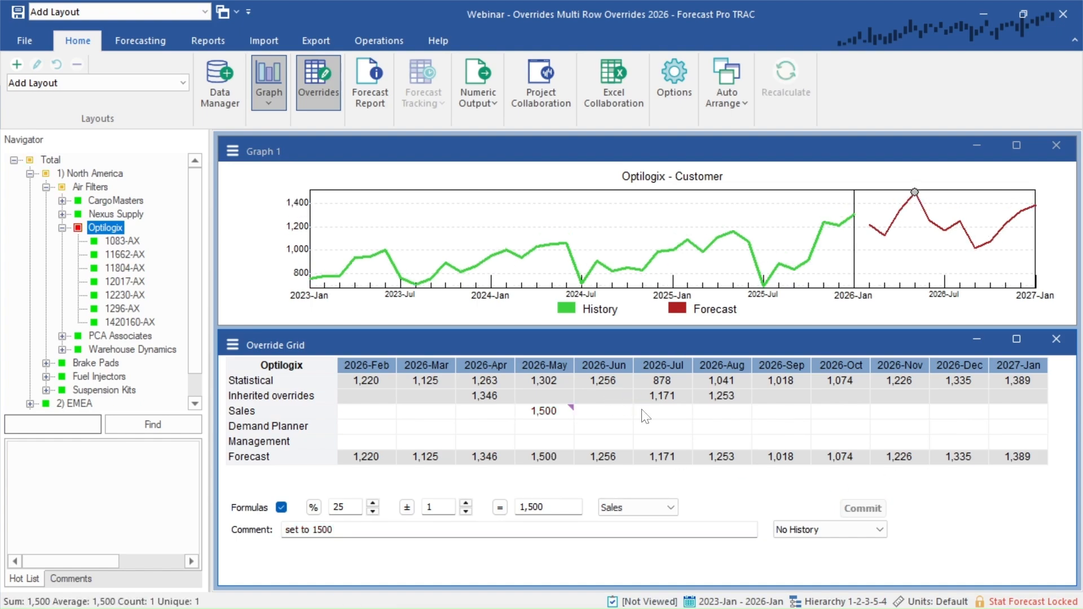